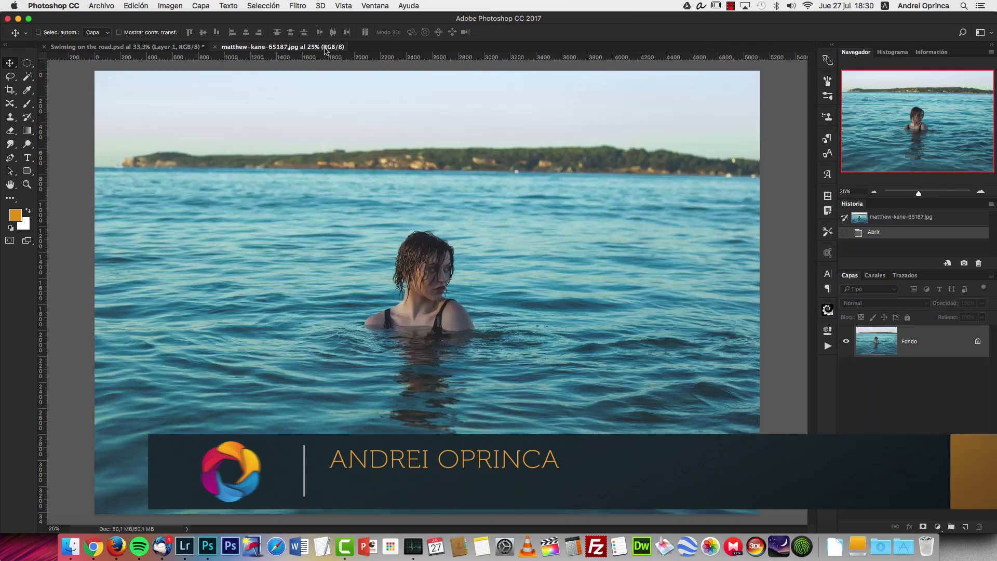
View the swimmer source photo, then return to the Swimming on the road.psd composite.
left_click(326, 48)
left_click(171, 48)
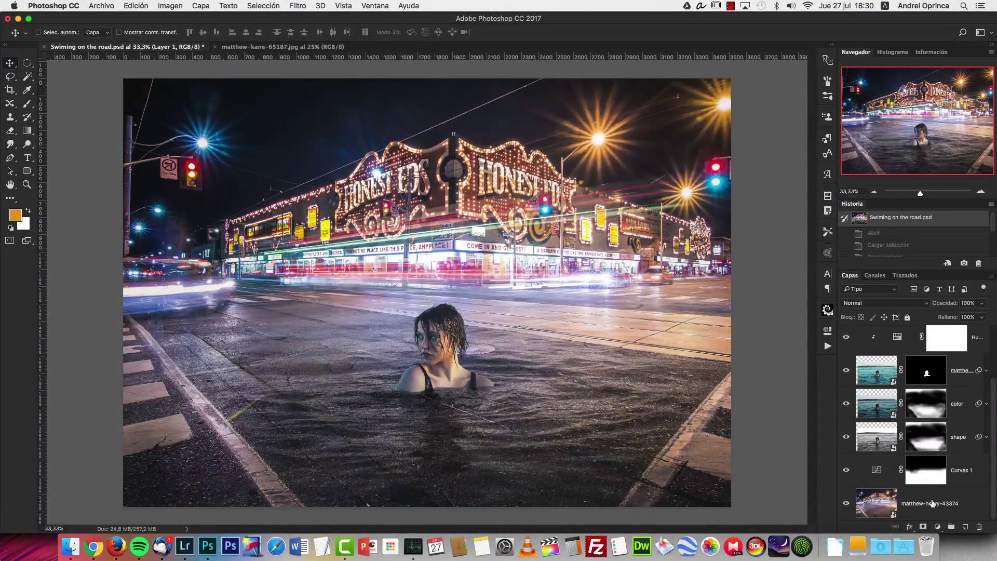
Solo and copy the night street layer, then paste it into a new clipboard-sized document as Capa 1.
left_click(845, 502, "alt")
key("super+a")
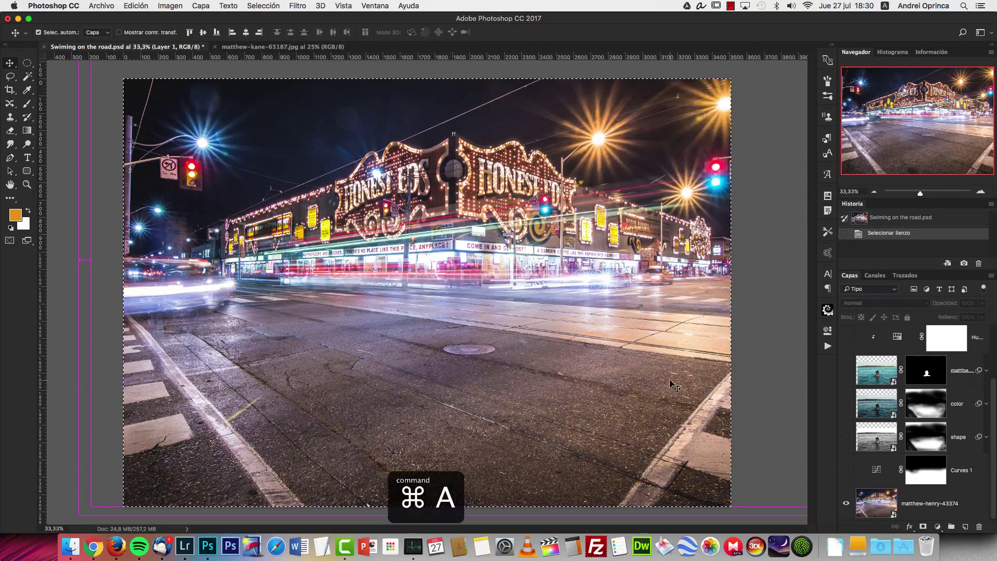
left_click(136, 6)
key("super+c")
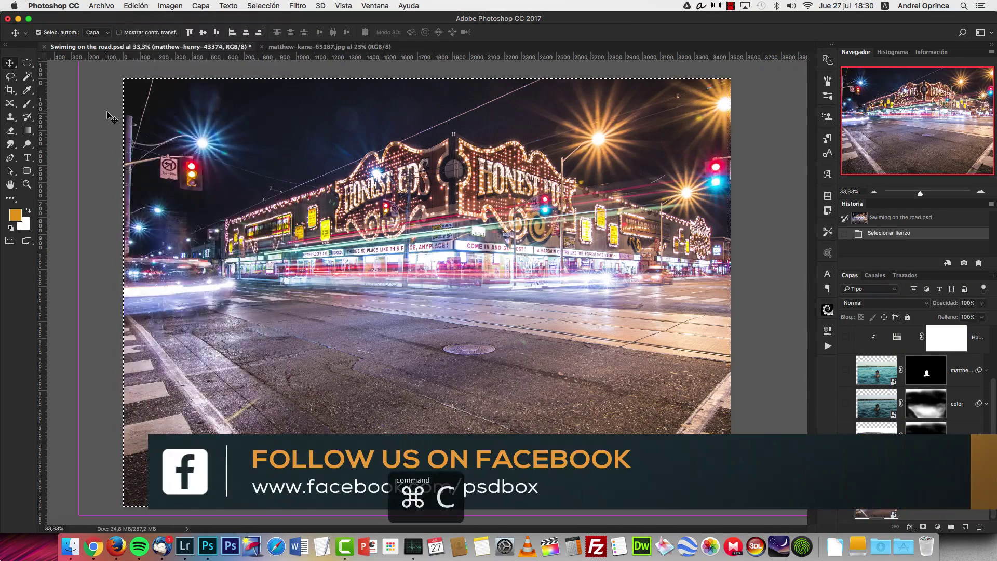
key("super+n")
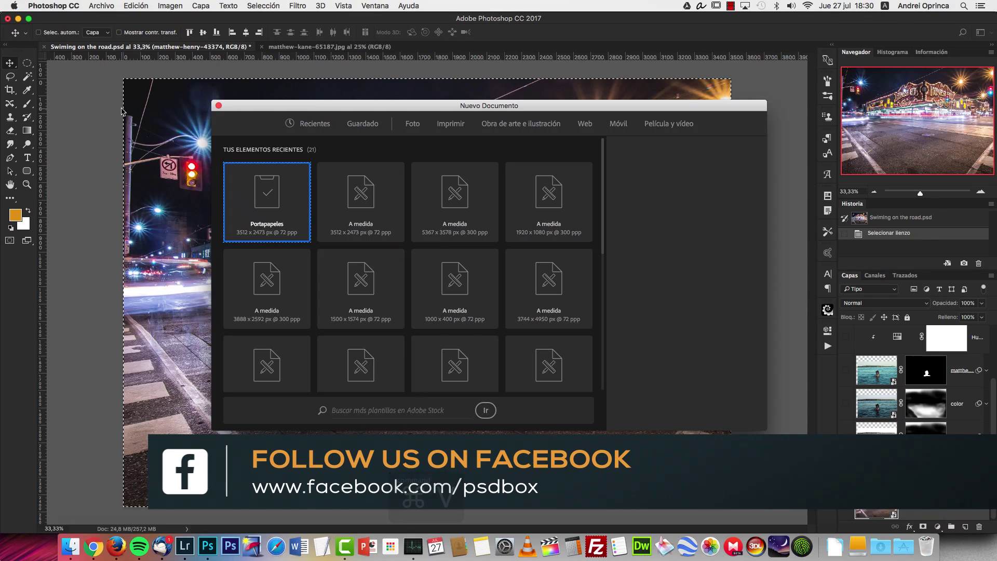
key("super+v")
key("Return")
key("super+v")
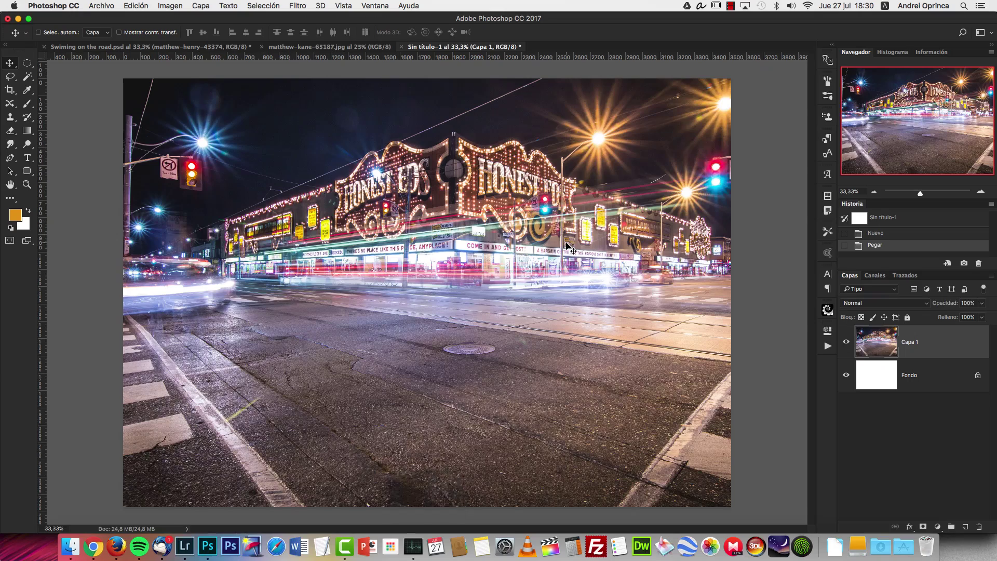
Paste the swimmer photo into the untitled document as Capa 2 at 50% opacity.
left_click(367, 51)
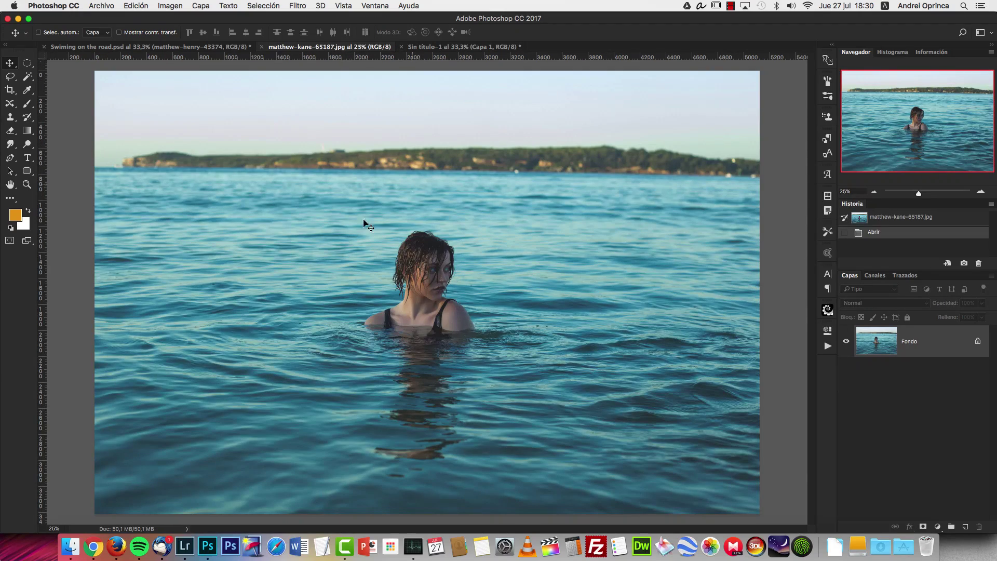
key("super+a")
key("super+w")
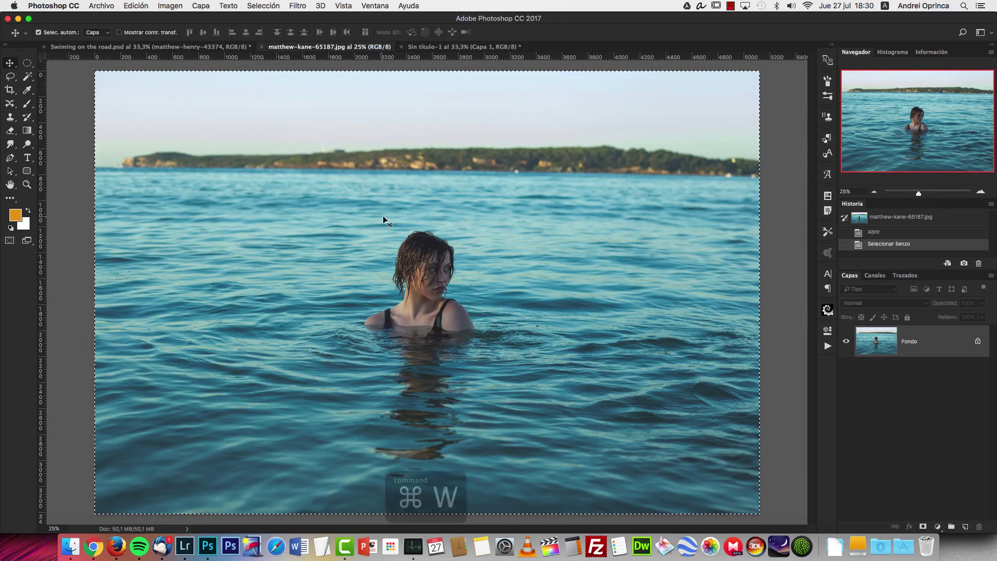
key("super+v")
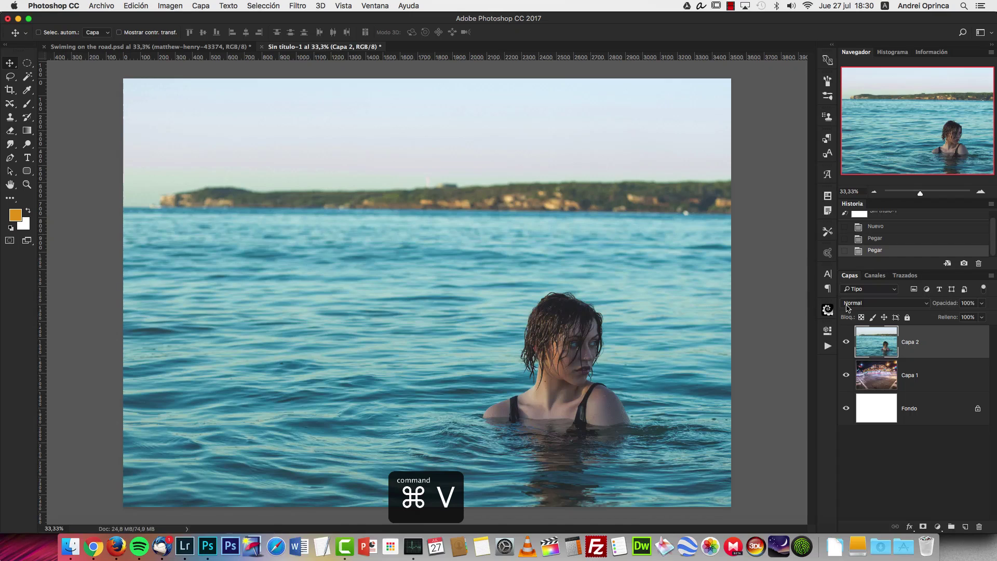
left_click(847, 344)
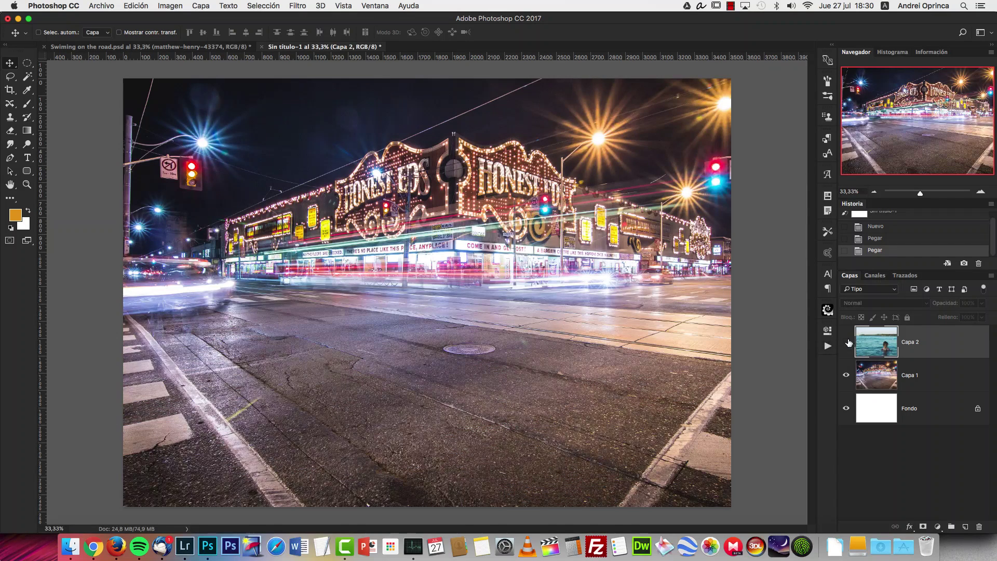
left_click(848, 342)
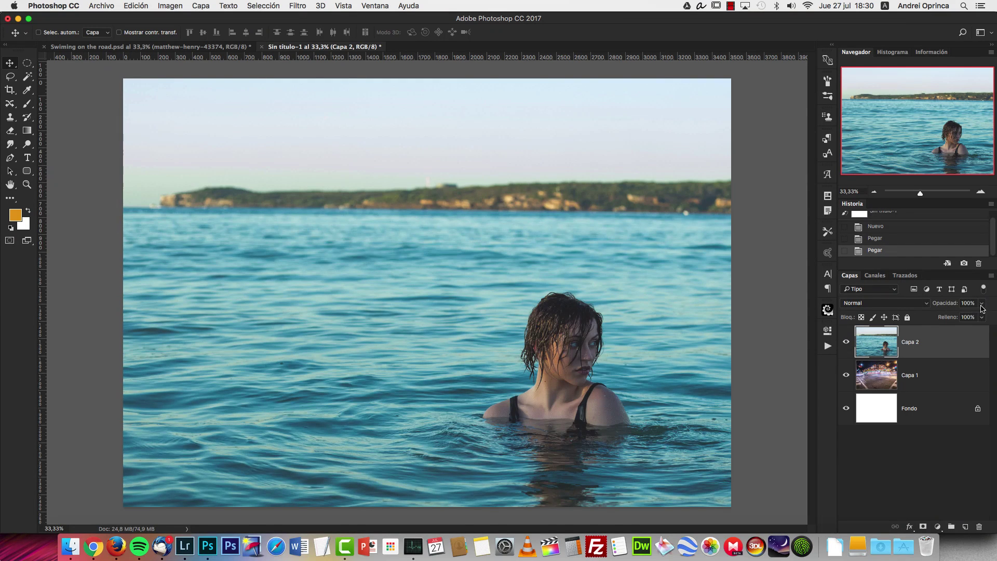
left_click(982, 304)
left_click_drag(979, 318, 958, 318)
left_click_drag(607, 392, 489, 330)
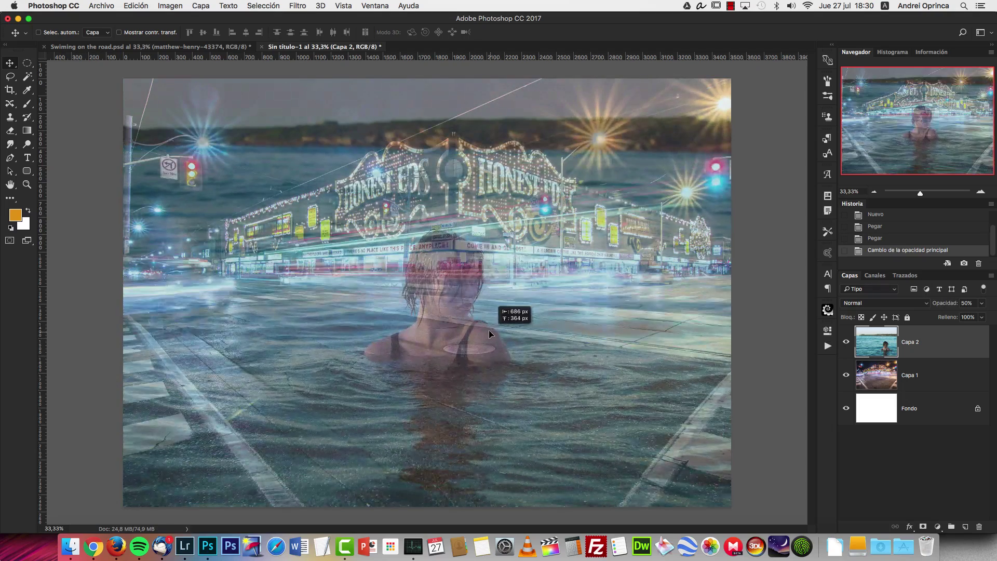
Scale the swimmer layer to about 68% and position her in the street.
key("super+t")
scroll(503, 249, "down", 5)
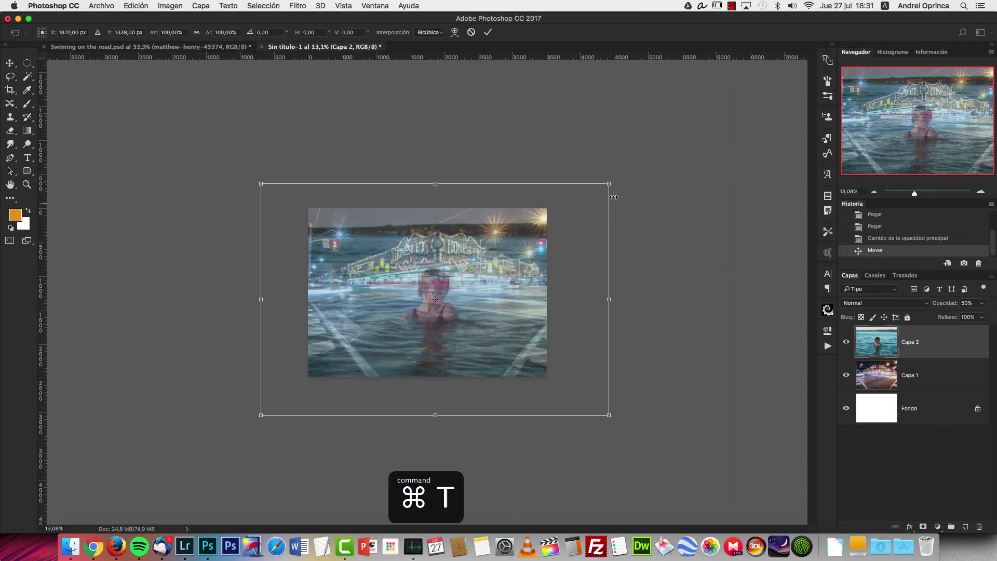
left_click_drag(608, 184, 554, 220)
left_click_drag(531, 265, 525, 269)
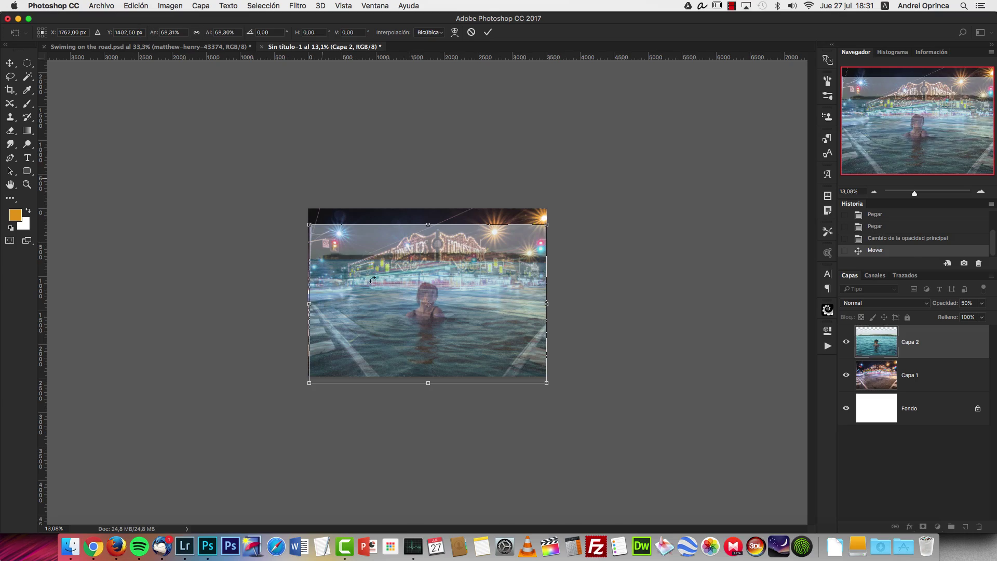
key("Return")
key("super+1")
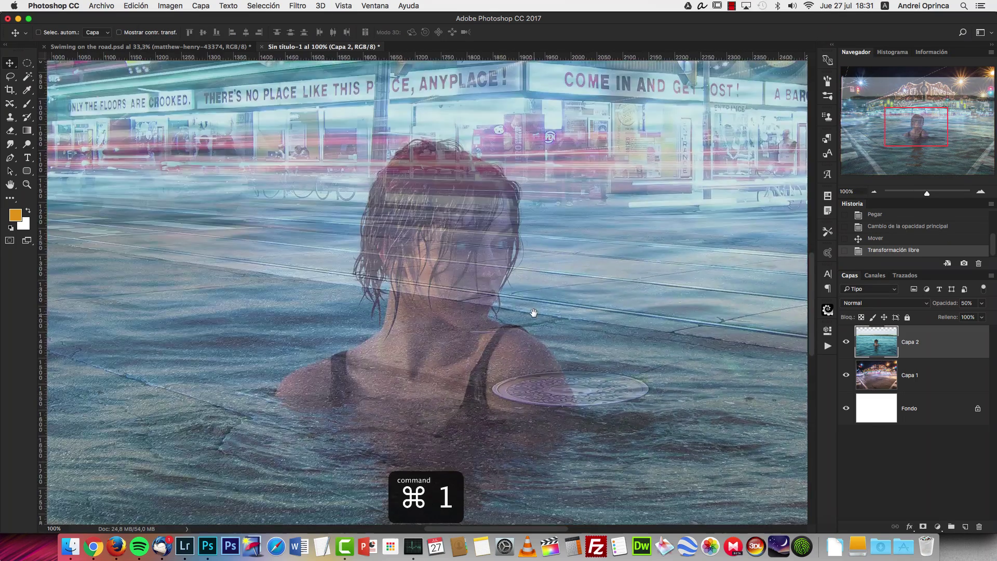
scroll(534, 312, "down", 10)
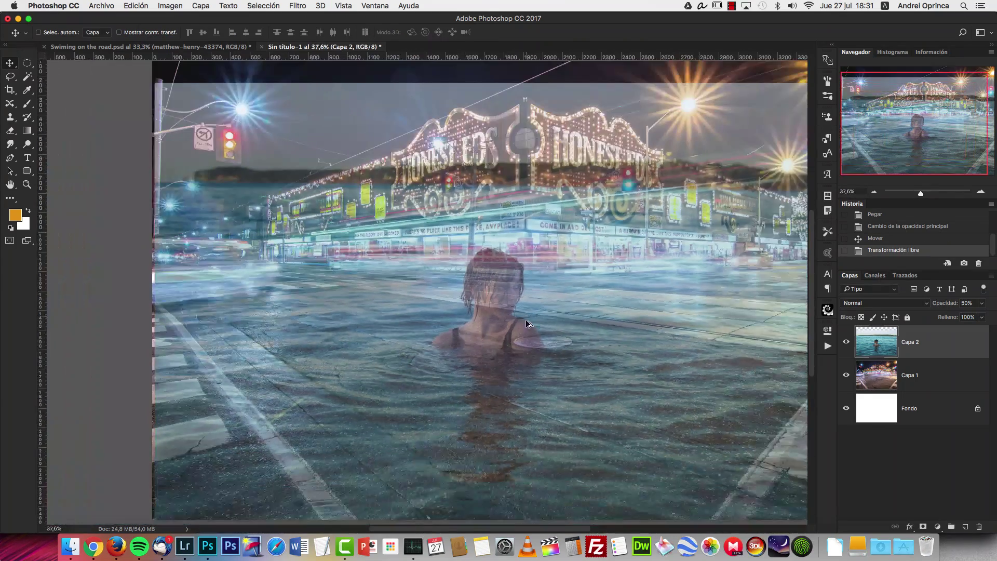
left_click_drag(507, 339, 508, 354)
Return the swimmer layer to 100% opacity and toggle its visibility to compare.
left_click(981, 304)
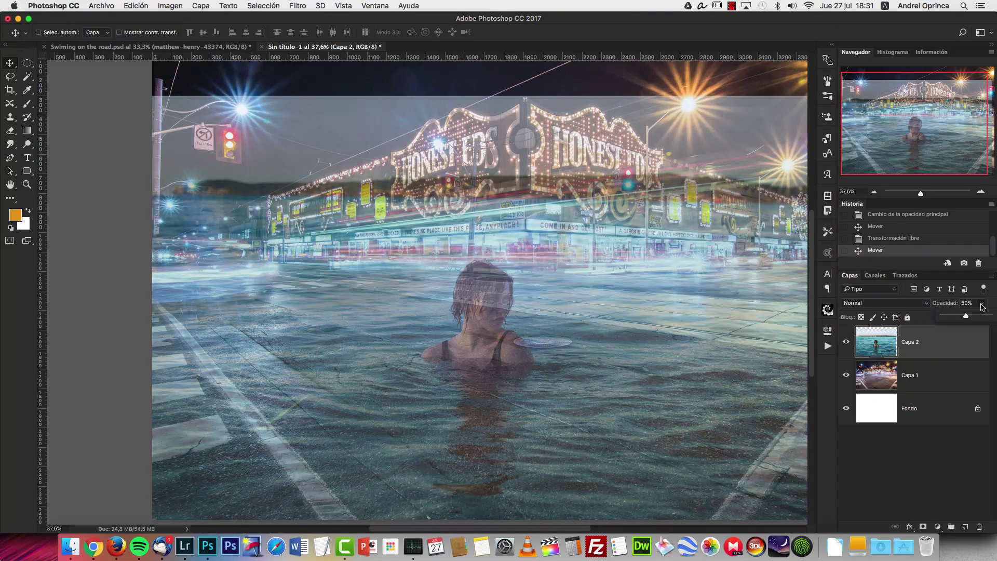
left_click_drag(995, 318, 996, 318)
left_click(932, 351)
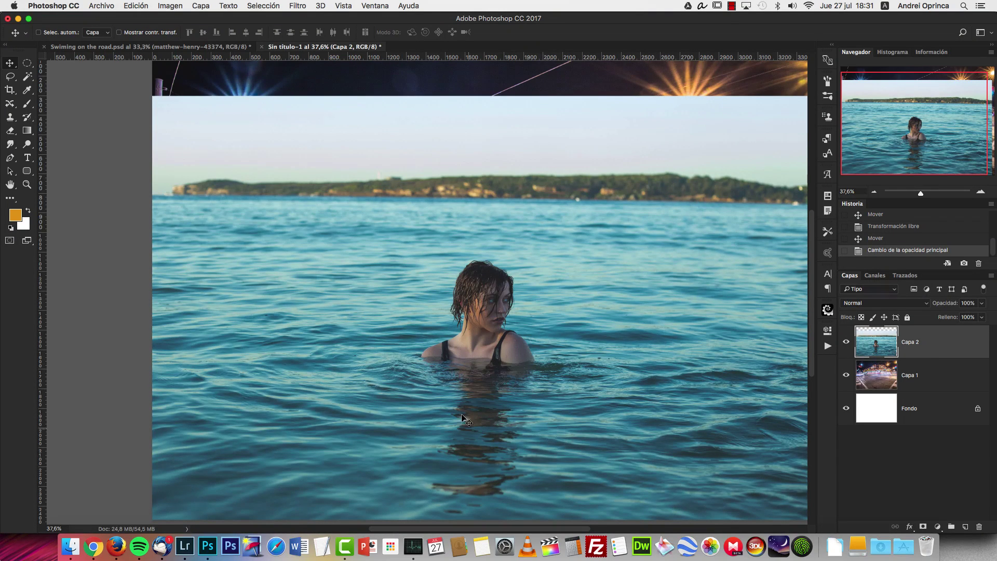
left_click(846, 342)
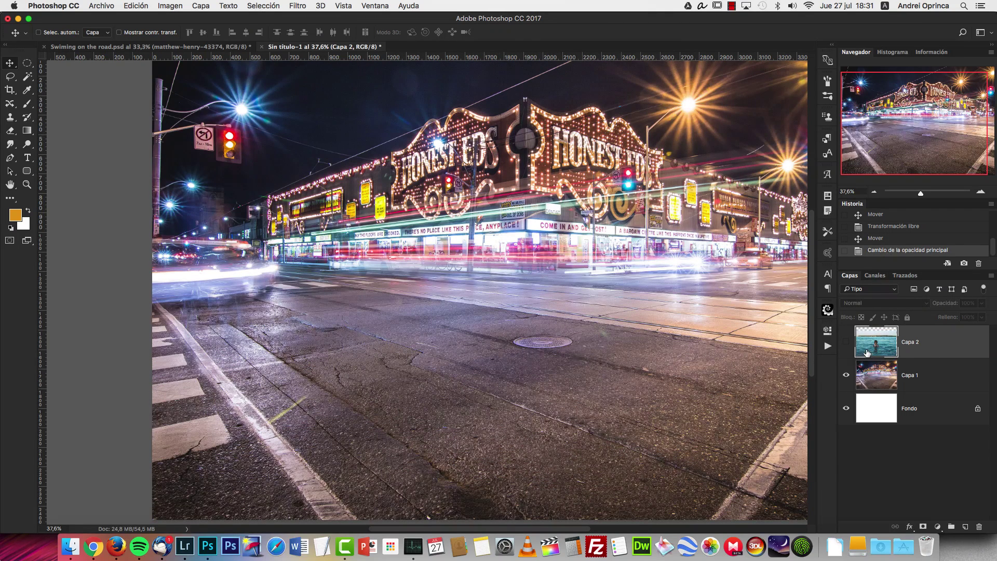
left_click(846, 343)
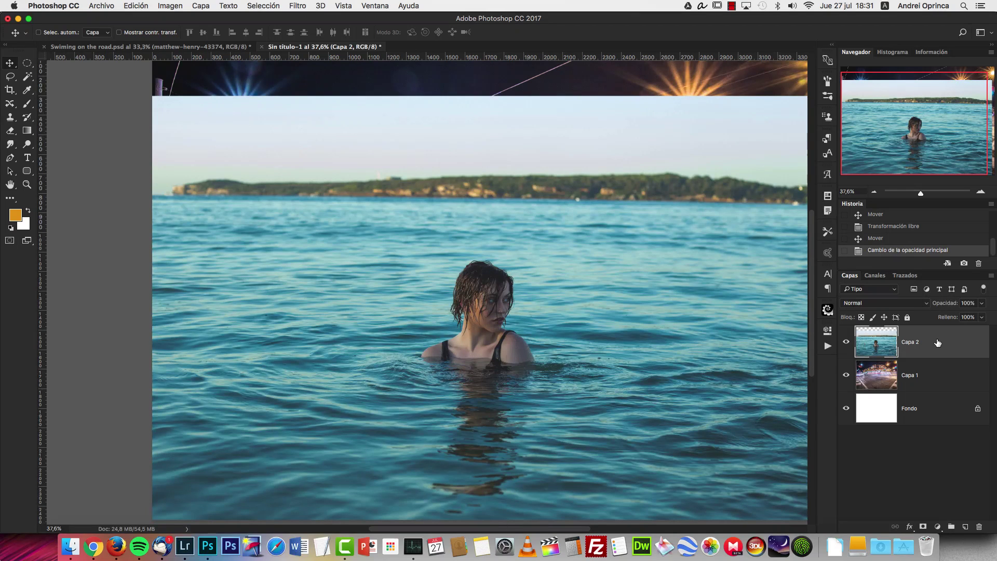
Duplicate the swimmer layer, hide the copy, and desaturate the original Capa 2.
key("super+j")
left_click(846, 342)
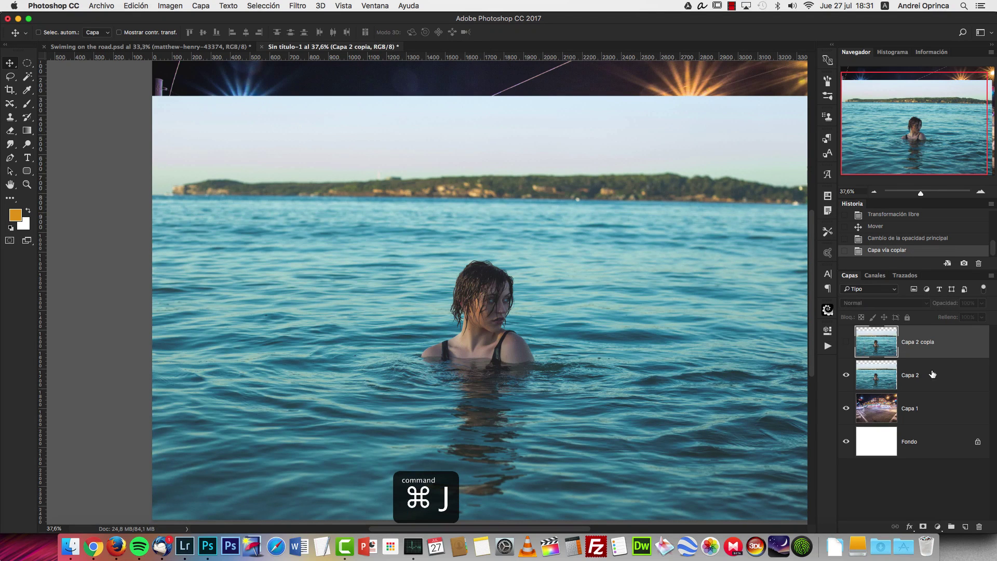
left_click(946, 378)
key("shift+super+u")
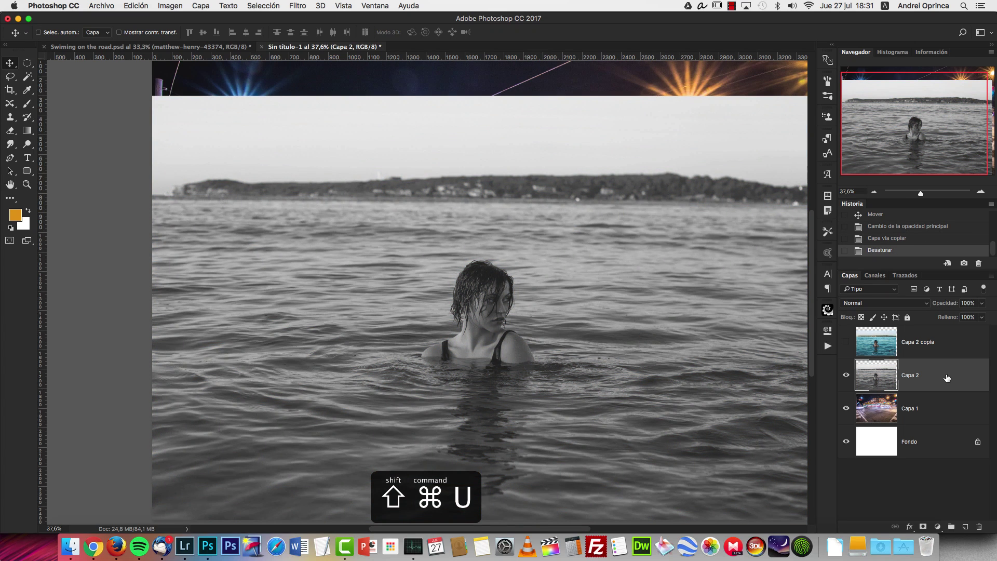
Set Capa 2's blend mode to Superponer after trying Luz suave, and compare at 100%.
left_click(880, 304)
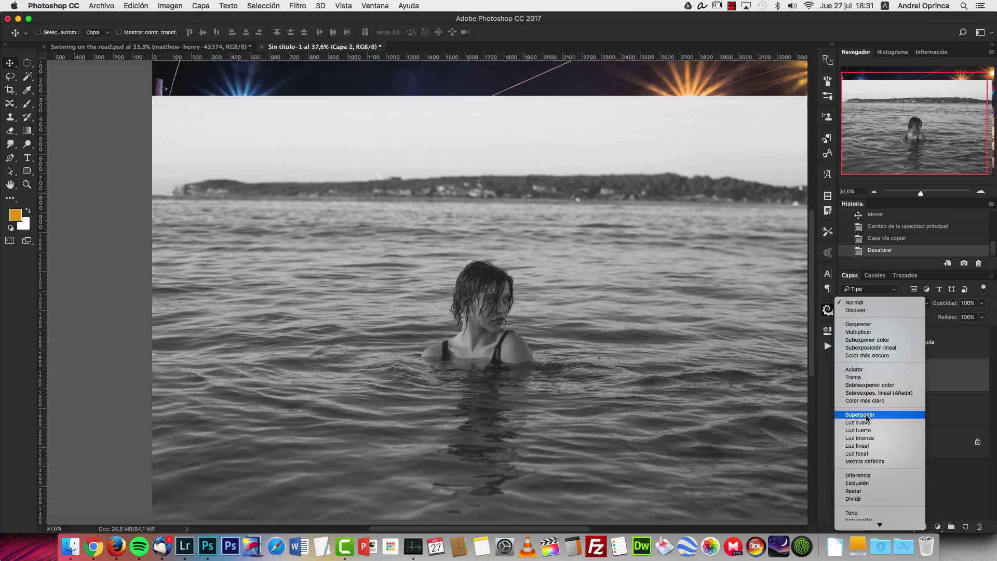
scroll(868, 425, "down", 1)
left_click(858, 401)
scroll(608, 372, "down", 2)
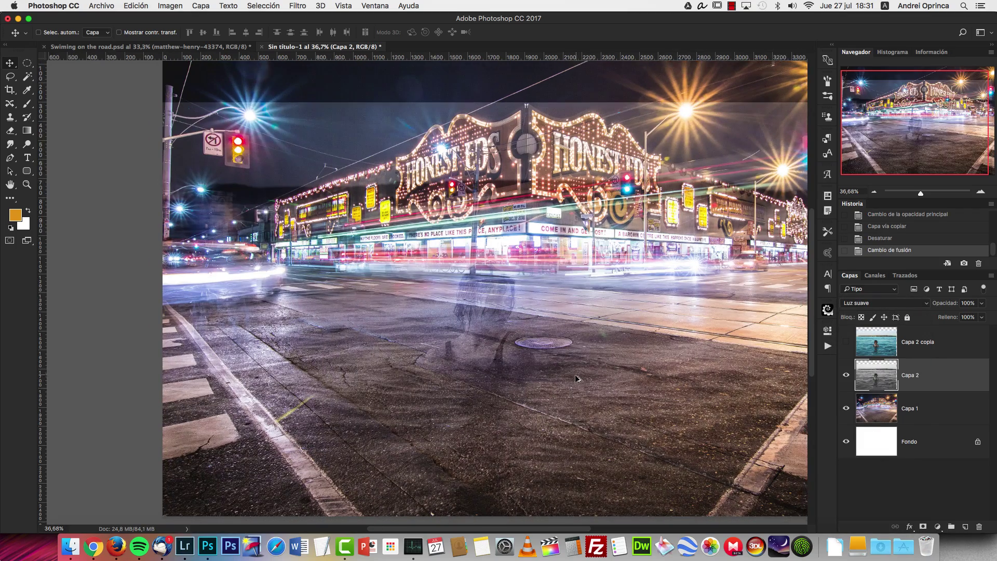
left_click(873, 303)
left_click(867, 295)
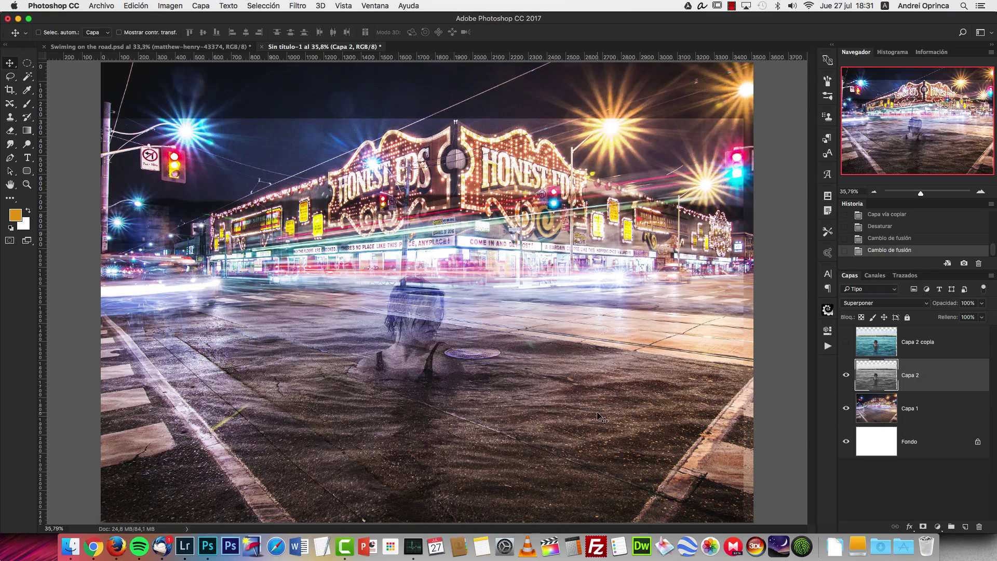
key("super+1")
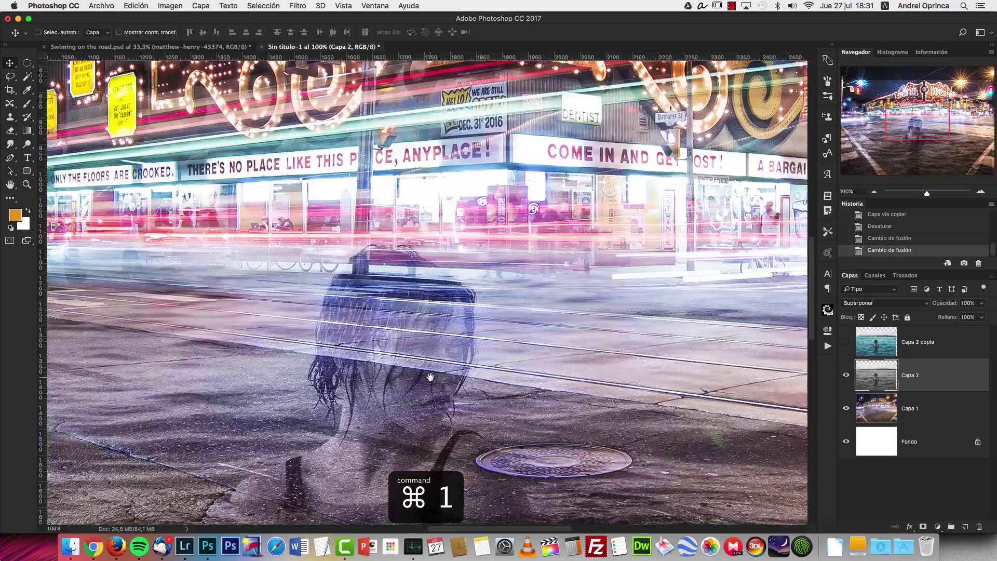
left_click_drag(430, 376, 561, 161)
scroll(641, 441, "down", 5)
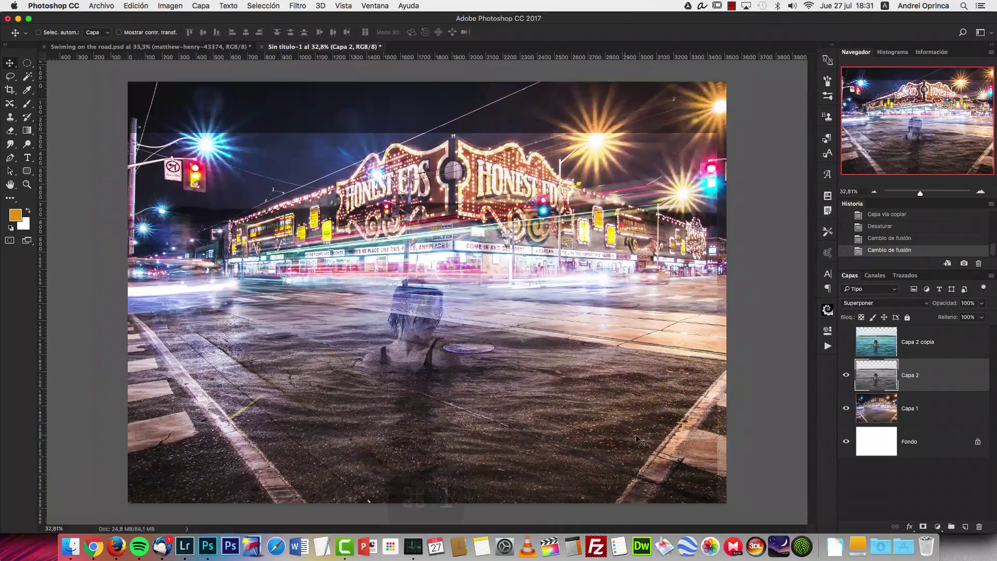
left_click(847, 376)
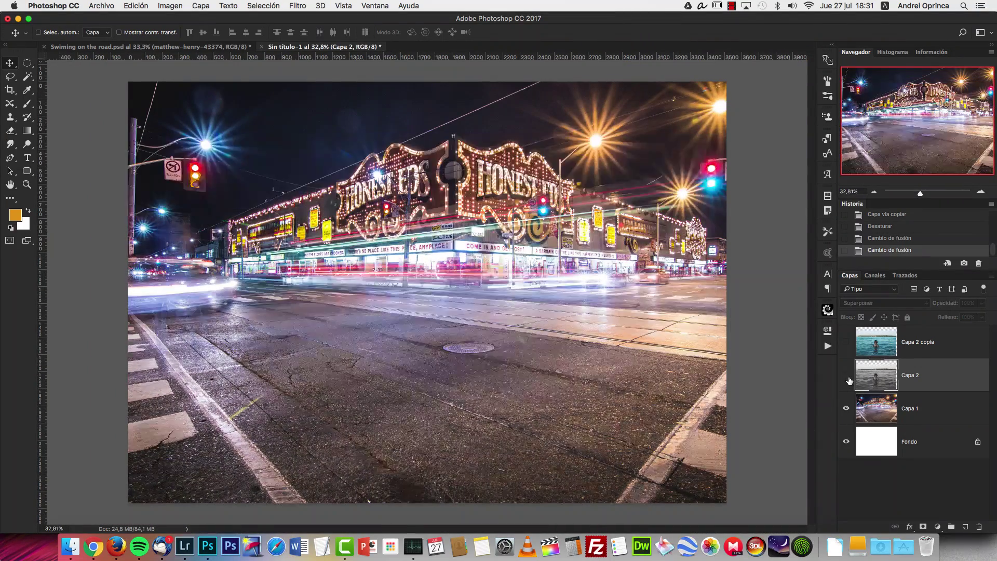
left_click(847, 376)
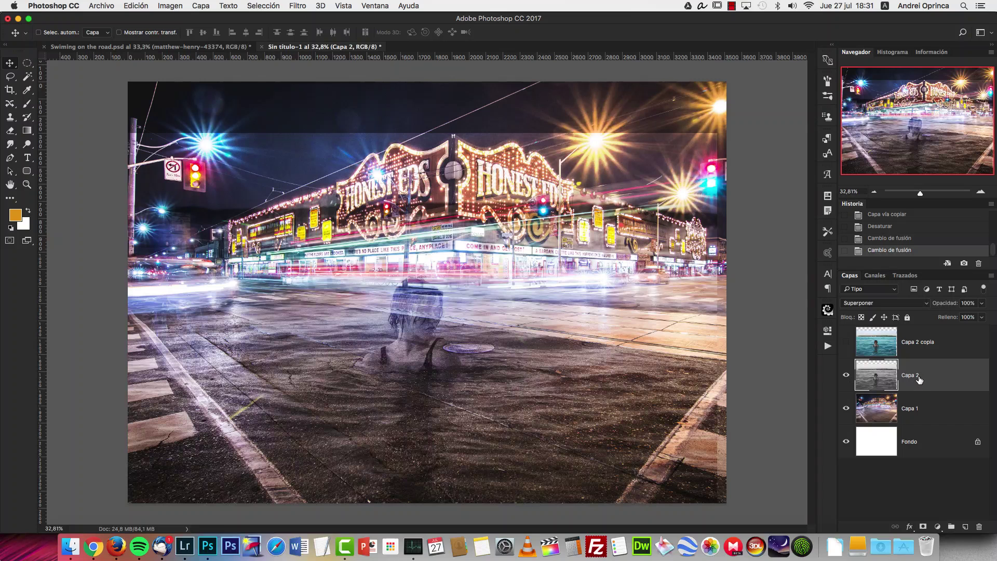
Apply Levels to Capa 2 with white input at 240 and the midtone slider moved right.
key("super+l")
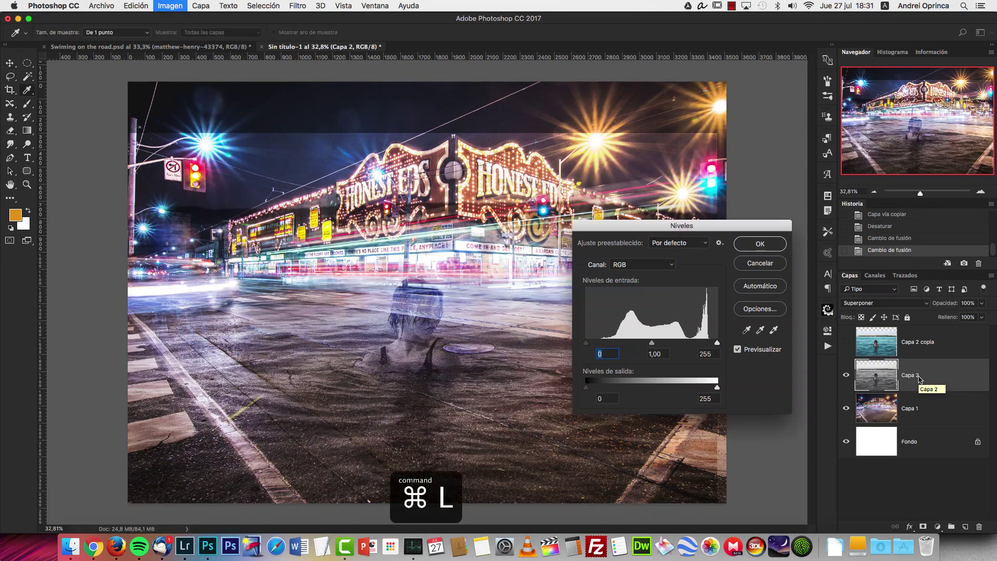
left_click_drag(718, 343, 709, 342)
left_click_drag(644, 345, 657, 347)
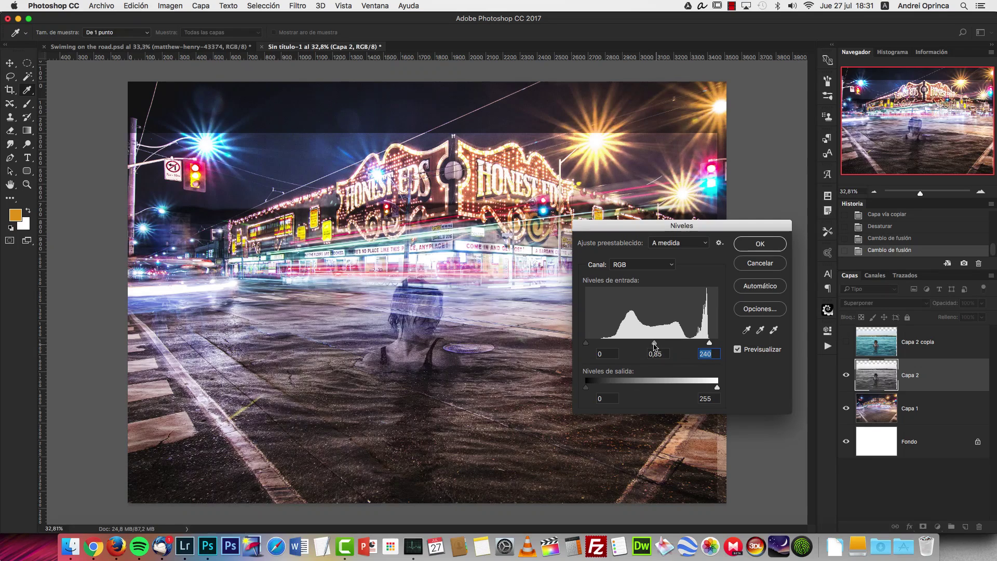
left_click(760, 244)
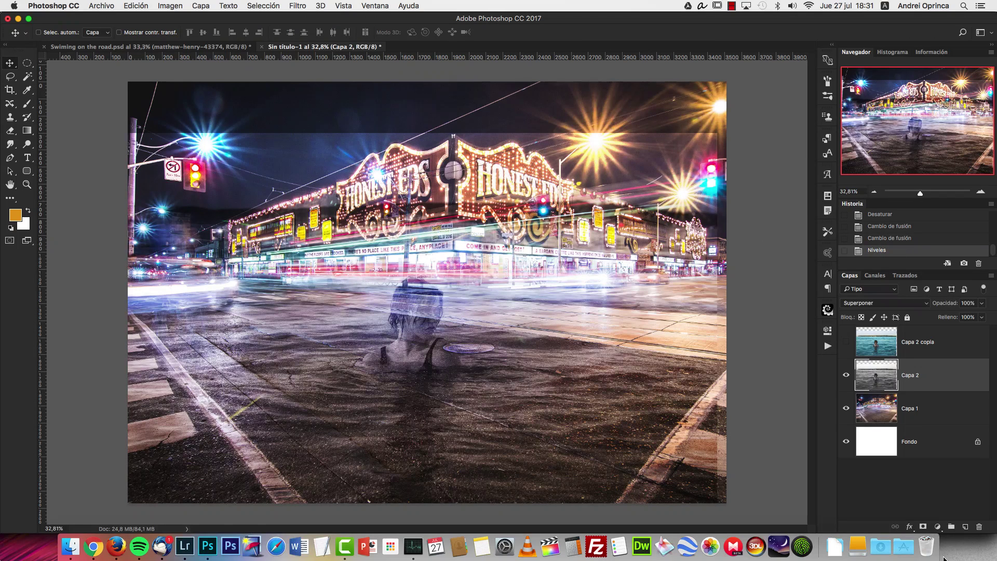
Add a layer mask to Capa 2 and enlarge the brush to about 1058 px.
left_click(923, 526)
key("b")
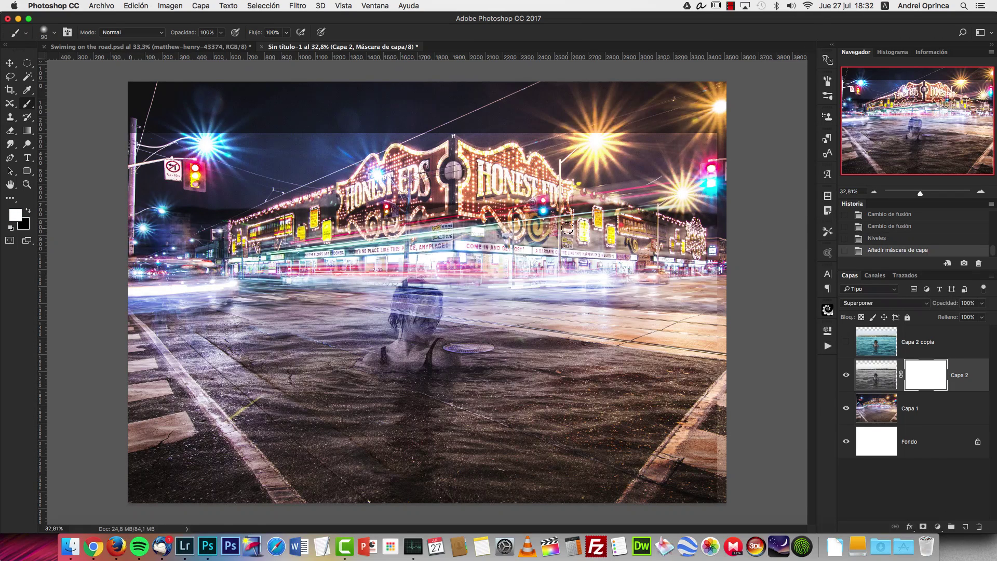
right_click(567, 228)
left_click_drag(675, 233, 691, 224)
key("super+minus")
left_click(360, 172)
Paint black on the mask over the top and lower-right corner, shrinking the brush to 800 then 500 px.
left_click_drag(249, 156, 200, 189)
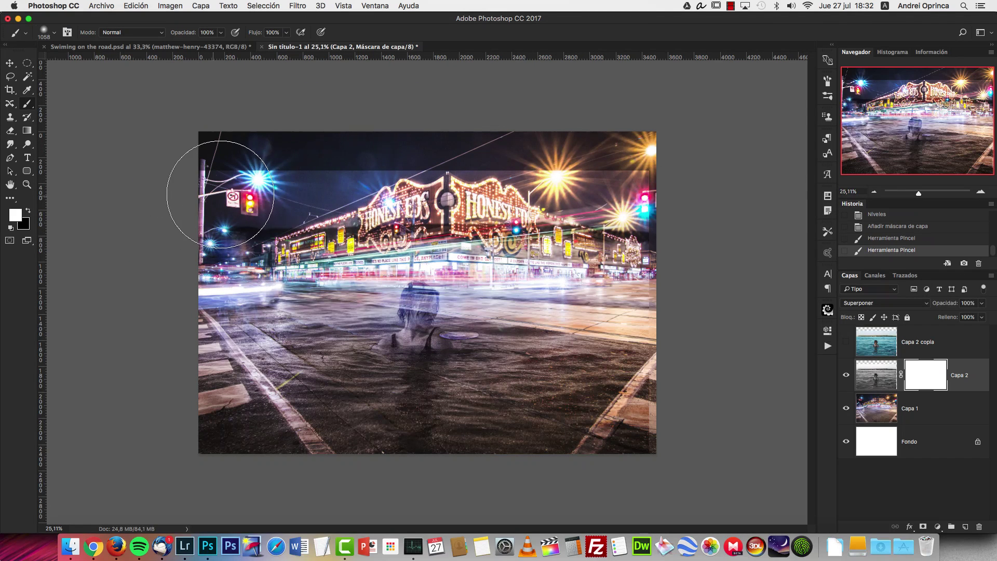
key("x")
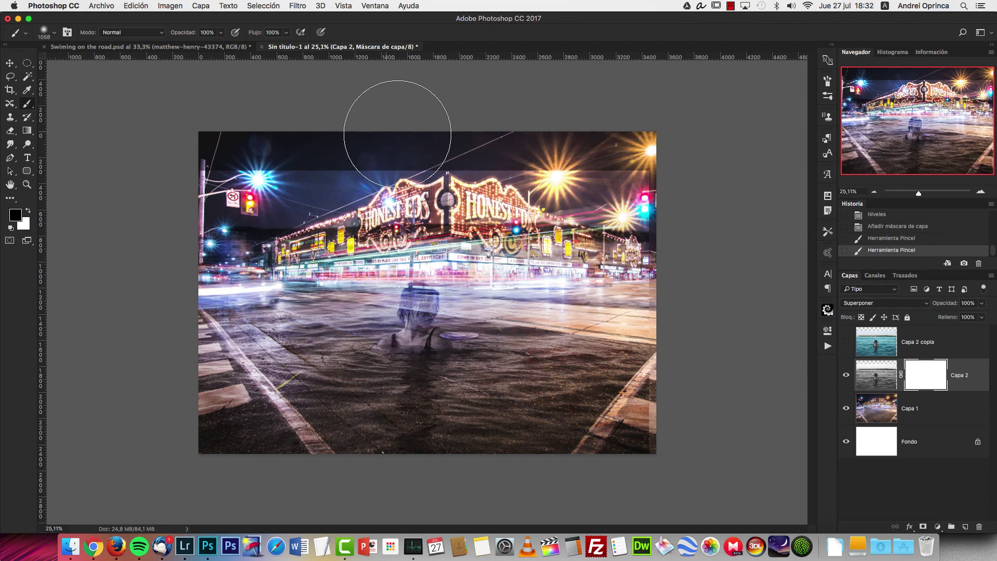
mouse_move(400, 111)
left_mouse_down()
mouse_move(278, 156)
mouse_move(621, 186)
left_mouse_up()
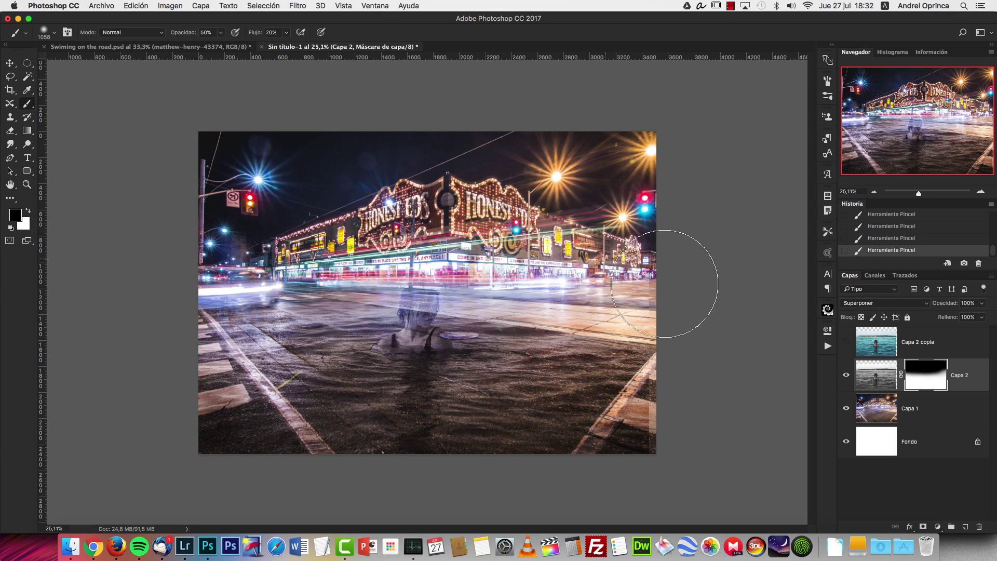
key("bracketleft")
key("bracketleft")
key("bracketleft")
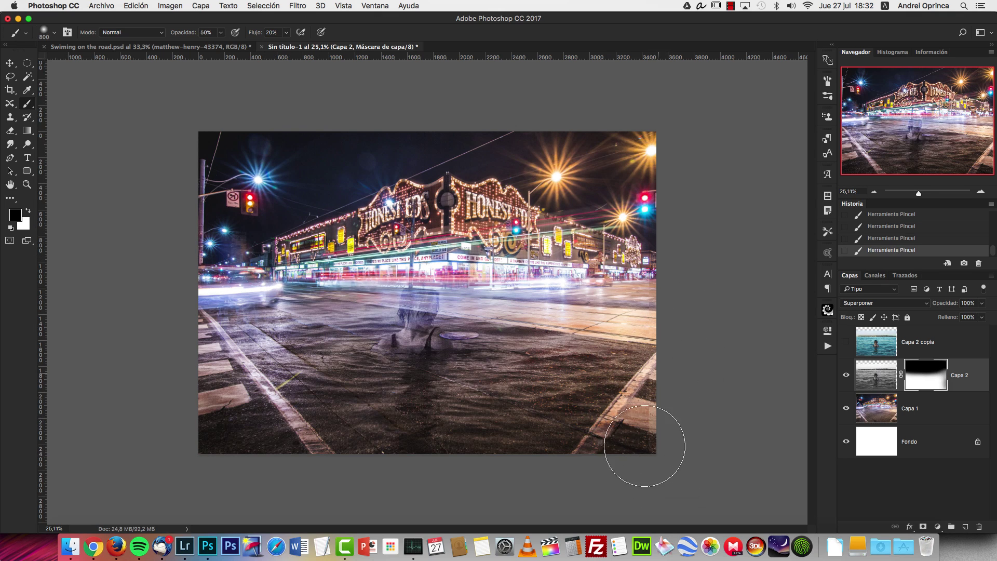
left_click_drag(569, 501, 708, 296)
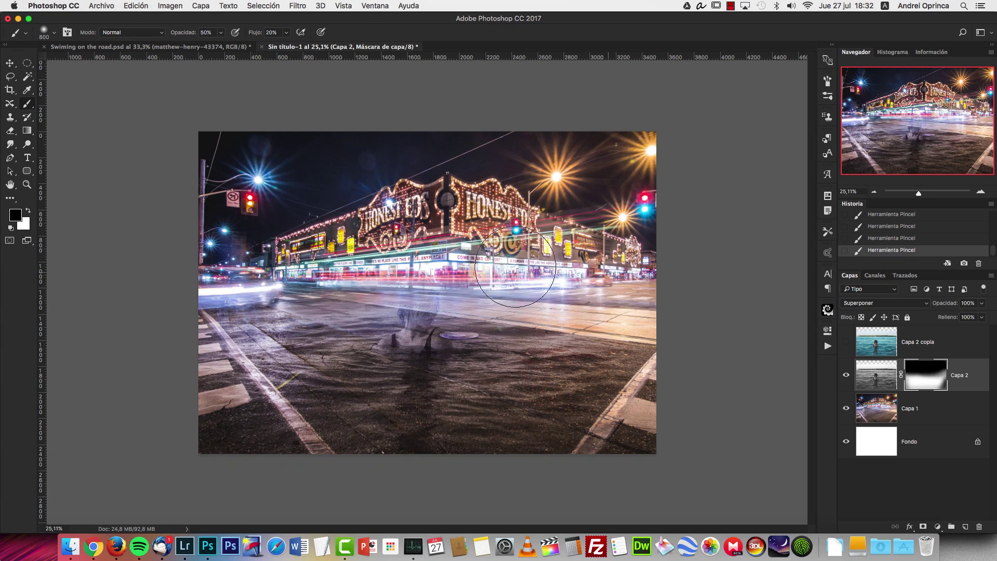
key("bracketleft")
key("bracketleft")
key("bracketleft")
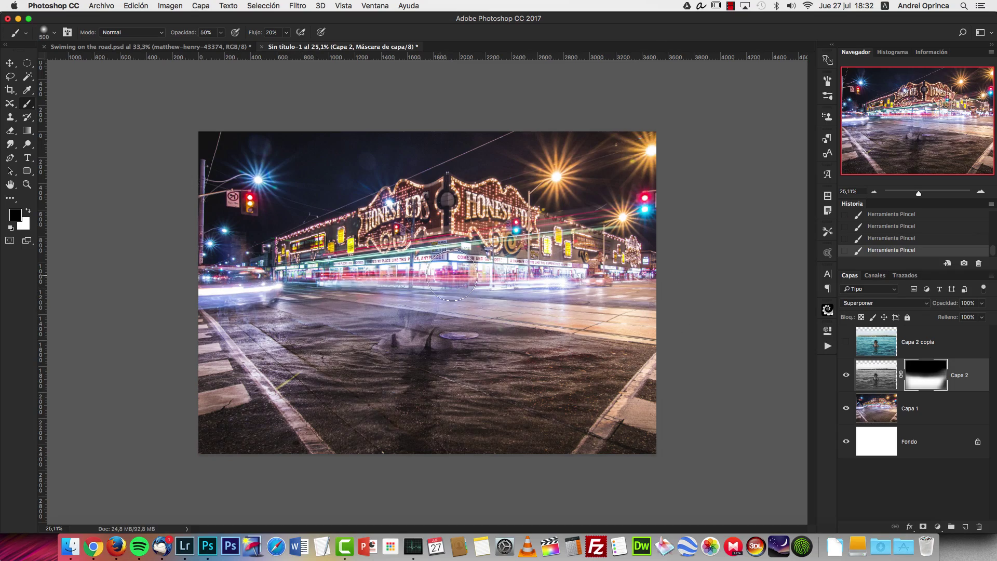
key("cmd+1")
scroll(405, 262, "down", 5)
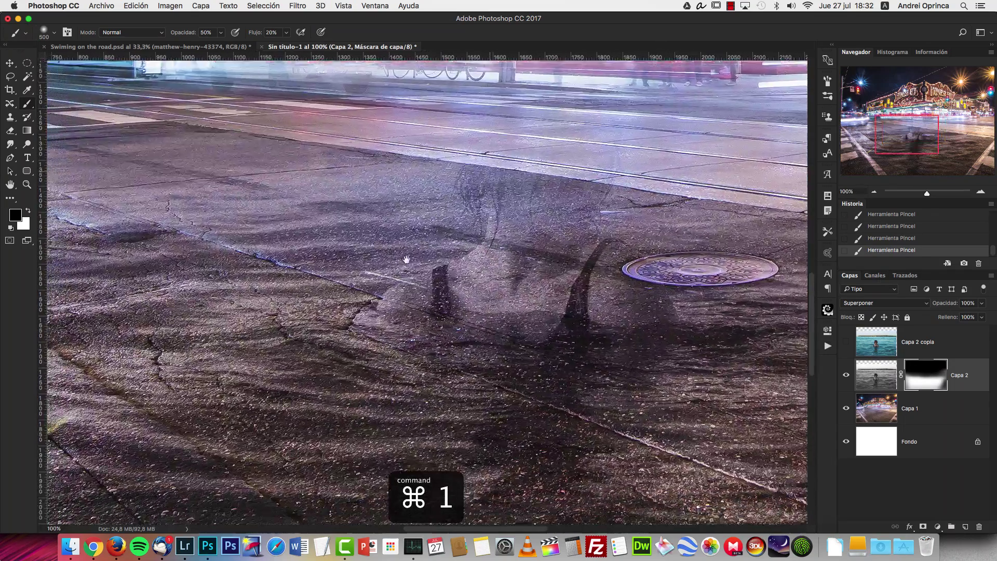
scroll(402, 260, "down", 5)
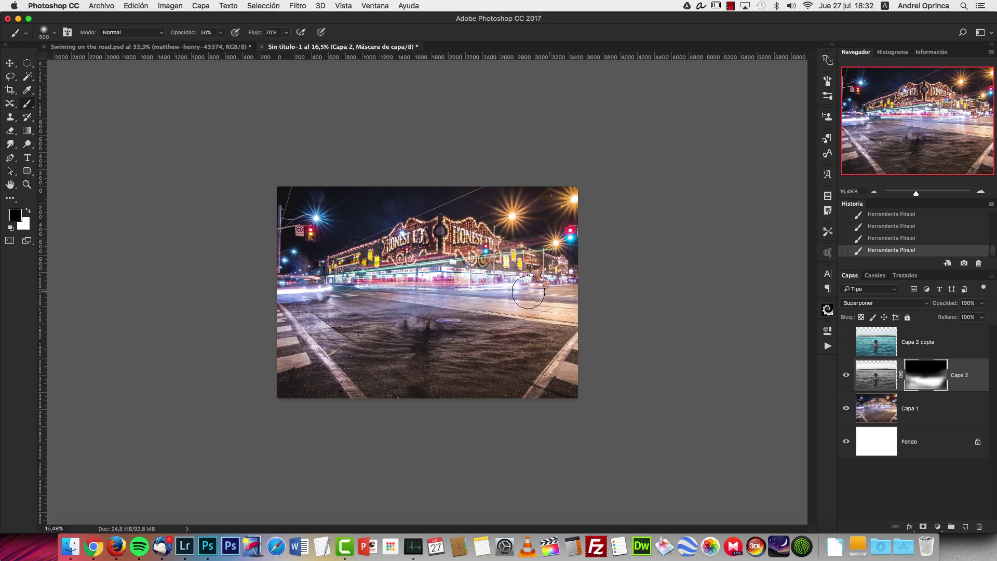
key("super+1")
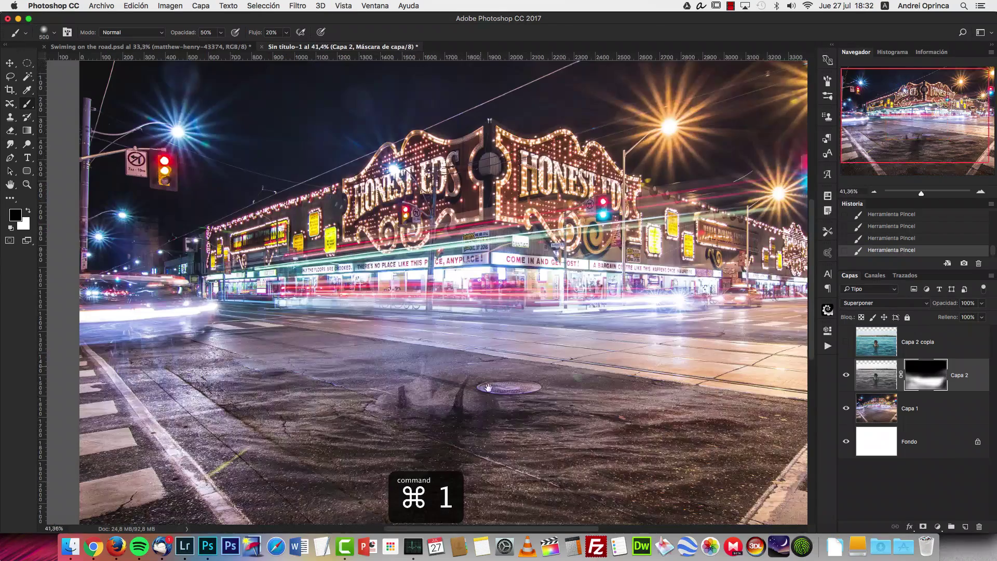
left_click_drag(488, 387, 491, 284)
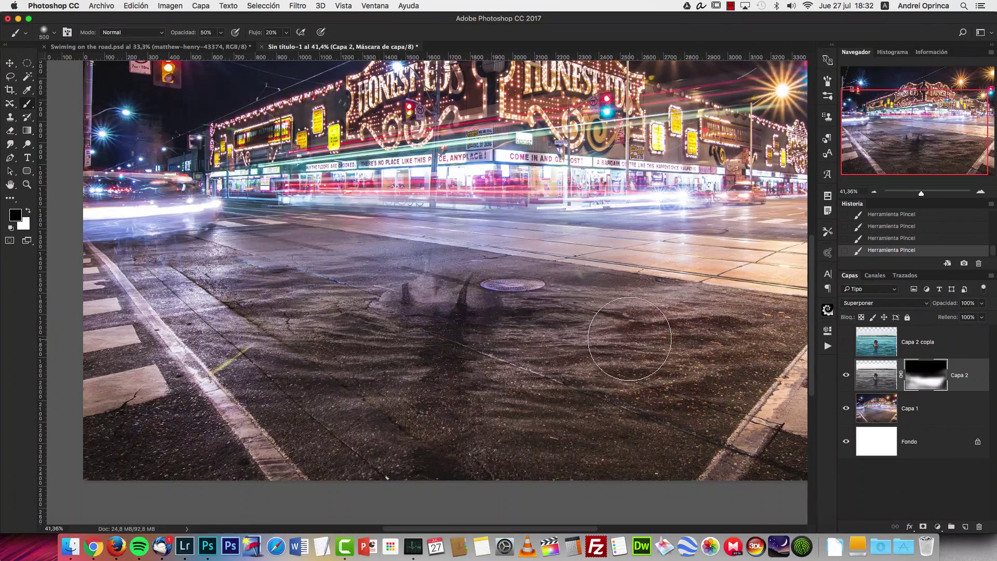
Show Capa 2 copia, duplicate it into a hidden Capa 2 copia 2, and rename the original 'color'.
left_click(847, 343)
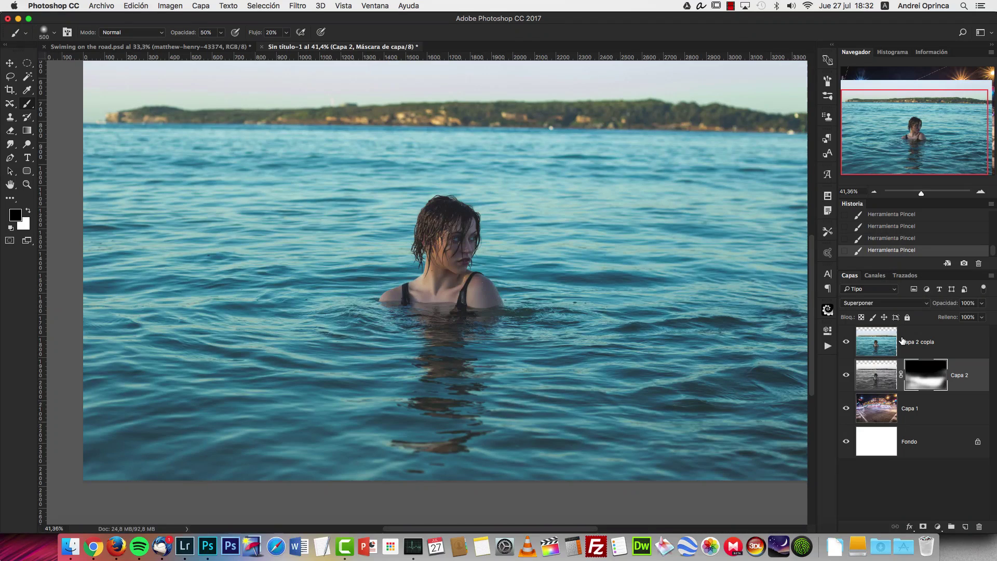
left_click(960, 342)
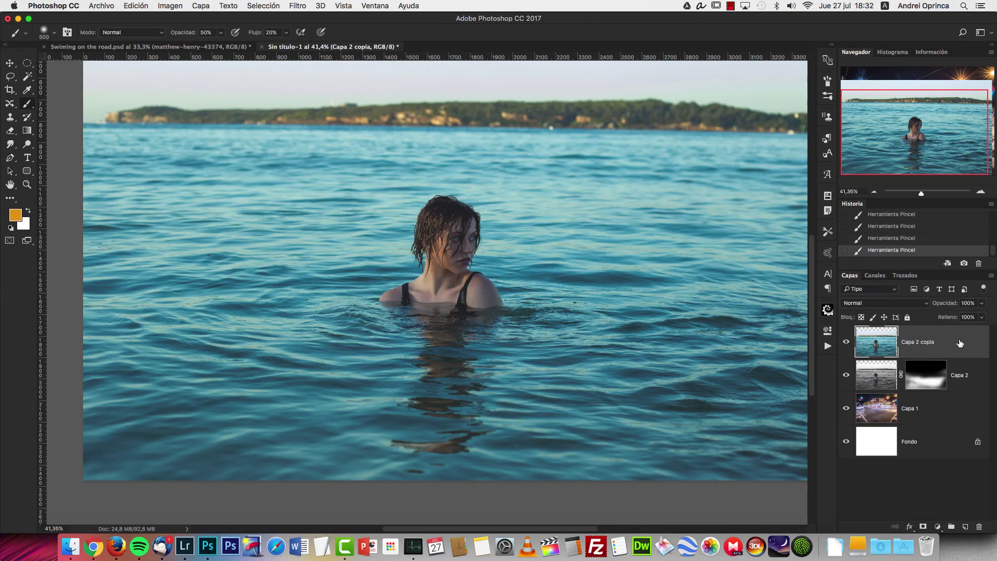
key("super+j")
left_click(846, 342)
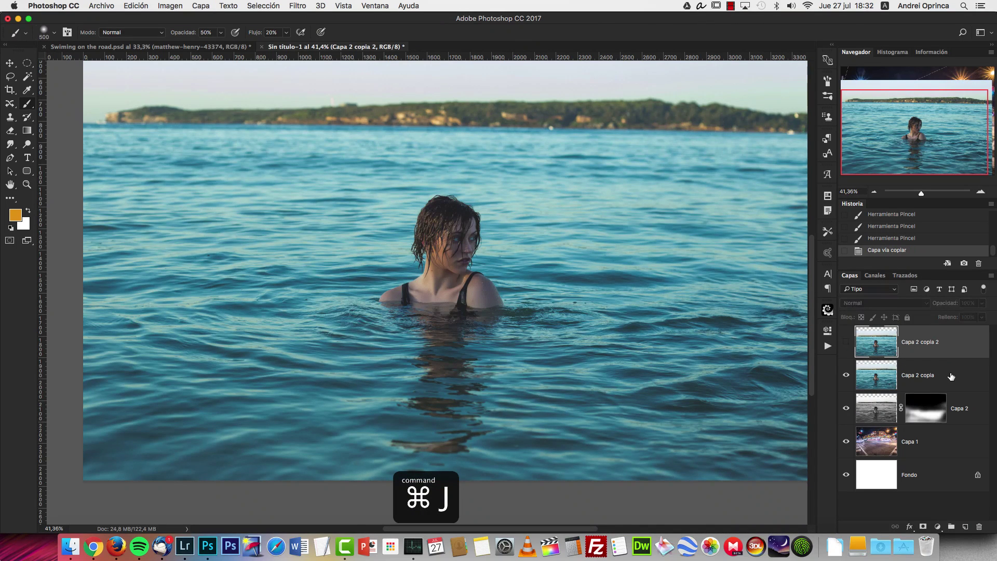
left_click(951, 378)
double_click(920, 375)
type("color")
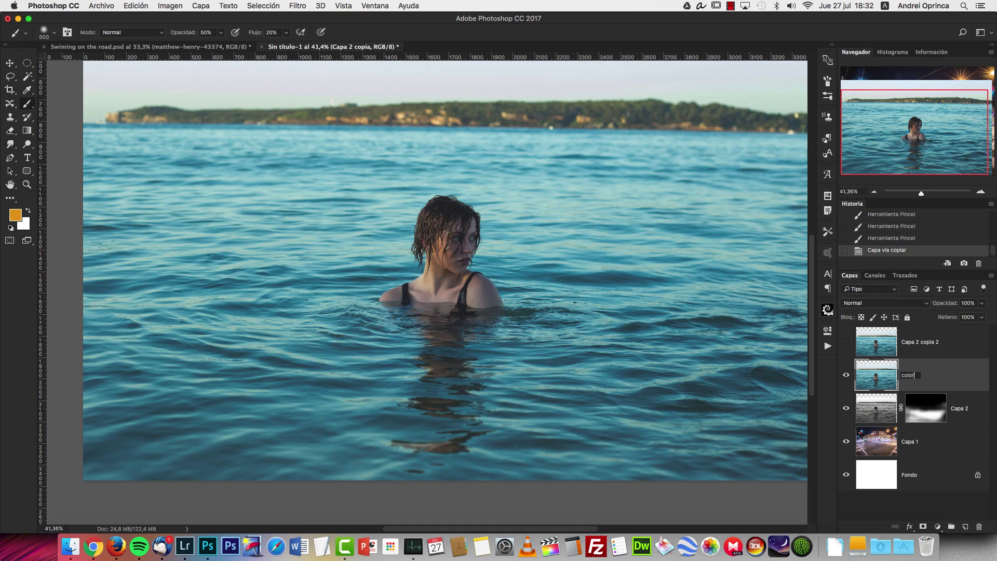
key("Return")
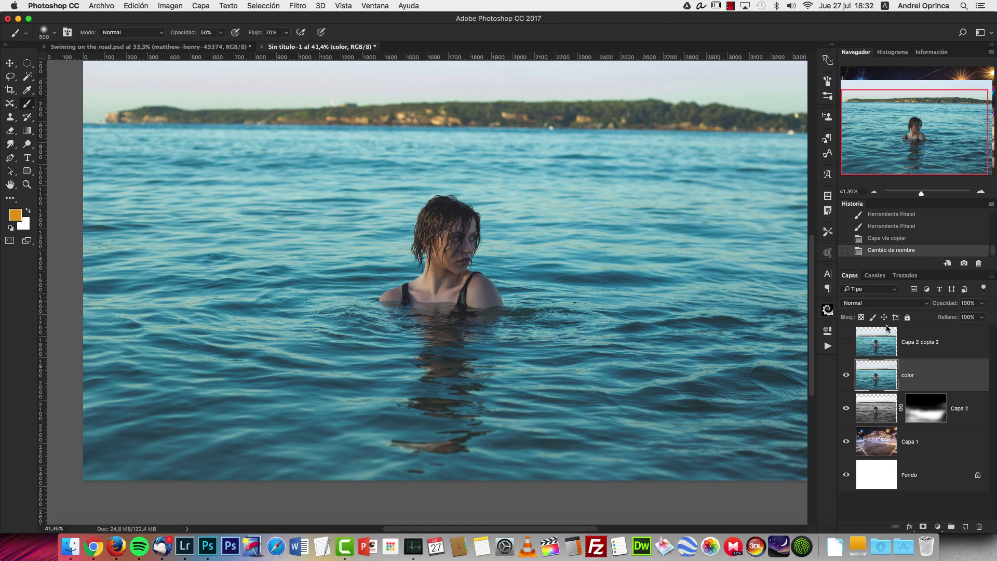
Set the color layer to Normal at 15% opacity and copy Capa 2's mask onto it.
left_click(874, 307)
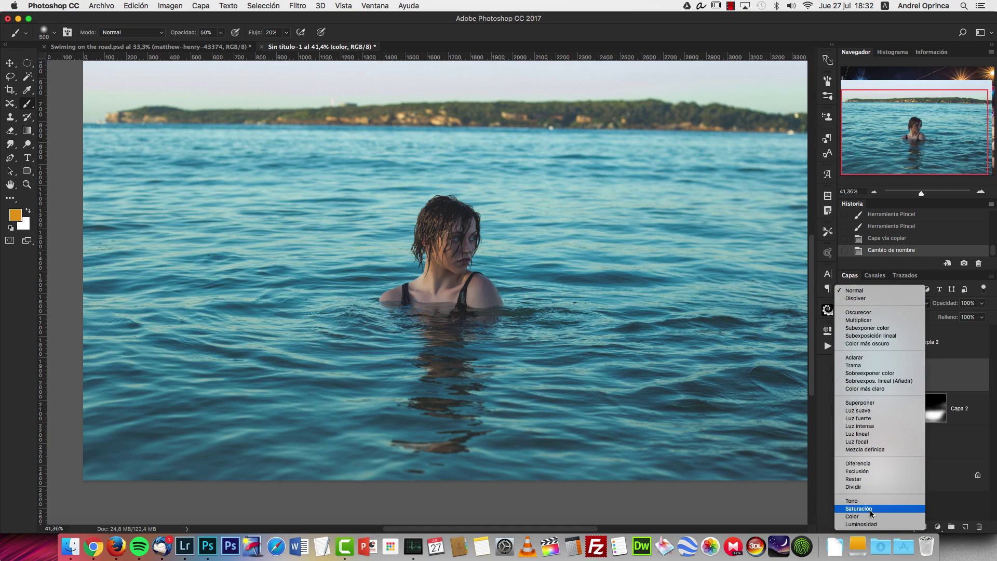
left_click(870, 516)
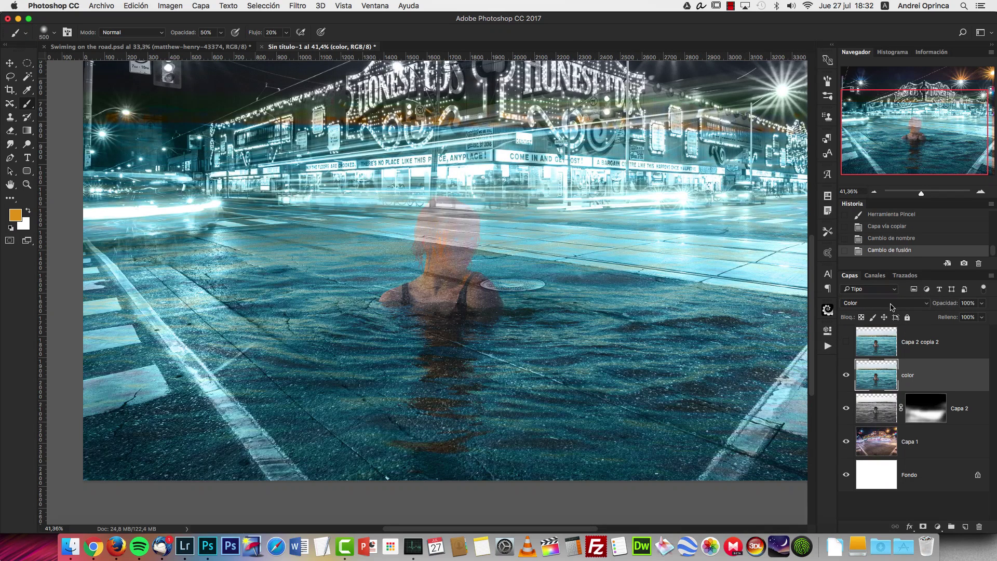
left_click(982, 303)
left_click_drag(951, 319, 949, 320)
left_click(896, 309)
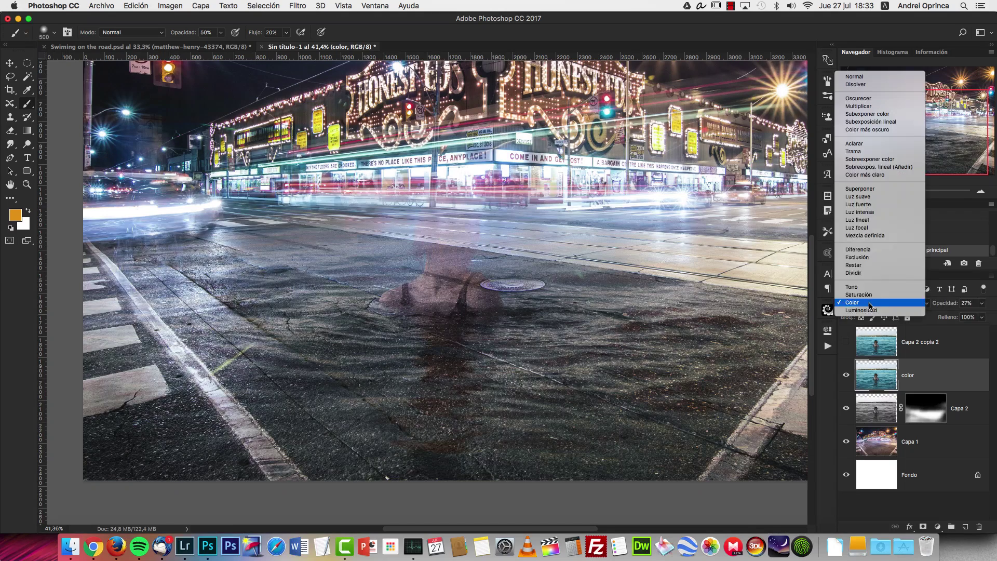
left_click(855, 79)
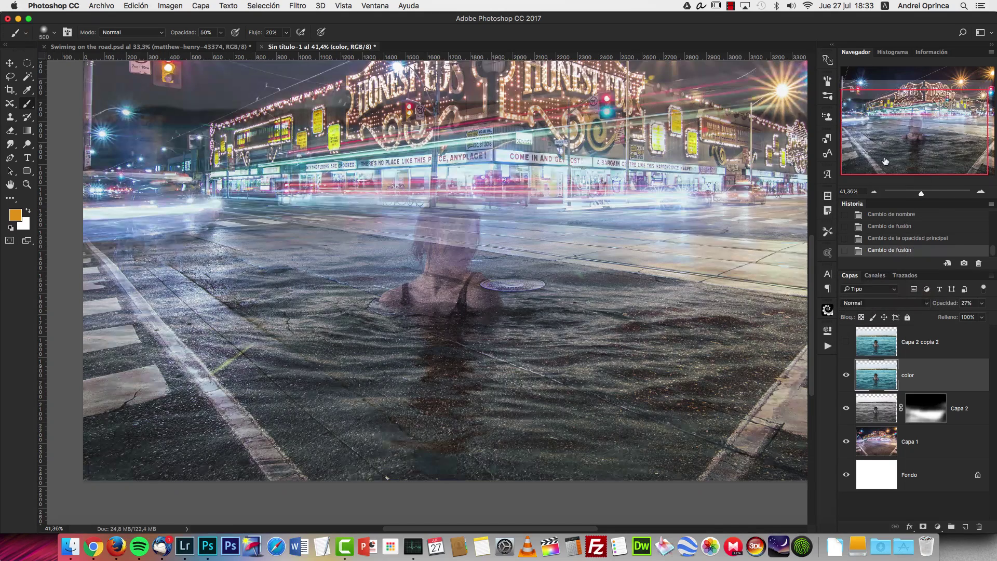
key("Return")
type("15")
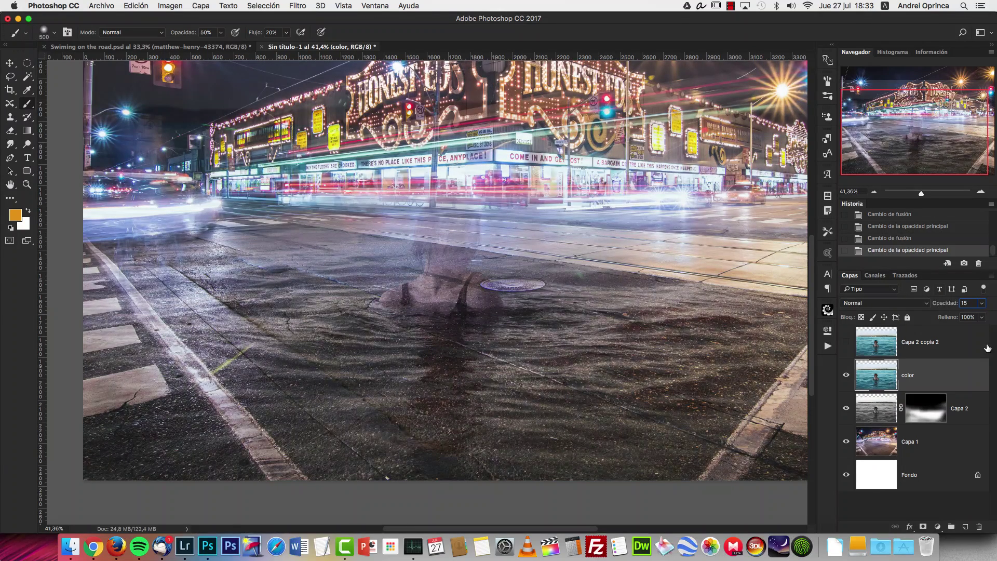
left_click_drag(919, 408, 924, 377)
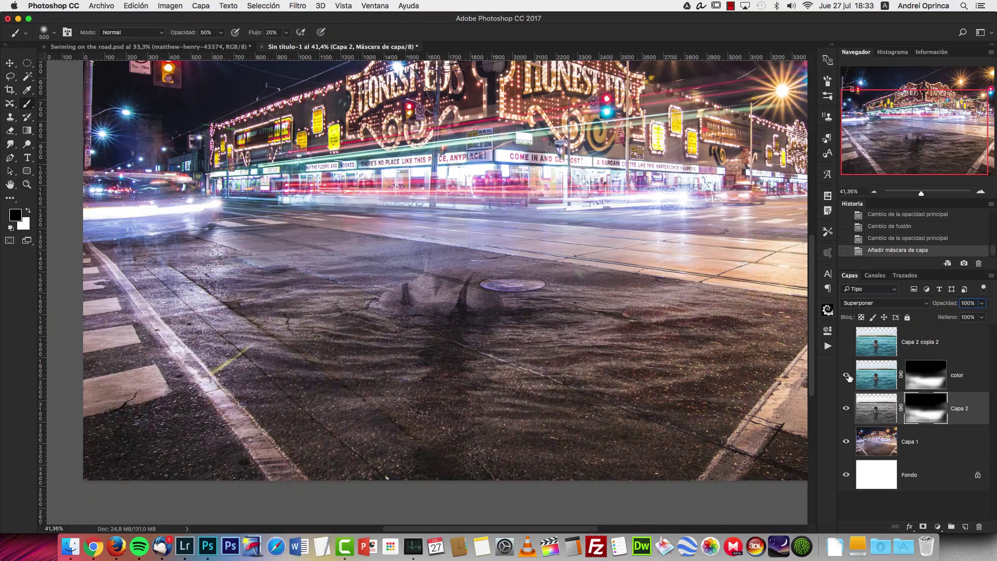
scroll(602, 291, "up", 5)
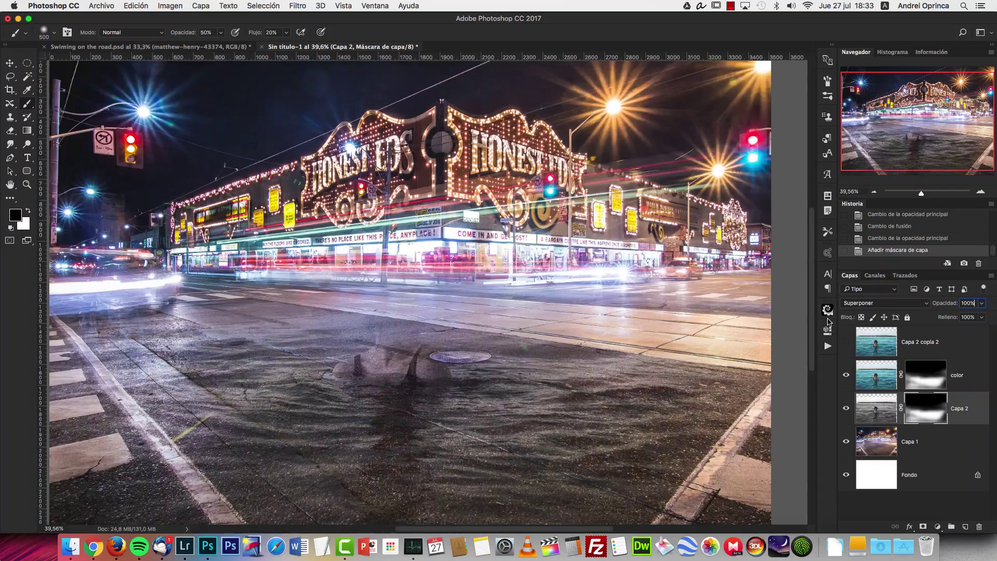
Show the Capa 2 copia 2 layer and rename it 'girl'.
left_click(934, 346)
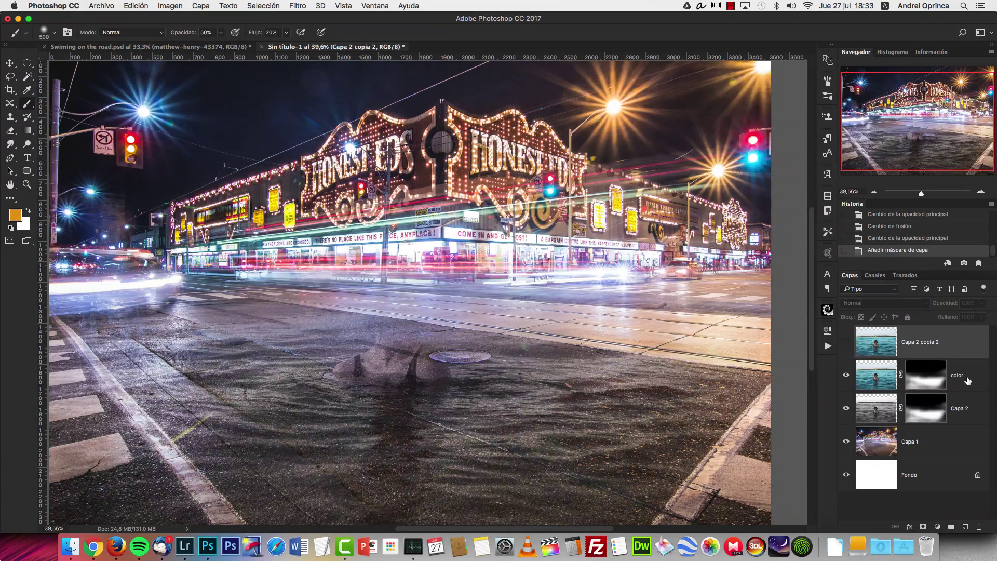
left_click(968, 381)
left_click(947, 345)
left_click(845, 342)
double_click(920, 343)
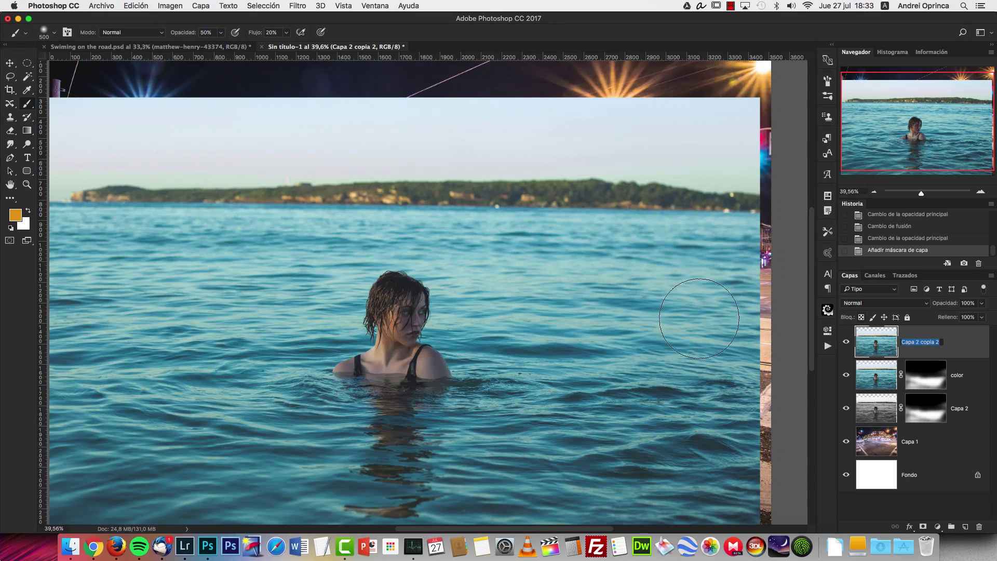
type("g")
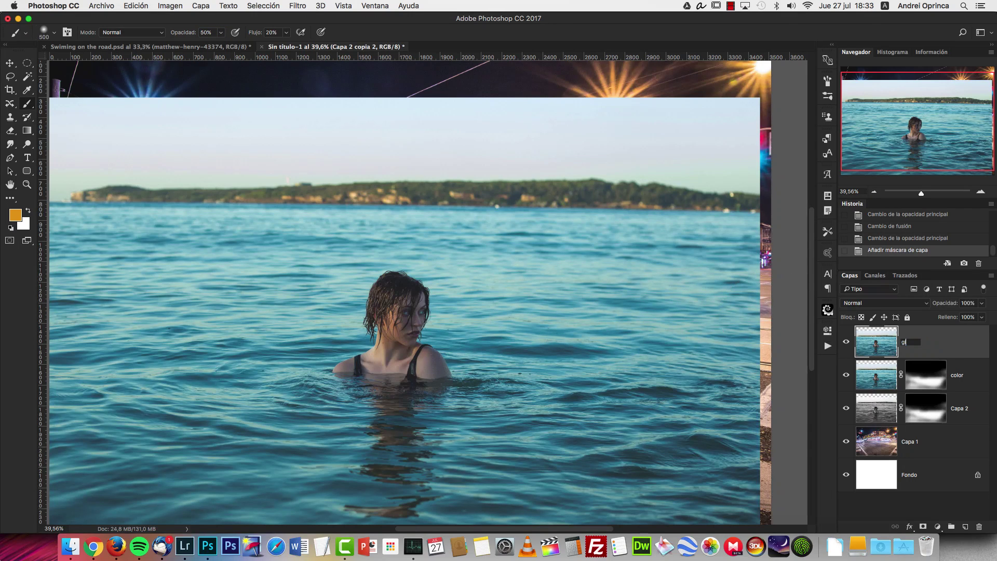
type("irl")
key("Return")
left_click_drag(695, 325, 713, 313)
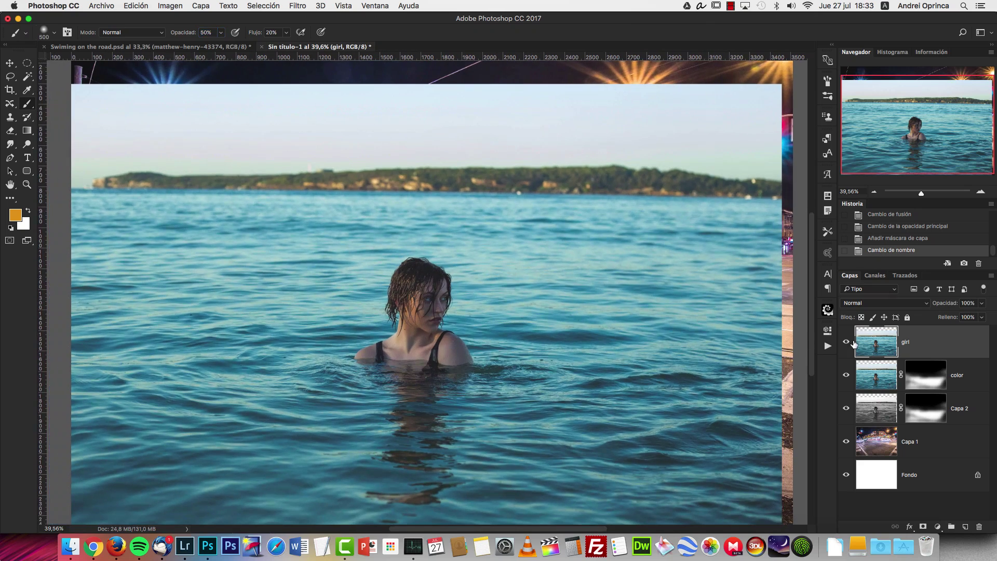
Add a black layer mask to the girl layer and disable it.
left_click(924, 527, "alt")
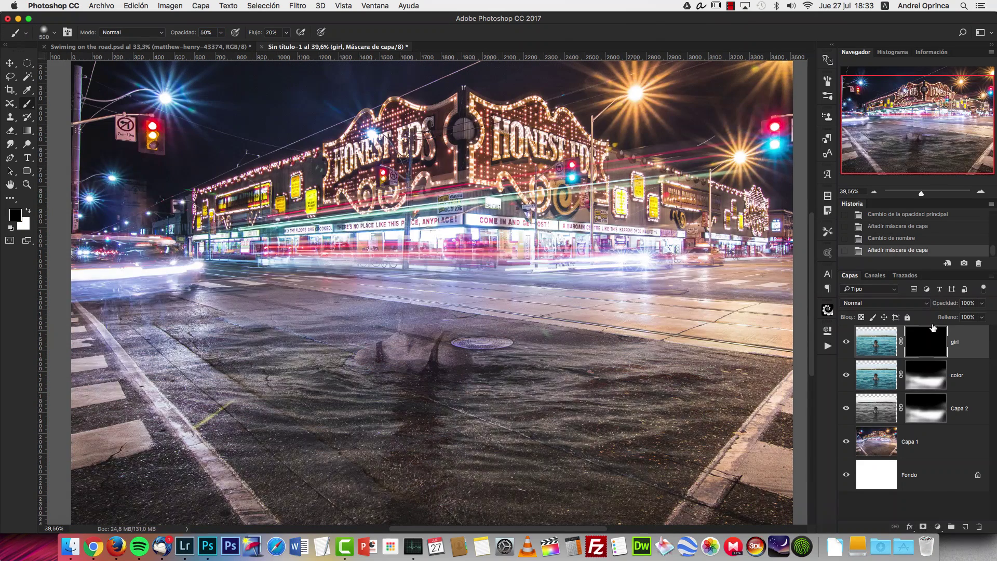
left_click(846, 344)
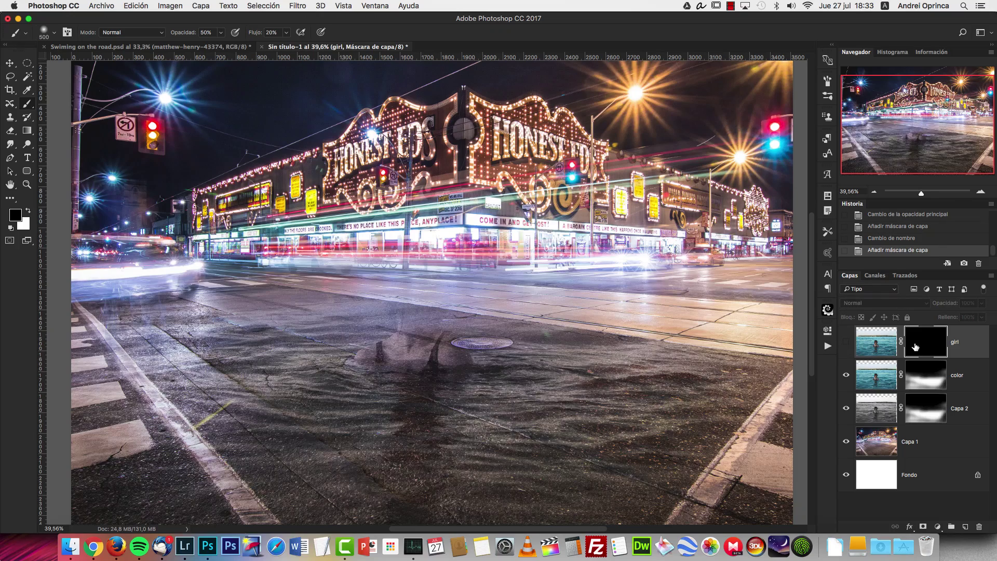
left_click(915, 347, "shift")
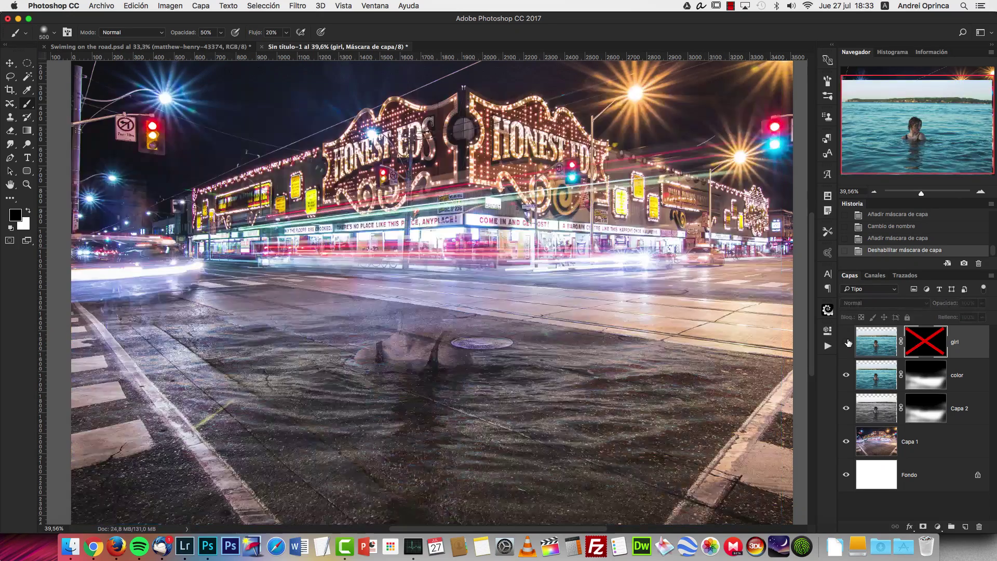
left_click(846, 343)
Link the girl, color and Capa 2 layers together with Enlazar capas.
scroll(374, 375, "up", 5)
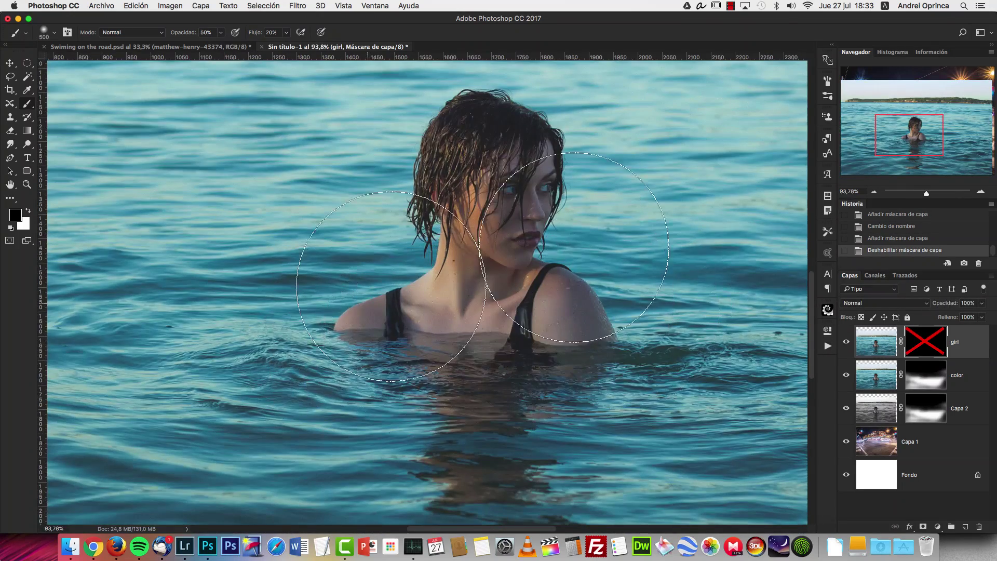
left_click(965, 353)
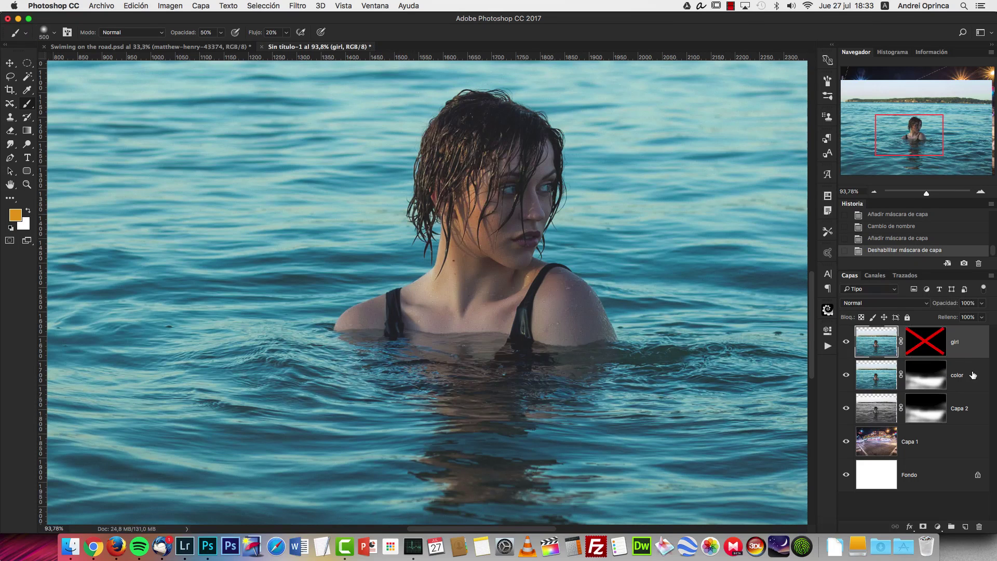
left_click(973, 401, "shift")
right_click(968, 373)
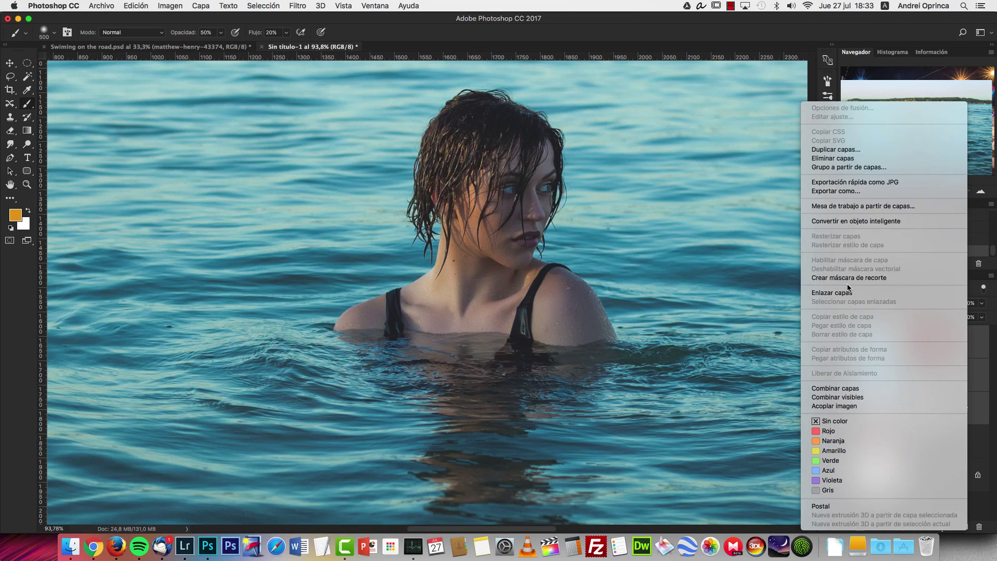
left_click(862, 292)
left_click(971, 336)
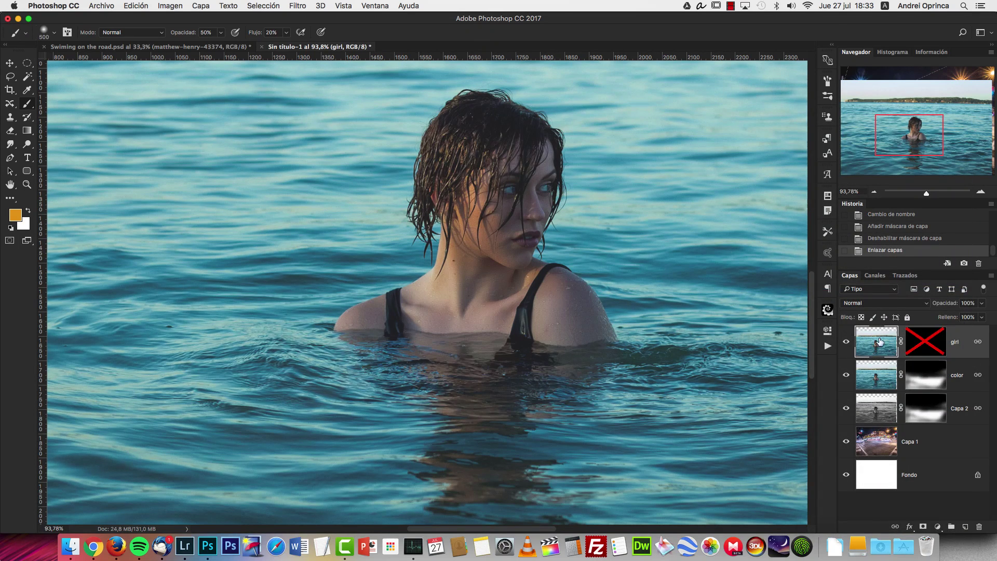
Re-enable the girl's mask and lower its density so the swimmer shows faintly.
left_click(916, 346)
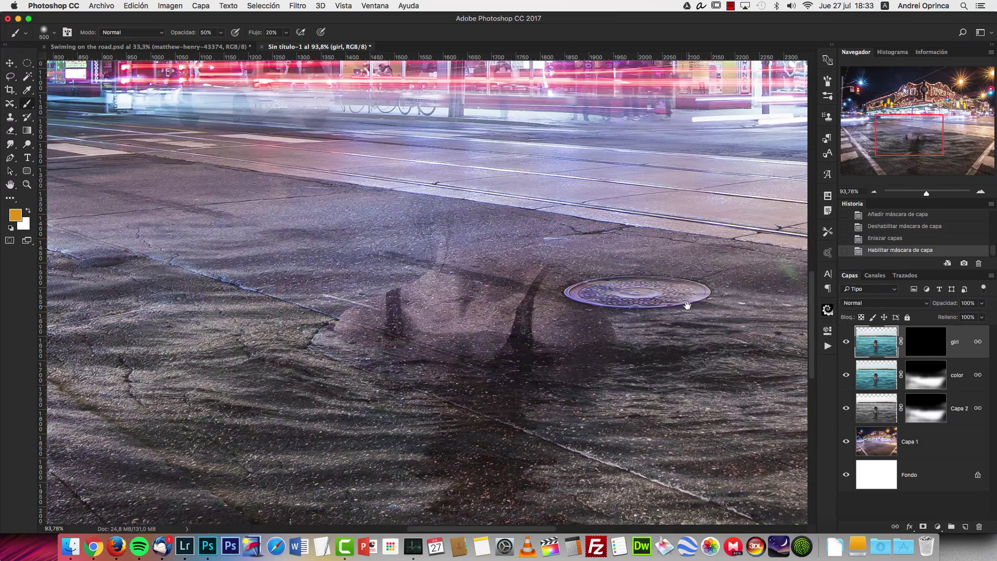
scroll(727, 312, "right", 4)
double_click(945, 344)
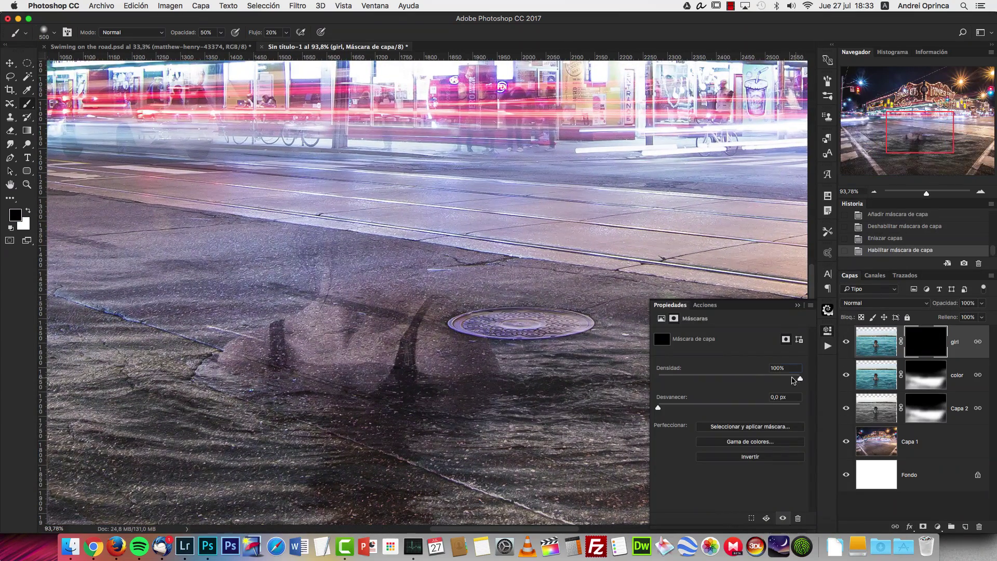
mouse_move(794, 380)
left_mouse_down()
mouse_move(735, 381)
mouse_move(800, 378)
left_mouse_up()
key("super+i")
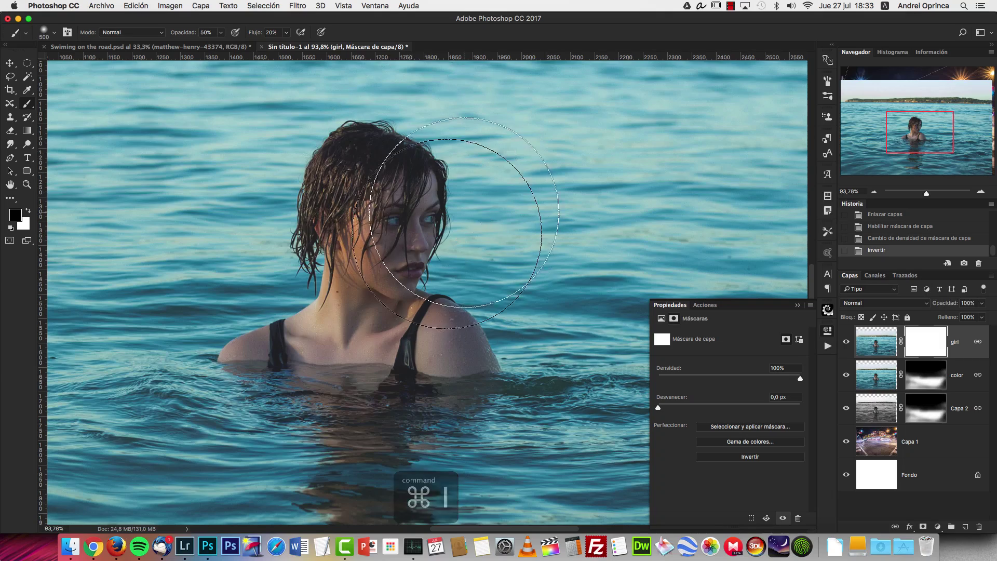
key("super+i")
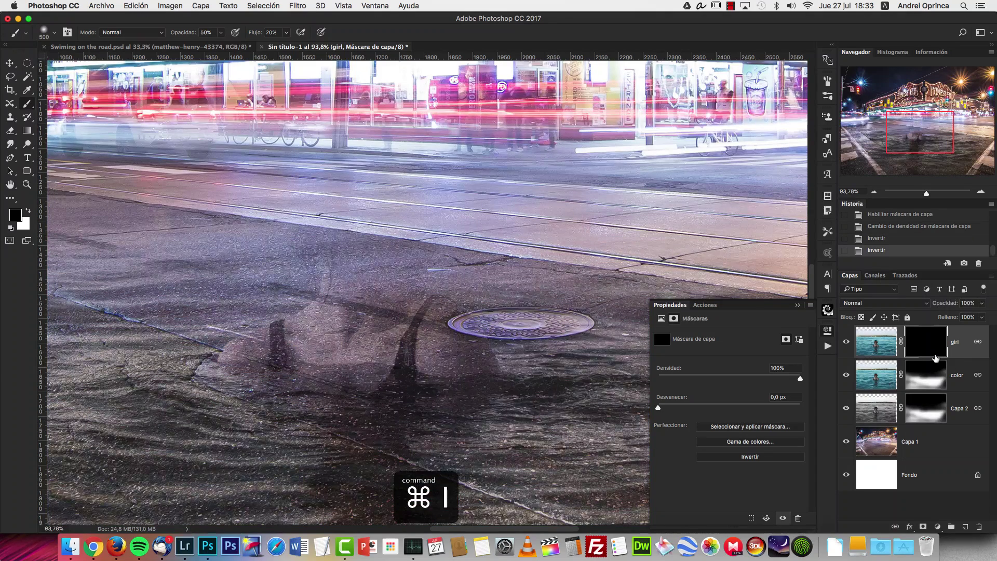
left_click_drag(796, 381, 756, 379)
left_click(797, 308)
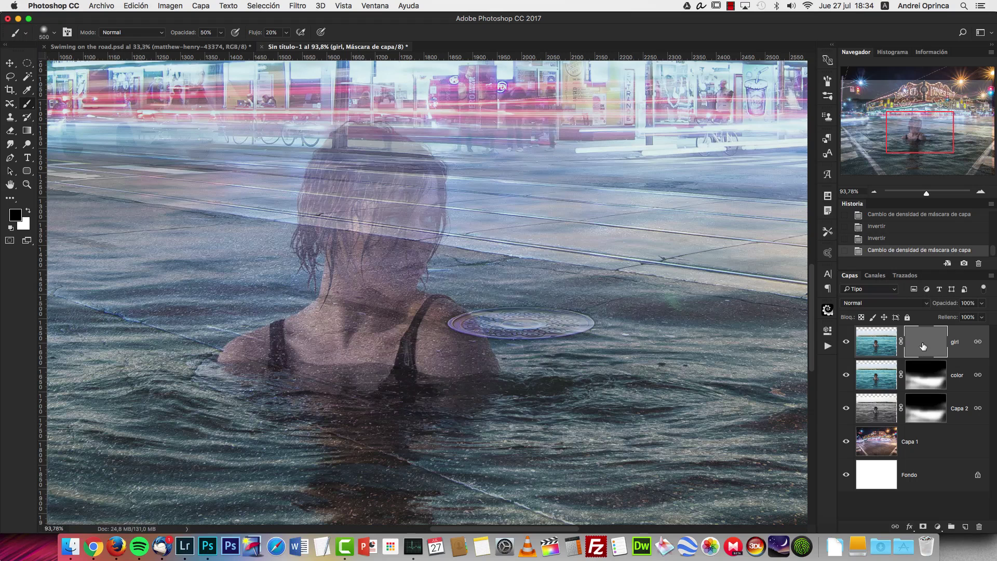
Paint white on the mask to reveal her hair, face, shoulders and nearby water, then restore density to 100%.
key("bracketleft")
key("bracketleft")
key("bracketleft")
key("bracketleft")
key("bracketleft")
key("x")
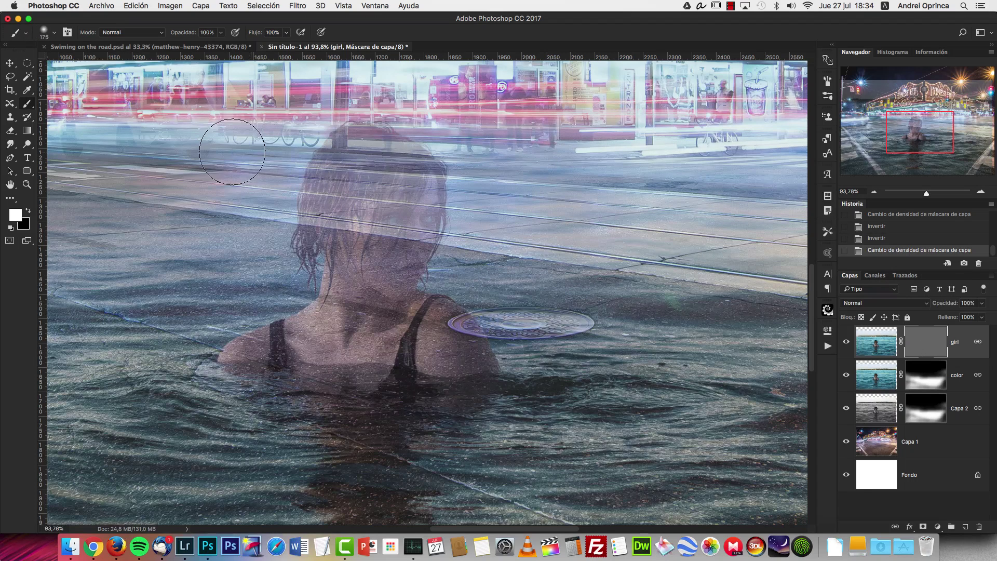
key("bracketleft")
key("bracketleft")
key("bracketleft")
left_click_drag(368, 155, 357, 240)
mouse_move(355, 277)
left_mouse_down()
mouse_move(384, 259)
mouse_move(349, 358)
mouse_move(363, 358)
mouse_move(369, 346)
mouse_move(328, 342)
mouse_move(230, 352)
mouse_move(478, 363)
mouse_move(348, 361)
mouse_move(408, 312)
mouse_move(426, 196)
mouse_move(436, 199)
mouse_move(413, 330)
mouse_move(459, 316)
mouse_move(474, 360)
left_mouse_up()
mouse_move(332, 283)
left_mouse_down()
mouse_move(334, 217)
mouse_move(309, 239)
mouse_move(319, 267)
mouse_move(308, 219)
mouse_move(351, 124)
mouse_move(410, 158)
mouse_move(426, 144)
mouse_move(436, 209)
mouse_move(368, 173)
mouse_move(360, 135)
mouse_move(415, 213)
mouse_move(398, 203)
left_mouse_up()
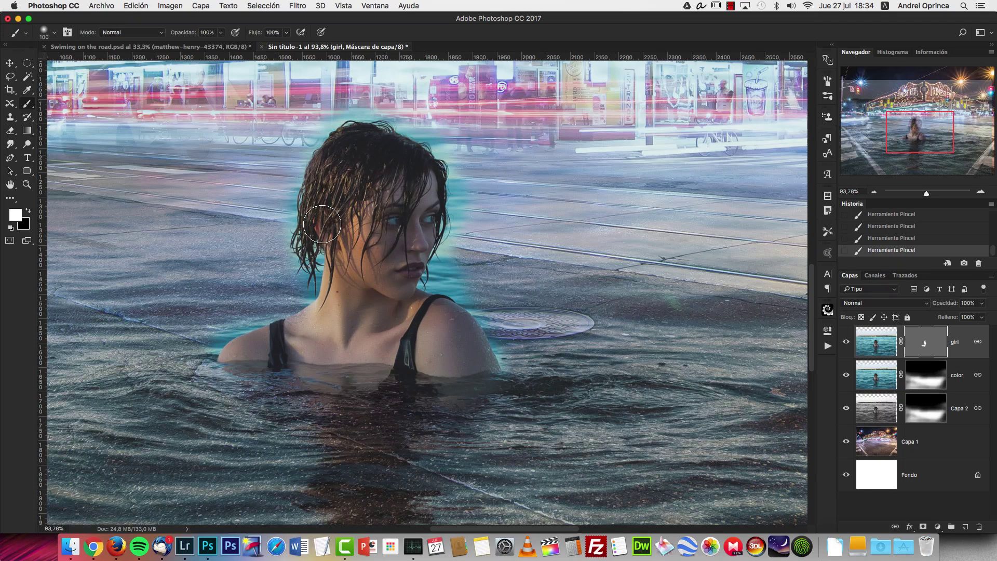
left_click_drag(237, 372, 496, 377)
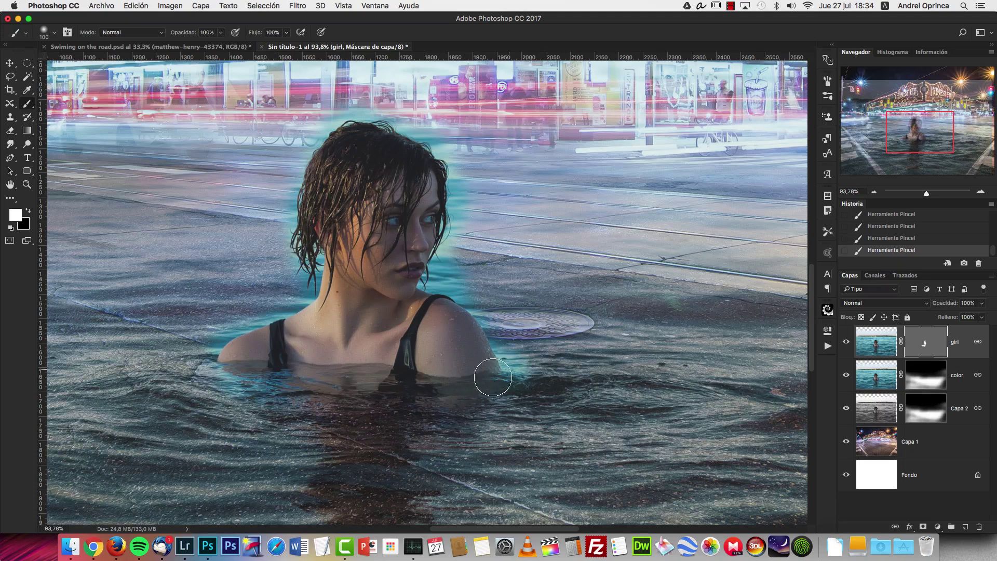
double_click(928, 338)
left_click_drag(760, 382, 813, 379)
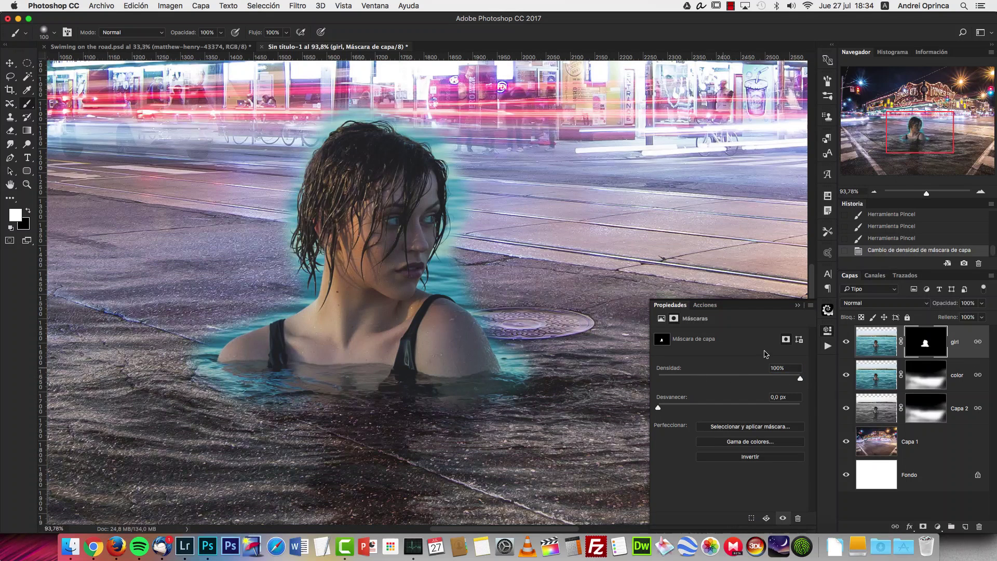
Quick-select the girl's head, face and shoulders.
left_click(799, 307)
scroll(544, 314, "down", 5)
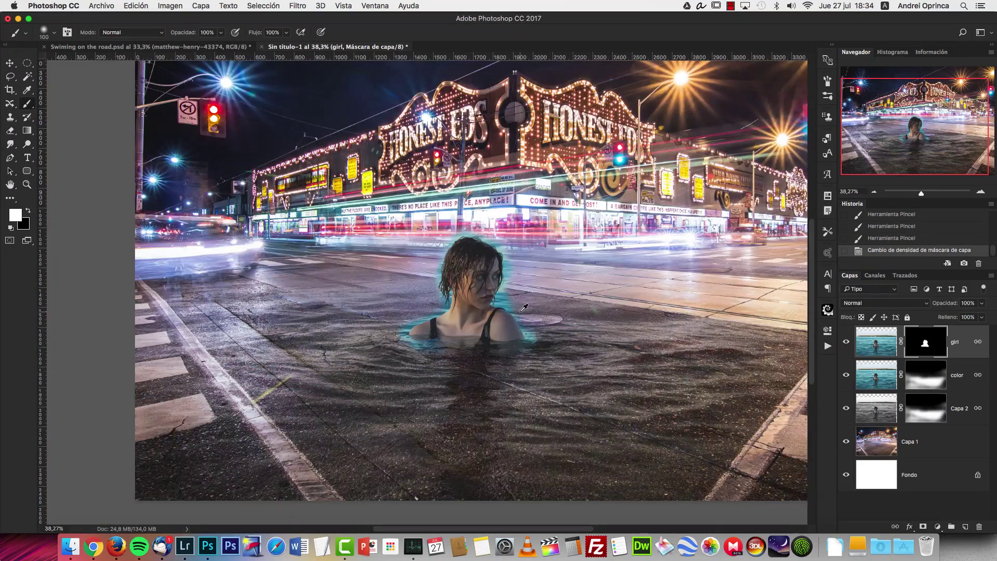
scroll(523, 309, "up", 5)
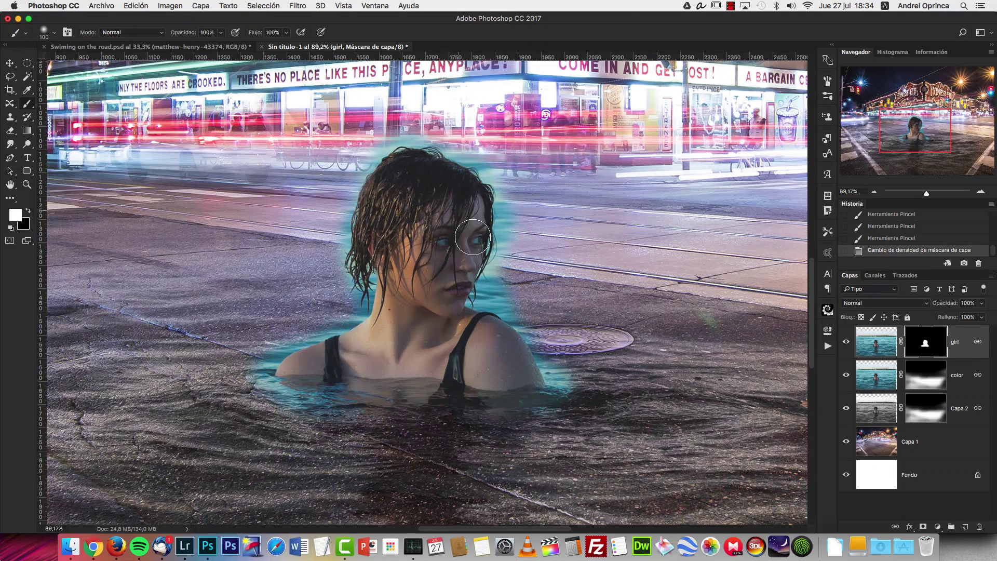
left_click(27, 76)
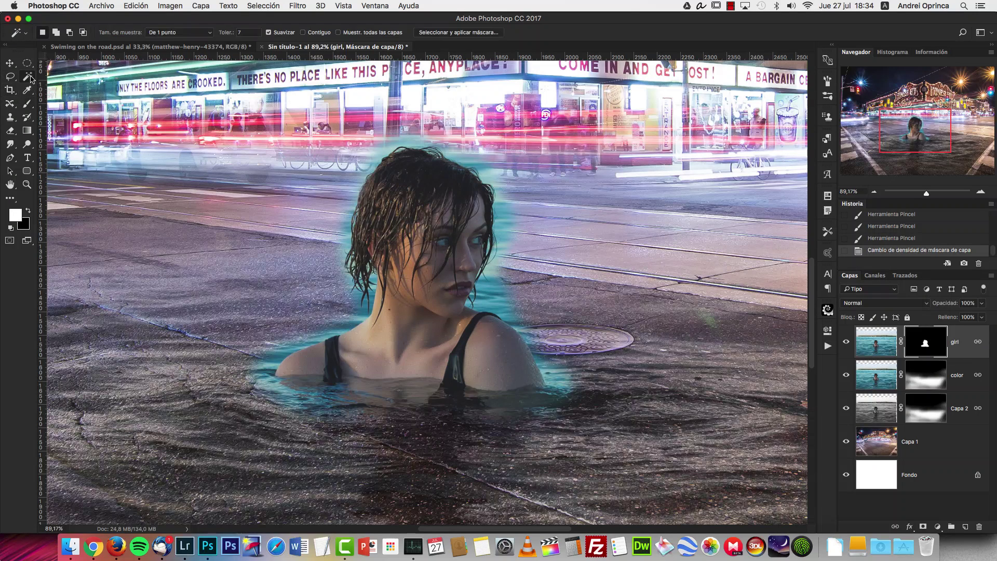
left_click(69, 75)
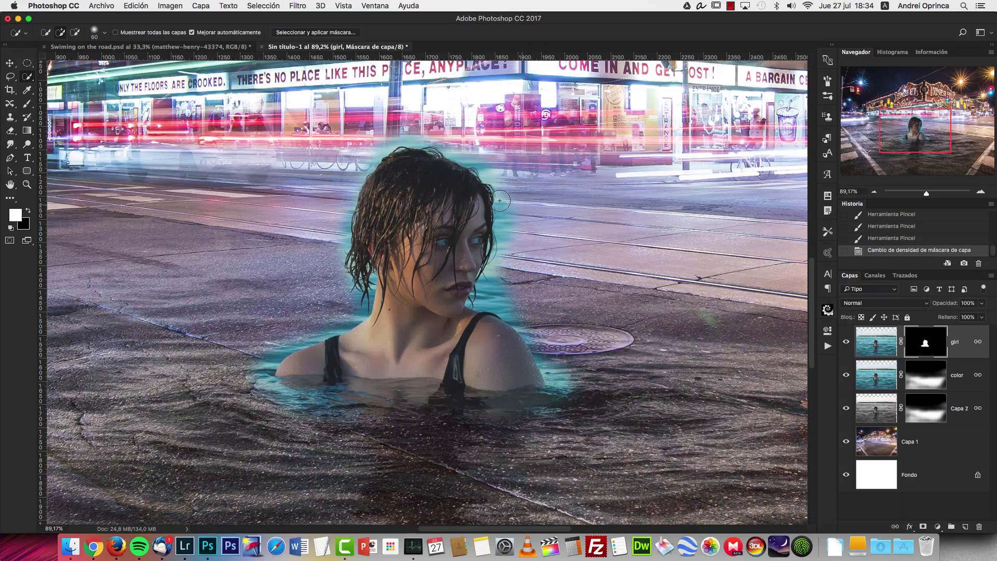
key("bracketleft")
key("bracketleft")
mouse_move(436, 193)
left_mouse_down()
mouse_move(428, 304)
mouse_move(409, 342)
mouse_move(303, 367)
mouse_move(506, 363)
left_mouse_up()
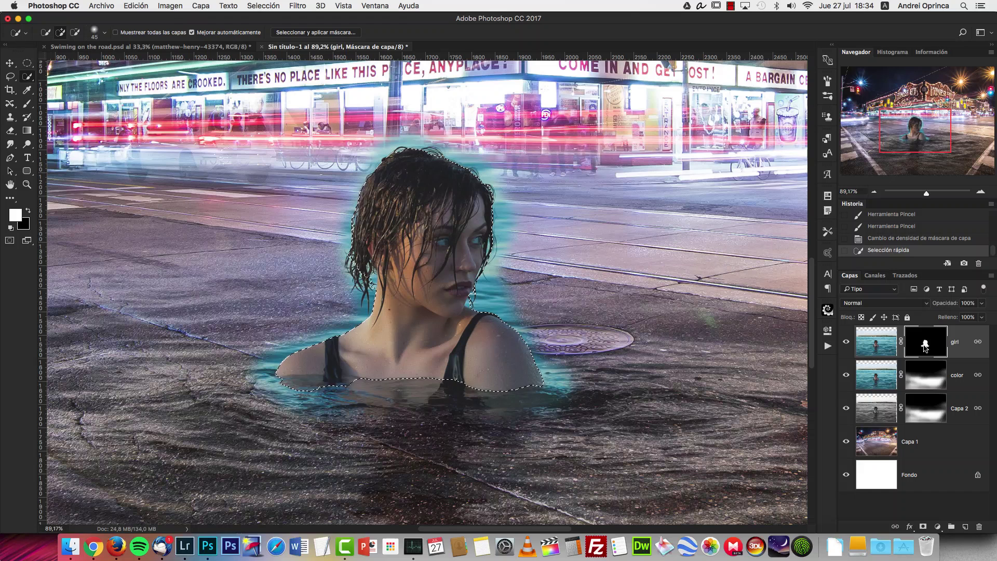
Fill the inverted selection with black on the girl's mask to remove the cyan halo.
key("super+i")
key("super+z")
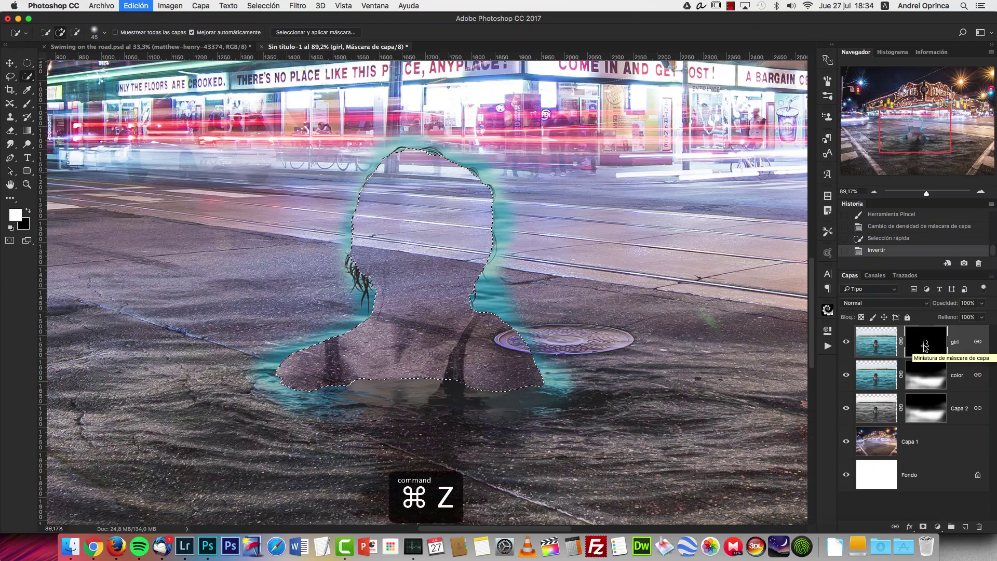
key("shift+super+i")
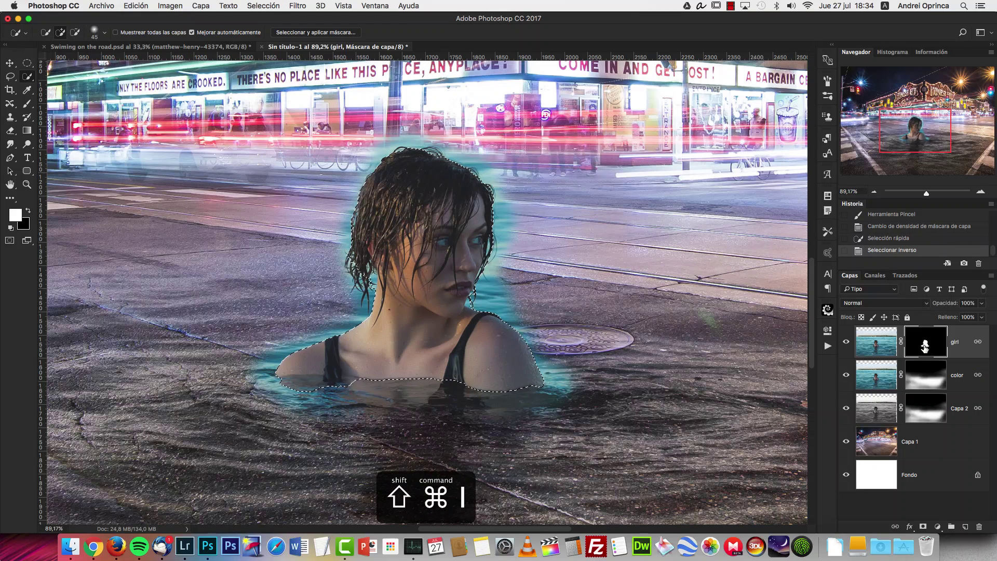
key("x")
key("alt+BackSpace")
key("super+d")
key("super+1")
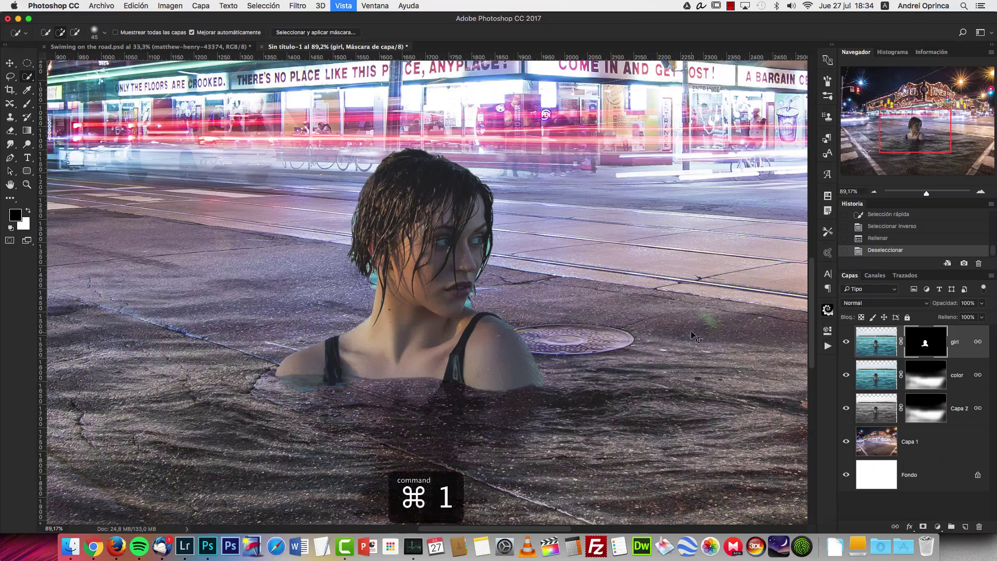
scroll(395, 295, "up", 5)
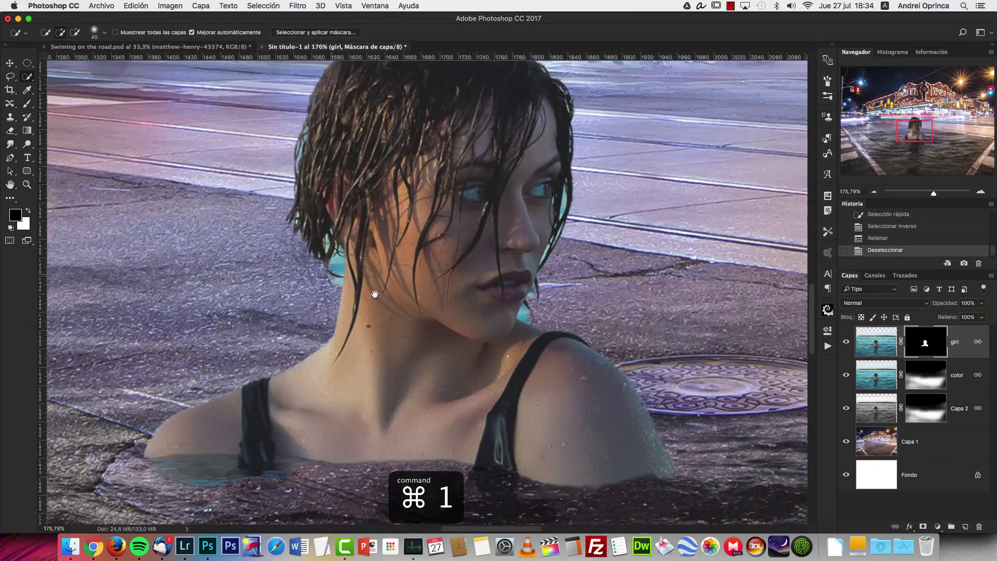
left_click_drag(375, 294, 396, 161)
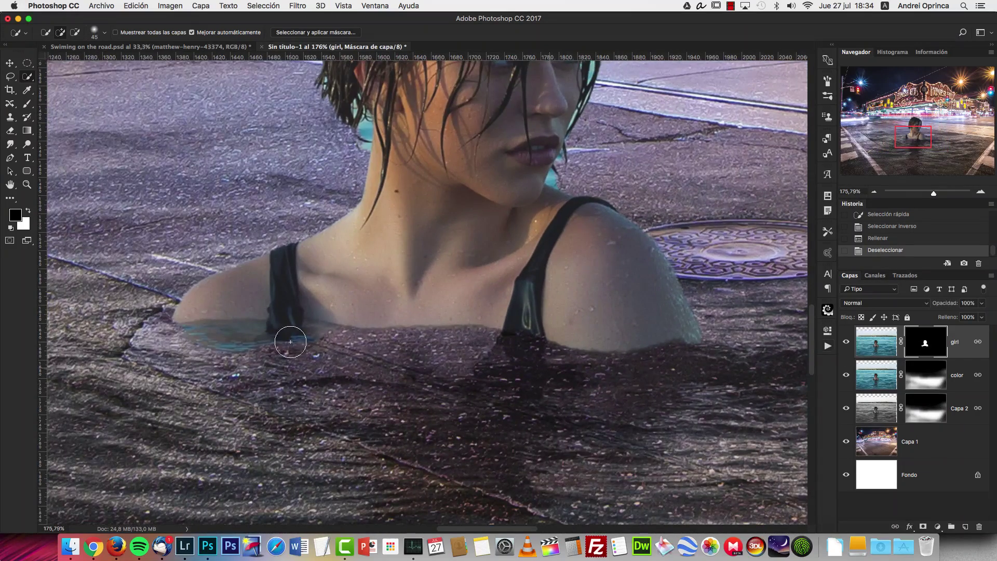
Mask out the cyan waterline left of the strap, and paint the lower strap faintly at 30% opacity.
key("b")
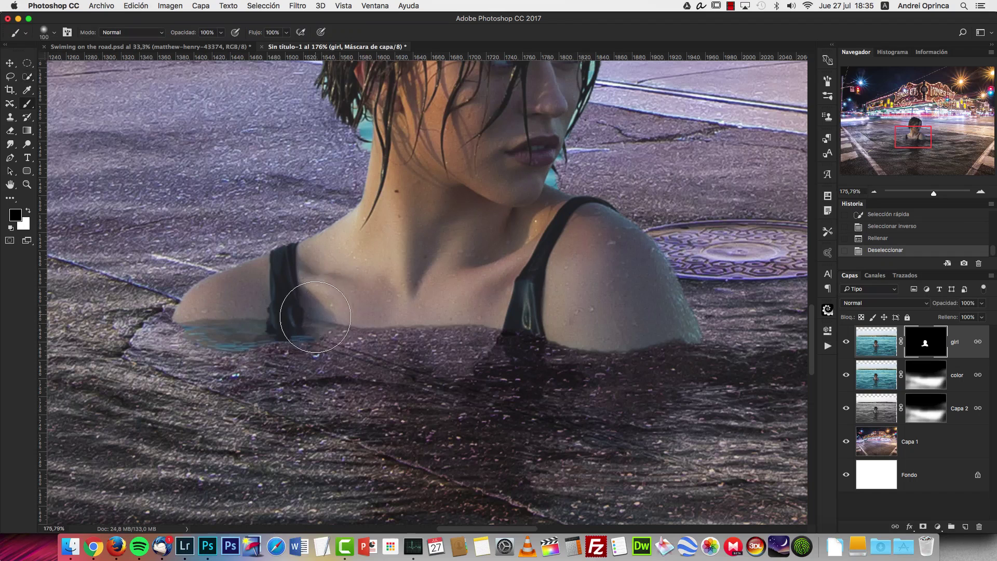
mouse_move(311, 334)
left_mouse_down()
mouse_move(270, 338)
mouse_move(272, 358)
mouse_move(315, 353)
mouse_move(197, 348)
left_mouse_up()
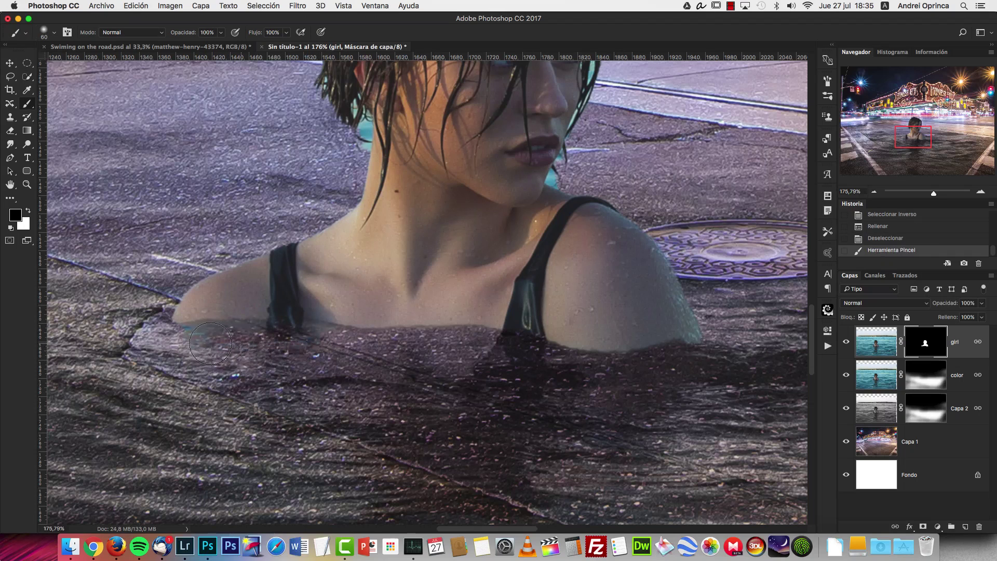
key("x")
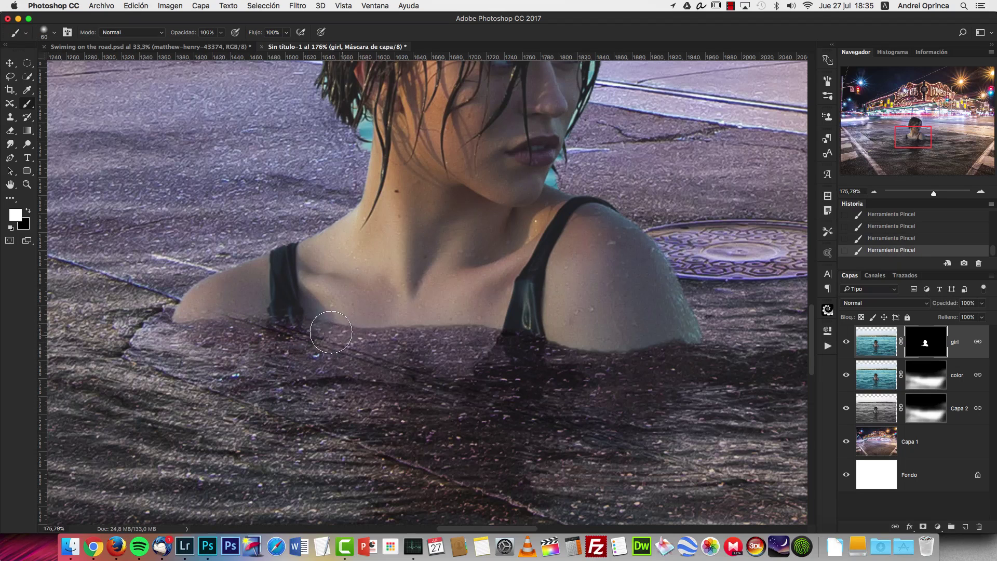
key("bracketleft")
key("bracketleft")
key("3")
key("bracketleft")
key("bracketleft")
left_click_drag(286, 319, 271, 336)
Hide the cyan water along the chin edge and between the chin and hair strand in black.
key("bracketright")
key("bracketright")
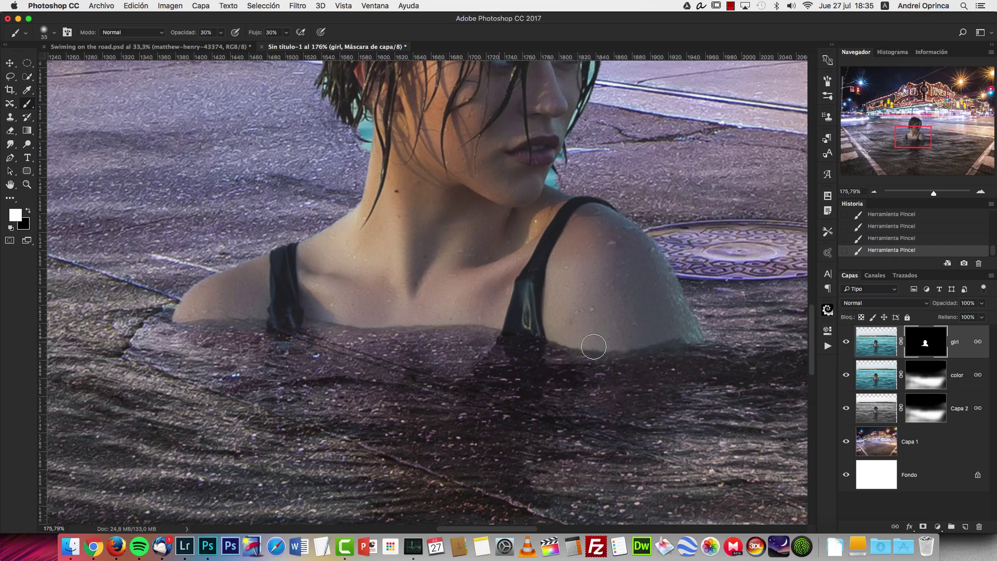
scroll(210, 319, "down", 2)
key("bracketright")
key("bracketright")
key("bracketright")
key("bracketright")
key("bracketright")
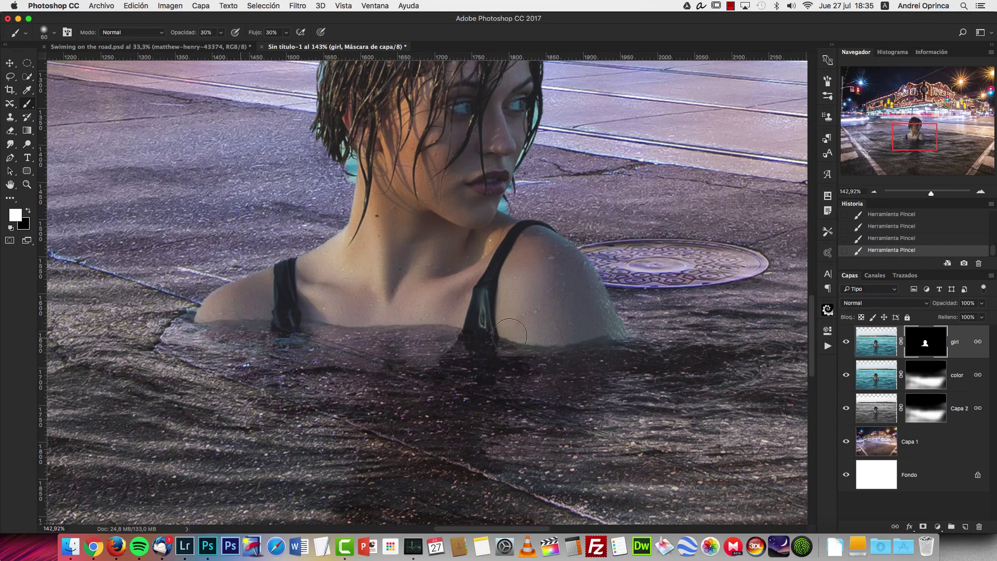
scroll(538, 188, "up", 6)
scroll(538, 188, "up", 4)
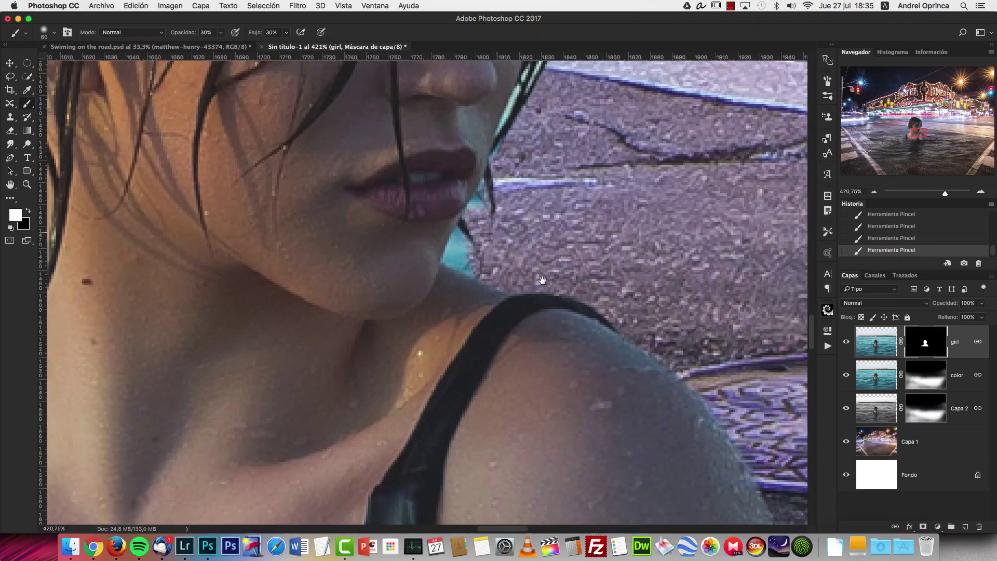
key("bracketleft")
key("bracketleft")
key("bracketleft")
key("bracketleft")
key("bracketleft")
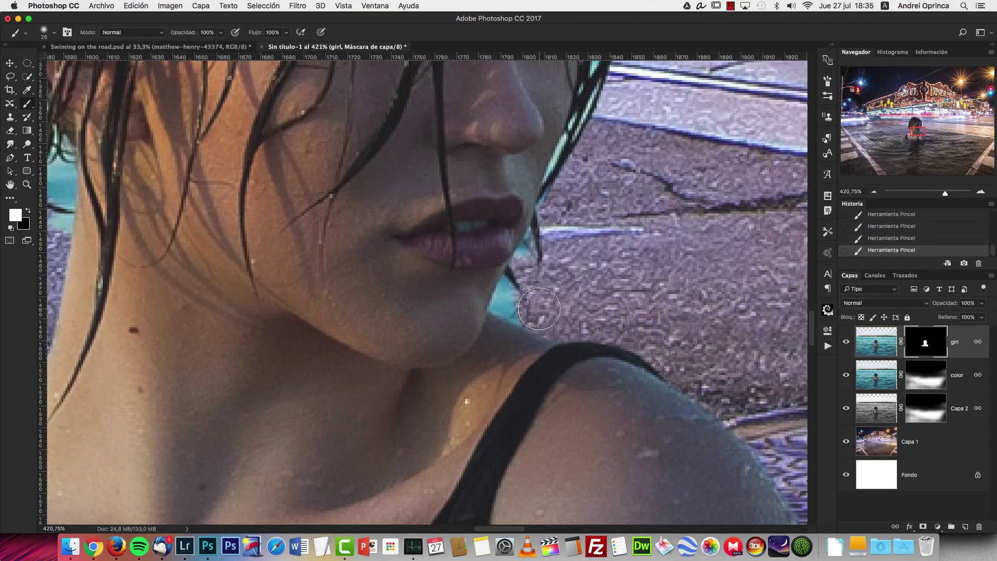
key("x")
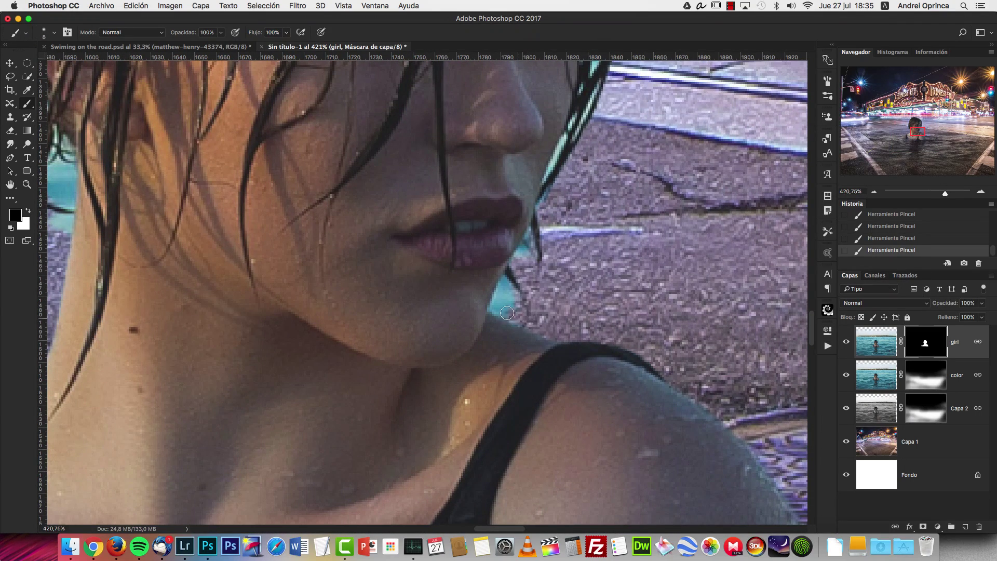
mouse_move(496, 307)
left_mouse_down()
mouse_move(502, 281)
mouse_move(512, 296)
mouse_move(497, 306)
left_mouse_up()
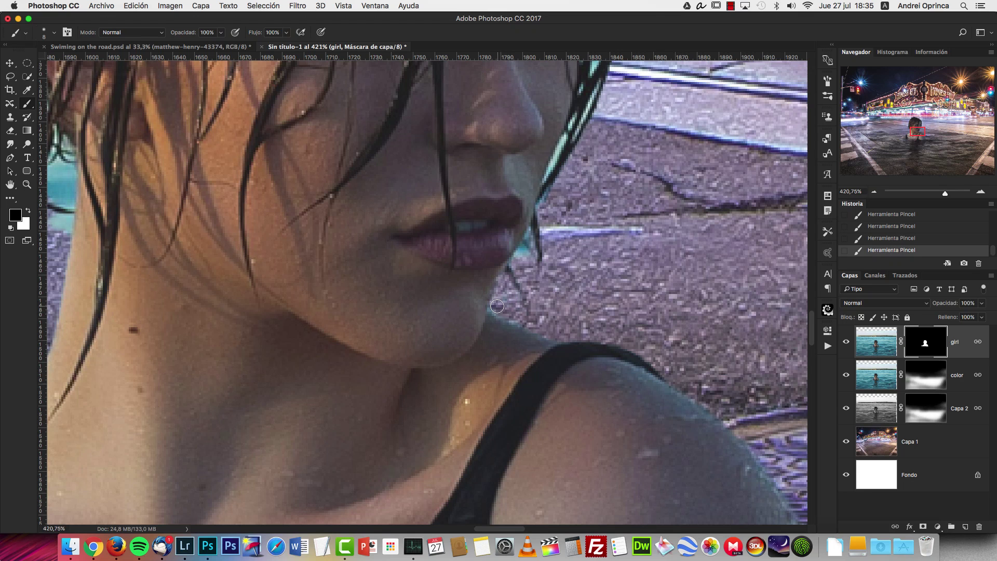
left_click_drag(525, 262, 522, 254)
Hide the cyan fringe and dark strands along the right hair edge from cheek to lips.
scroll(516, 266, "up", 5)
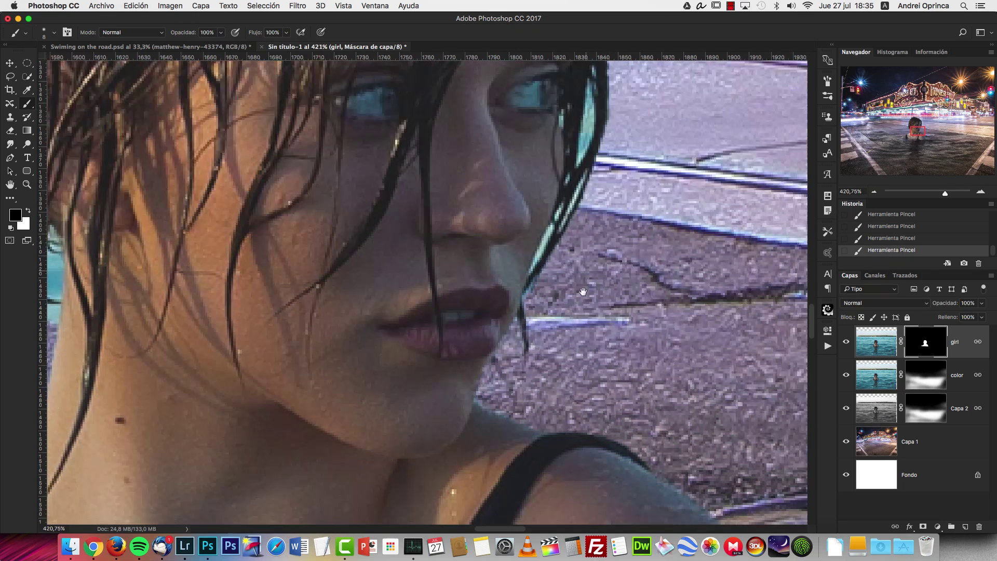
mouse_move(583, 83)
left_mouse_down()
mouse_move(589, 106)
mouse_move(567, 221)
left_mouse_up()
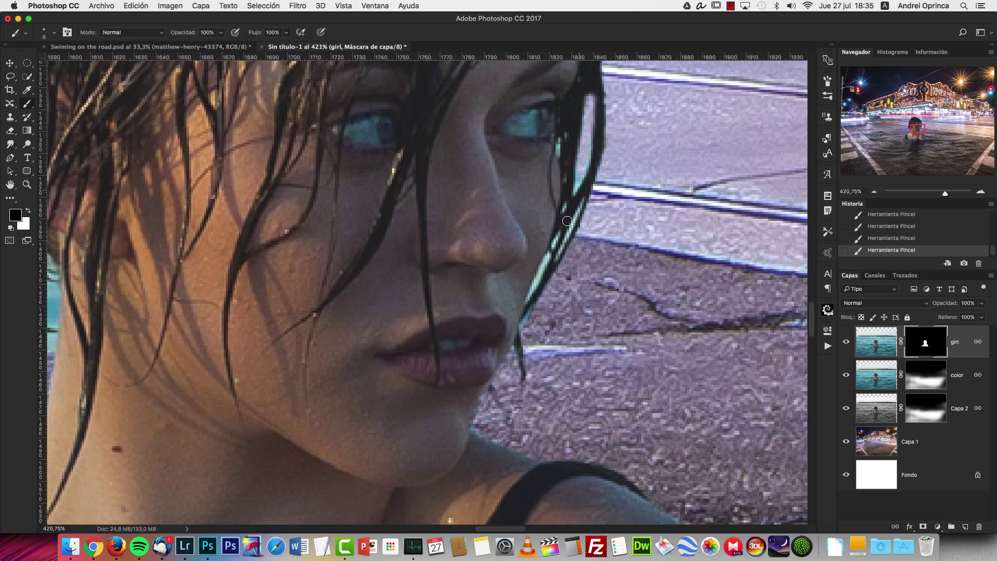
left_click_drag(548, 264, 531, 297)
left_click_drag(581, 214, 533, 313)
left_click_drag(585, 123, 565, 241)
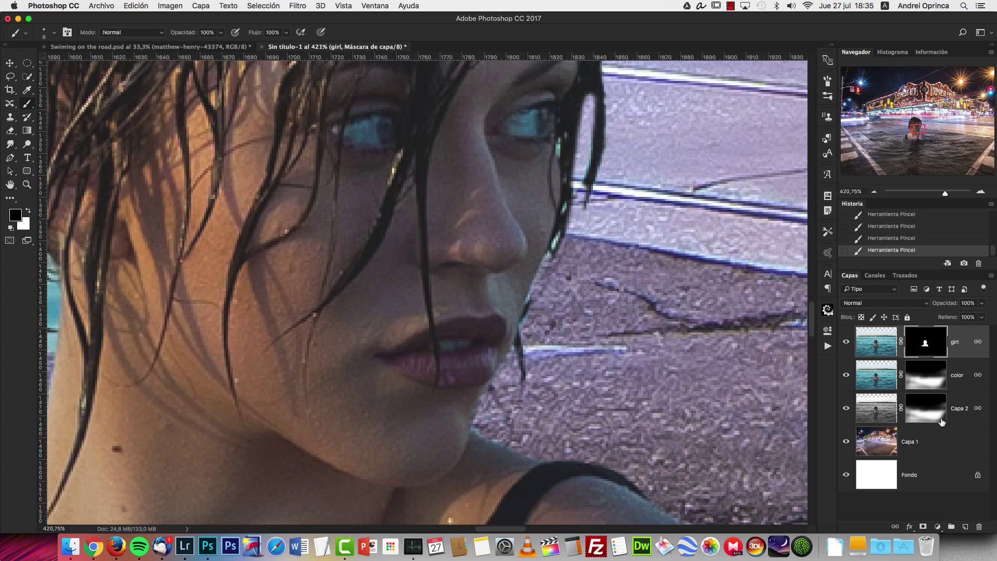
left_click(967, 415)
scroll(961, 414, "down", 5)
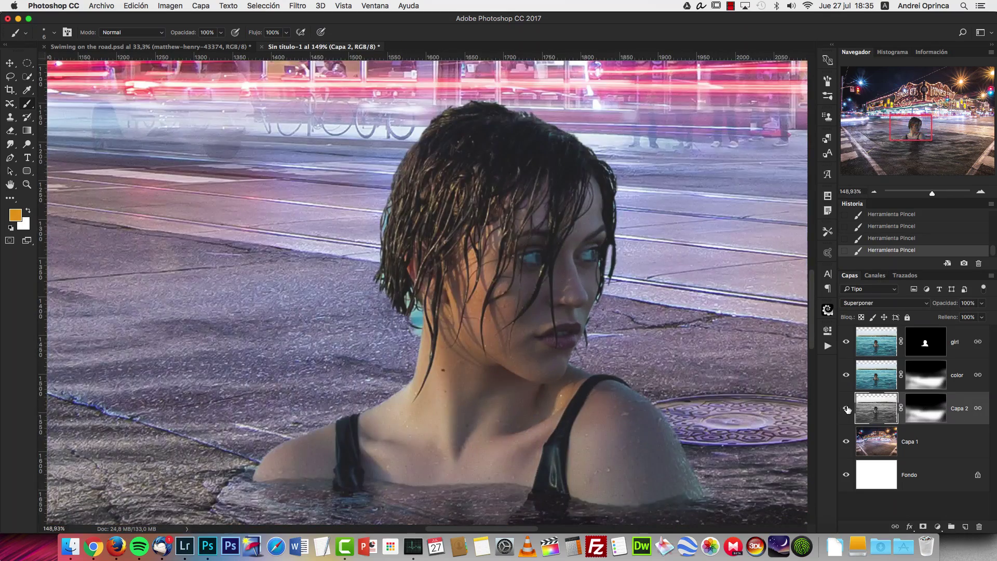
left_click(848, 409, "alt")
left_click(847, 410, "alt")
scroll(660, 359, "down", 4)
left_click_drag(660, 360, 604, 337)
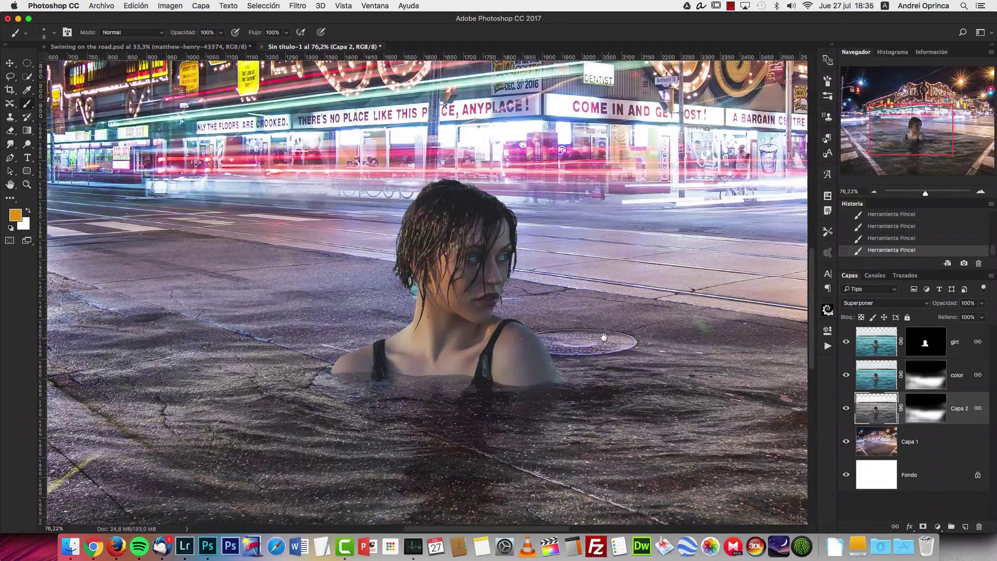
left_click(962, 387)
left_click_drag(966, 388, 966, 399)
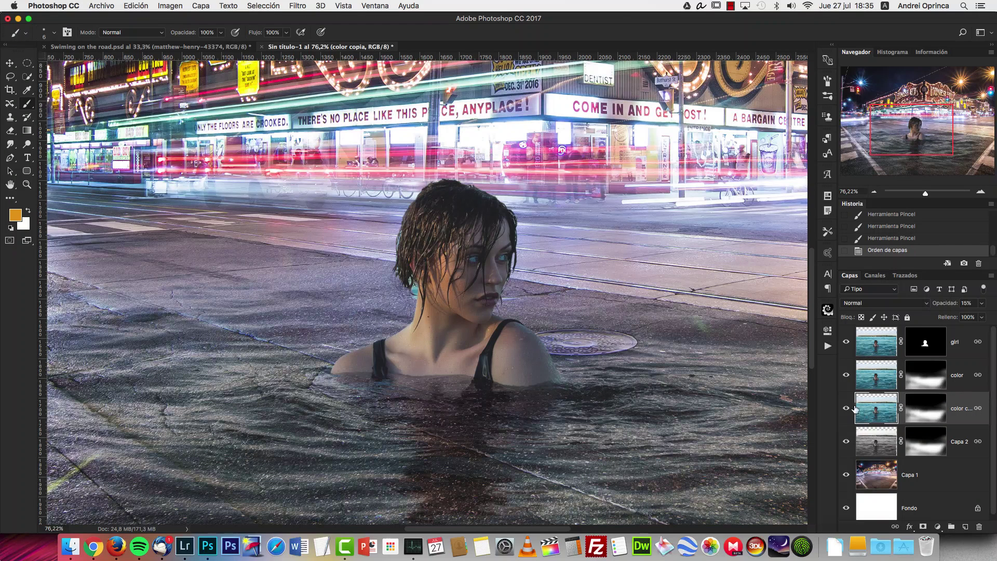
left_click(893, 301)
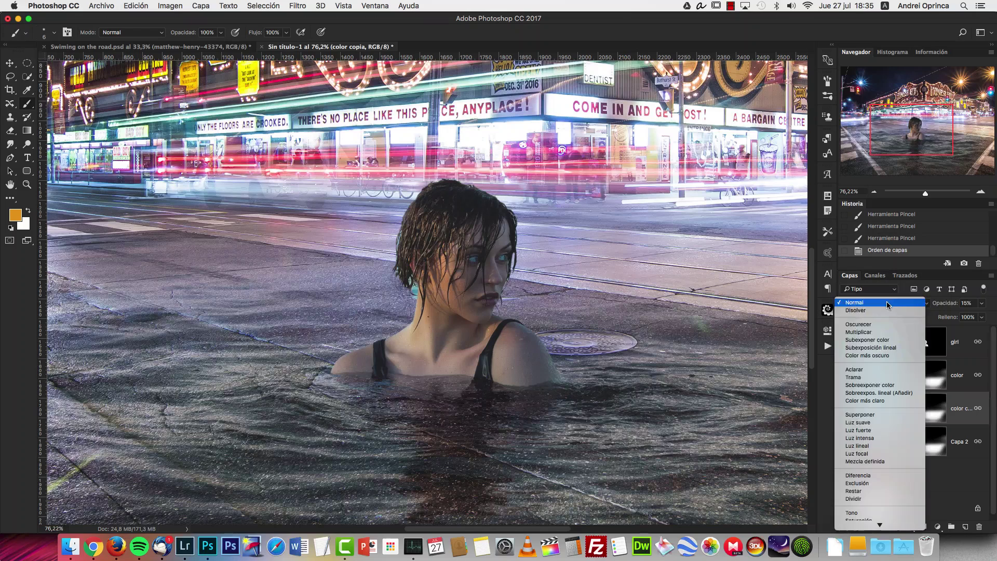
left_click(865, 336)
left_click(933, 409, "shift")
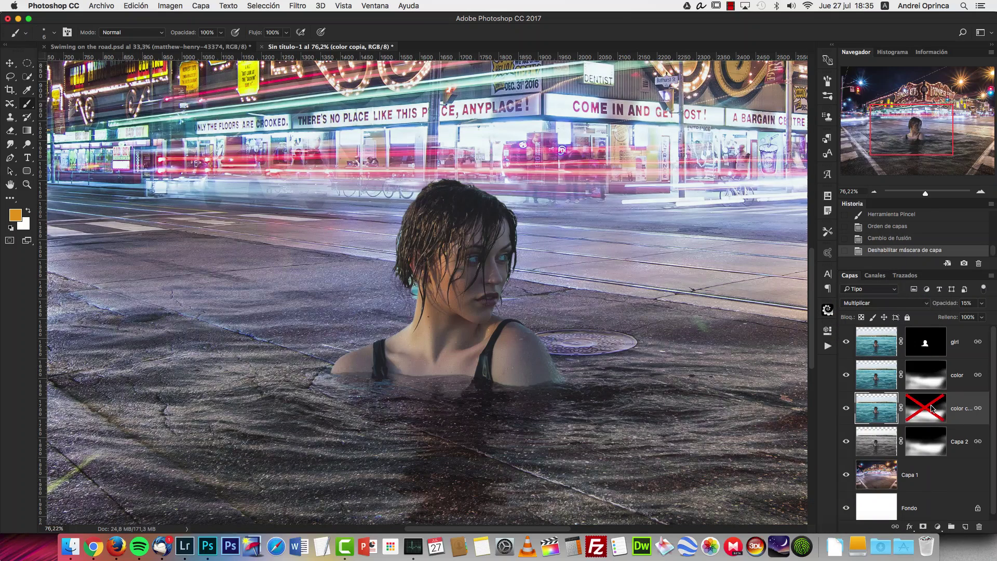
left_click_drag(982, 304, 977, 318)
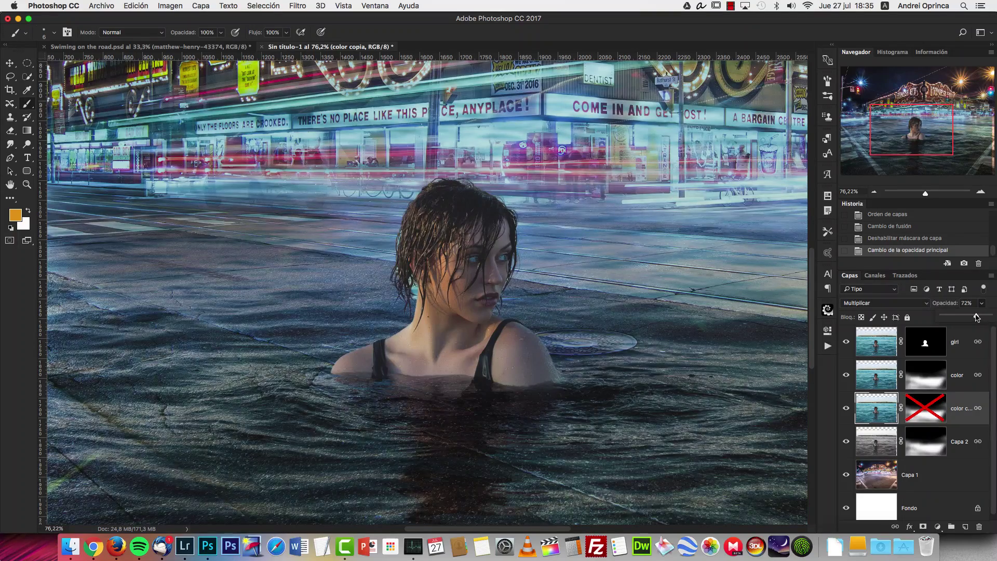
left_click_drag(975, 416, 979, 526)
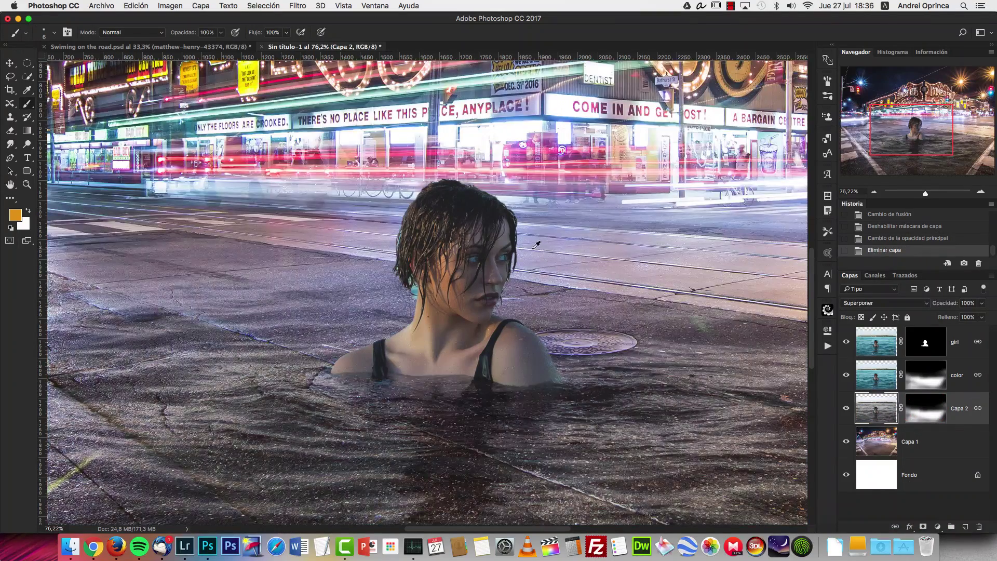
Select the girl mask and paint beside the right eye and along the hair edge.
scroll(491, 243, "up", 5)
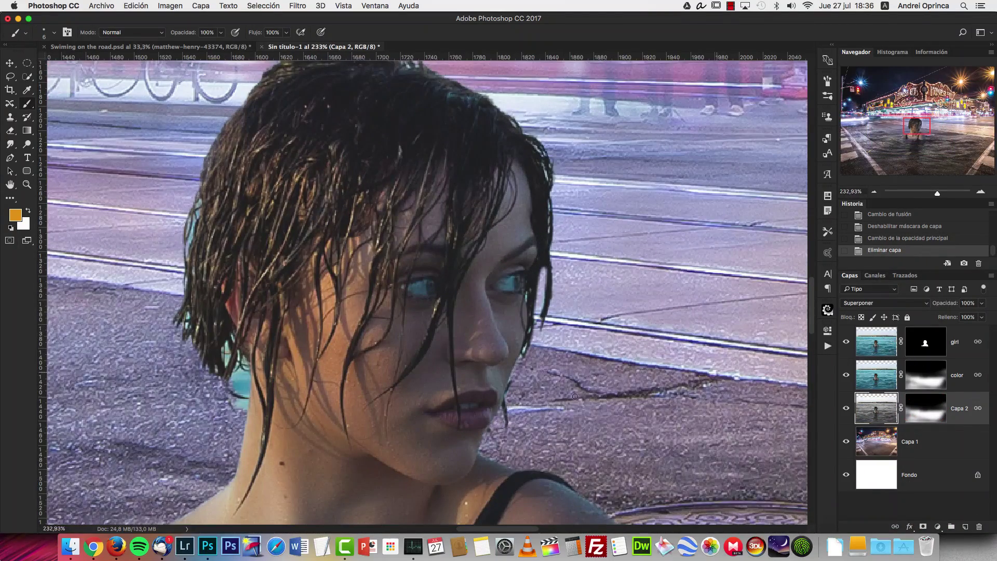
scroll(575, 397, "down", 3)
scroll(575, 396, "left", 2)
left_click(926, 342)
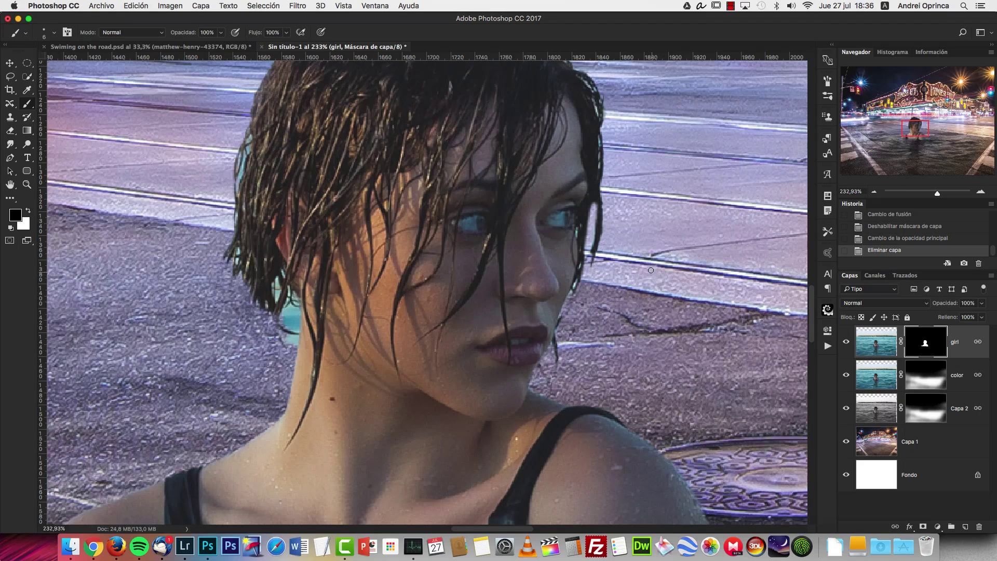
key("bracketright")
mouse_move(592, 265)
left_mouse_down()
mouse_move(605, 177)
mouse_move(624, 144)
mouse_move(618, 171)
left_mouse_up()
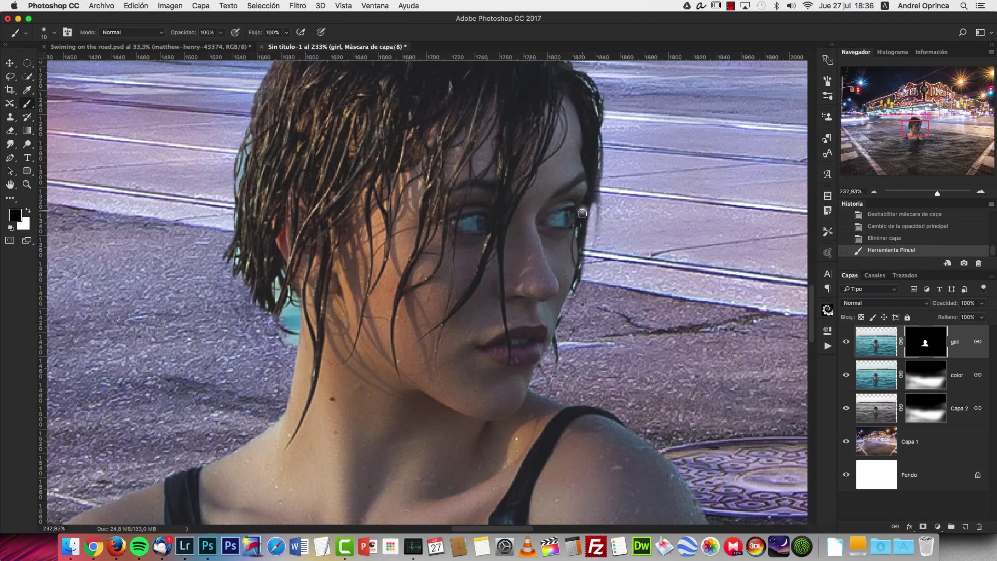
left_click_drag(583, 212, 581, 252)
Restore the hair edge along the right cheek by painting white on the mask.
key("x")
key("bracketright")
mouse_move(586, 186)
left_mouse_down()
mouse_move(577, 244)
mouse_move(577, 210)
left_mouse_up()
left_click_drag(569, 265, 571, 312)
Hide the teal fringe beside the neck by painting black.
key("x")
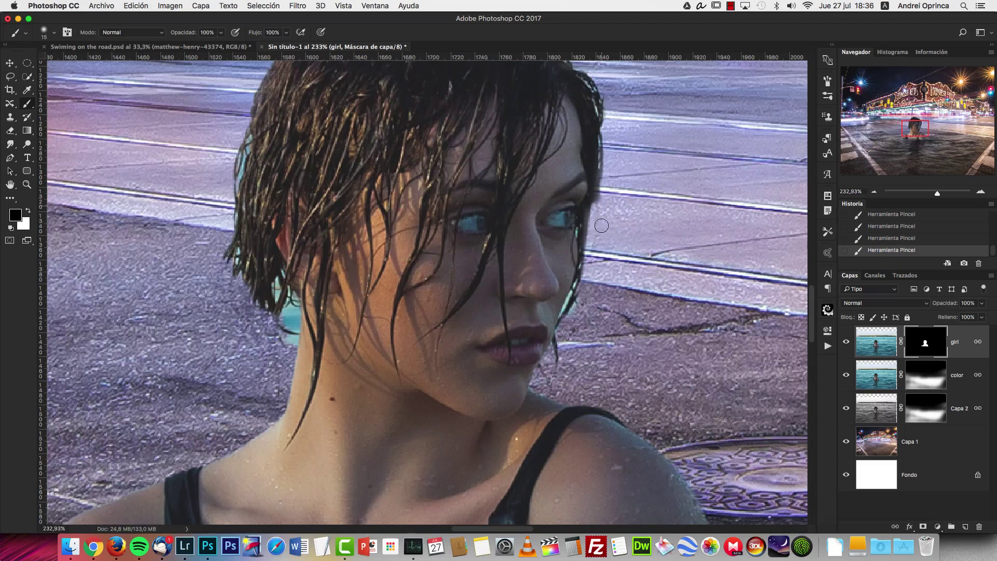
key("x")
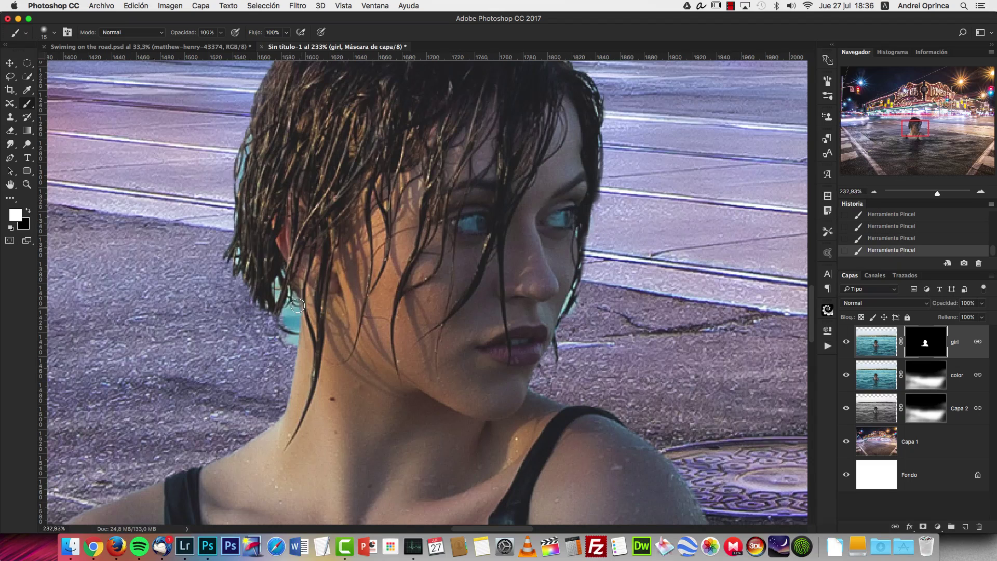
key("x")
mouse_move(287, 339)
left_mouse_down()
mouse_move(291, 312)
mouse_move(287, 344)
mouse_move(279, 292)
mouse_move(288, 310)
left_mouse_up()
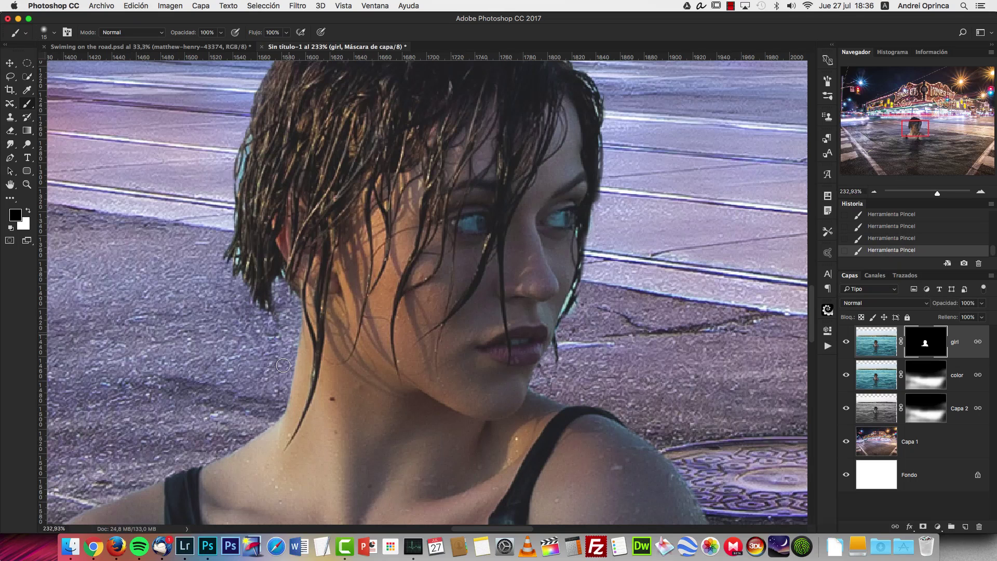
scroll(283, 365, "down", 5)
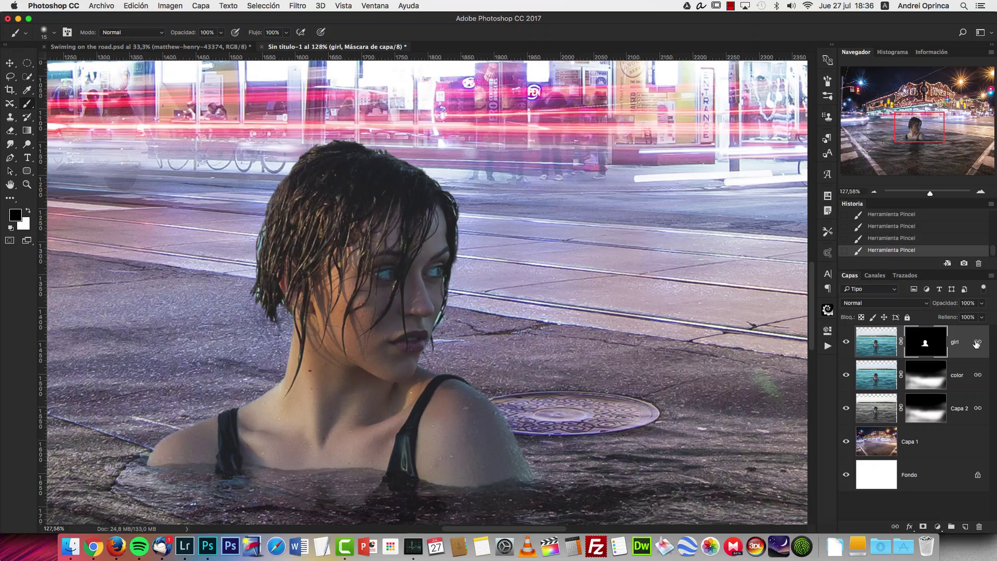
Duplicate the girl layer as girl copia and set its blend mode to Multiplicar.
left_click_drag(961, 352, 960, 355)
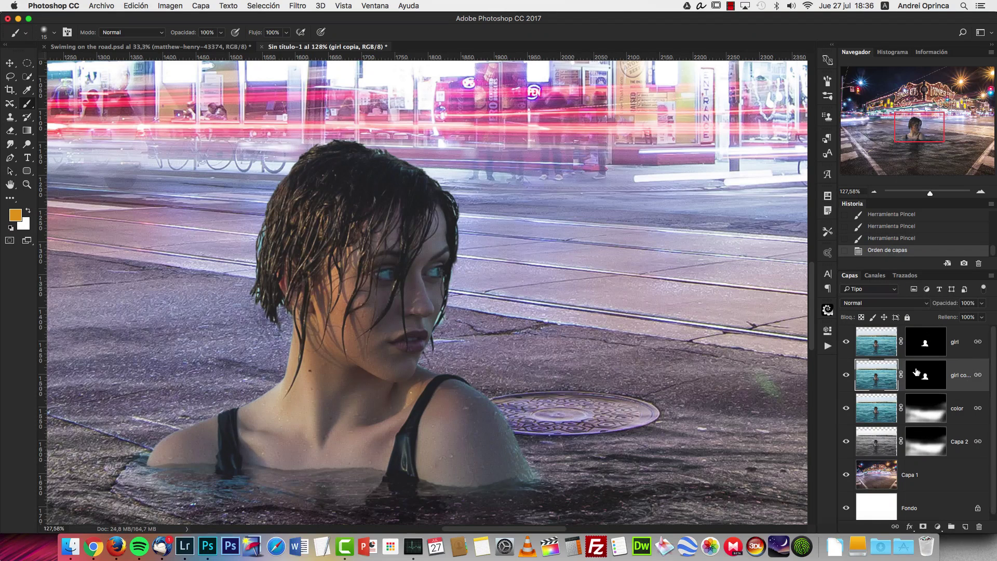
left_click(862, 303)
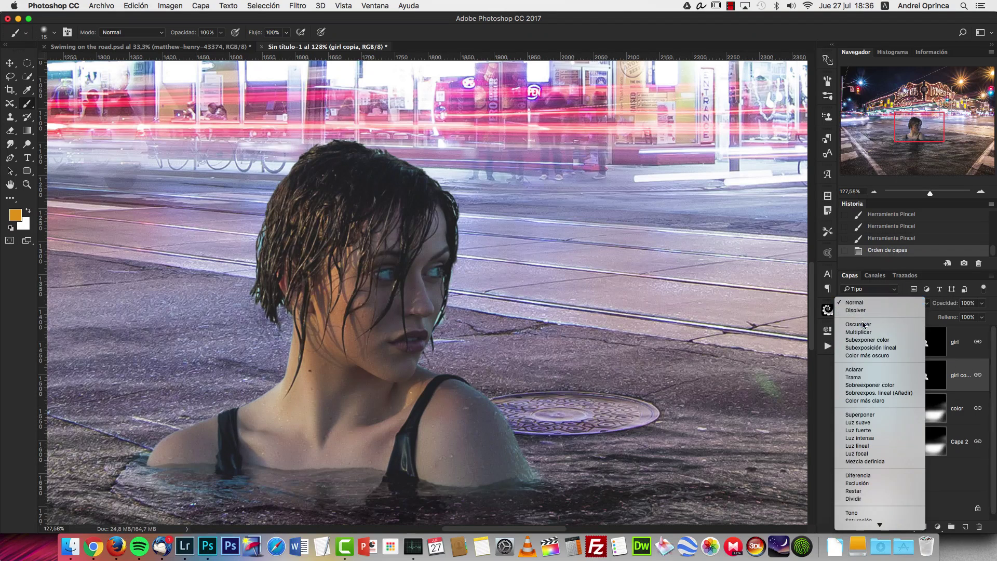
left_click(862, 334)
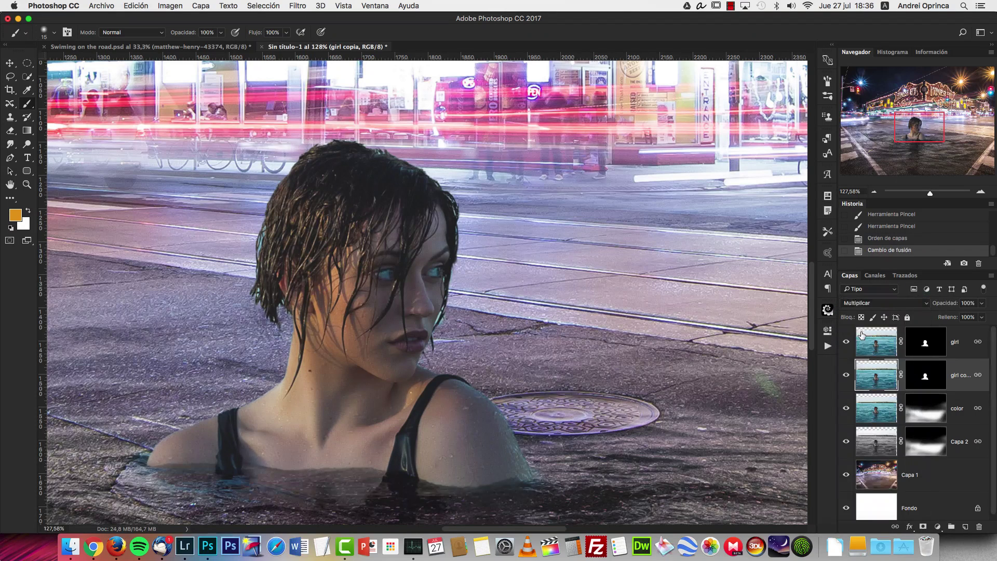
left_click(926, 375)
Paint white on the girl copia mask to reveal the jaw edge and lower-left hair strands.
scroll(408, 296, "up", 3)
key("v")
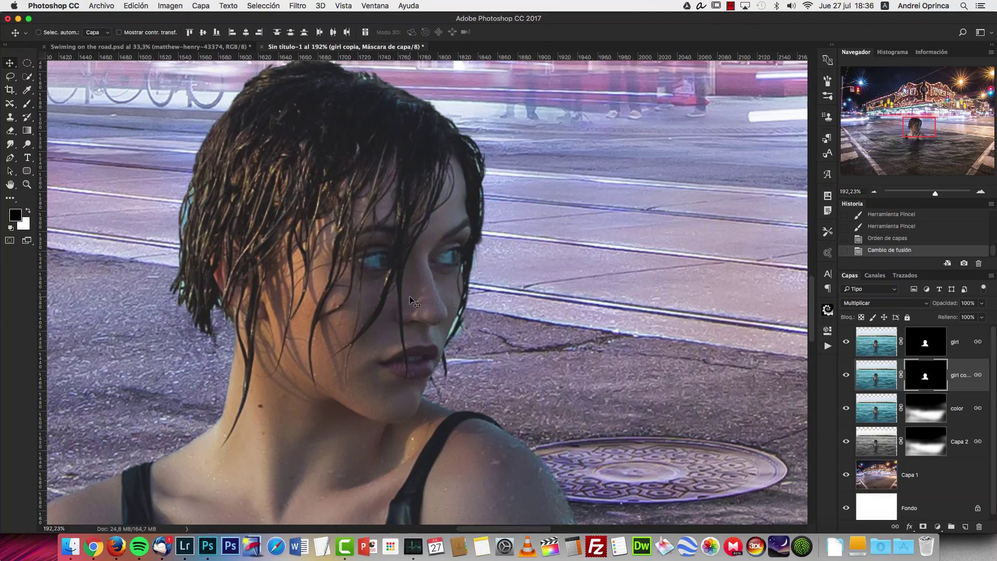
key("b")
key("x")
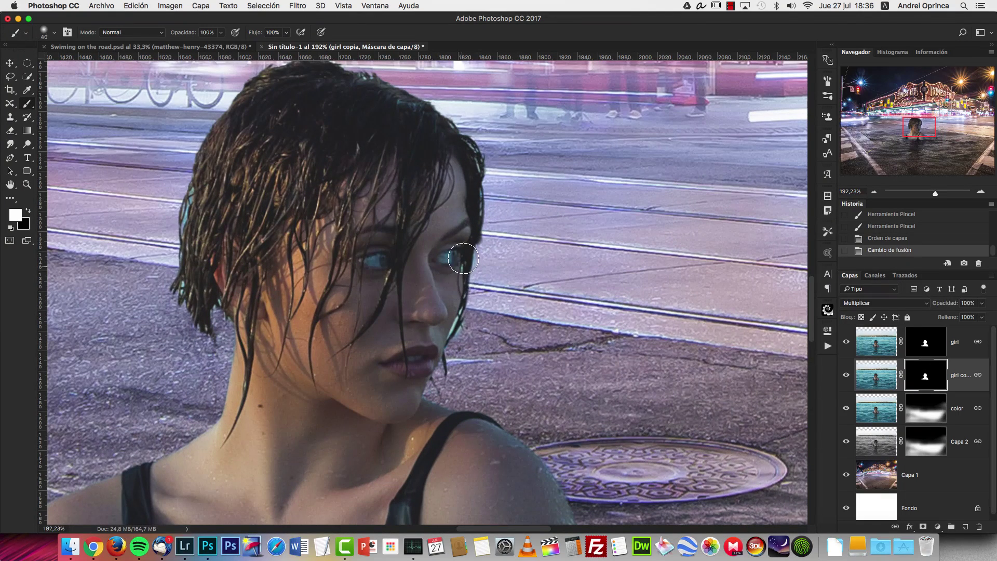
mouse_move(474, 239)
left_mouse_down()
mouse_move(468, 314)
mouse_move(424, 392)
left_mouse_up()
mouse_move(214, 321)
left_mouse_down()
mouse_move(200, 365)
mouse_move(191, 318)
left_mouse_up()
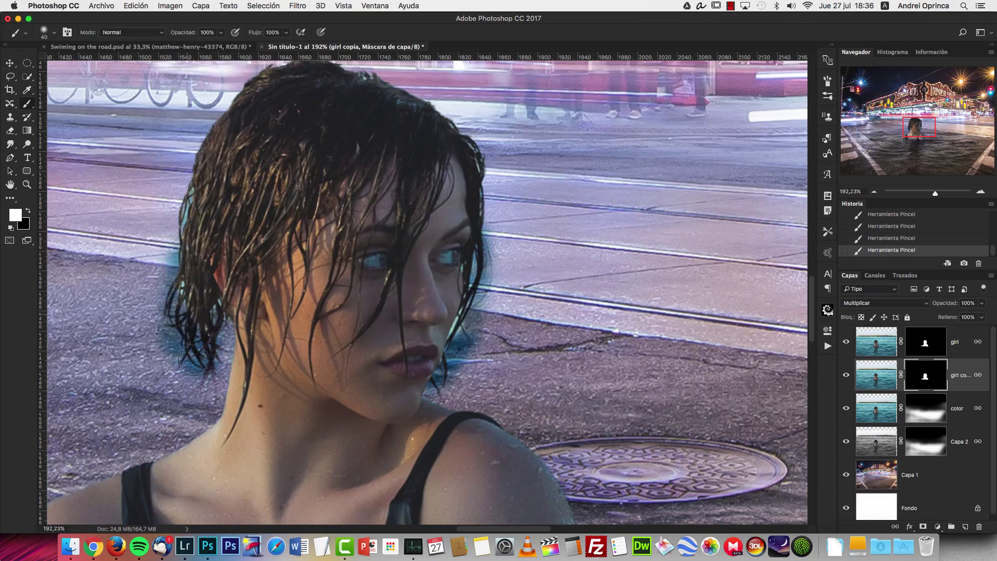
mouse_move(194, 359)
left_mouse_down()
mouse_move(226, 343)
mouse_move(233, 313)
left_mouse_up()
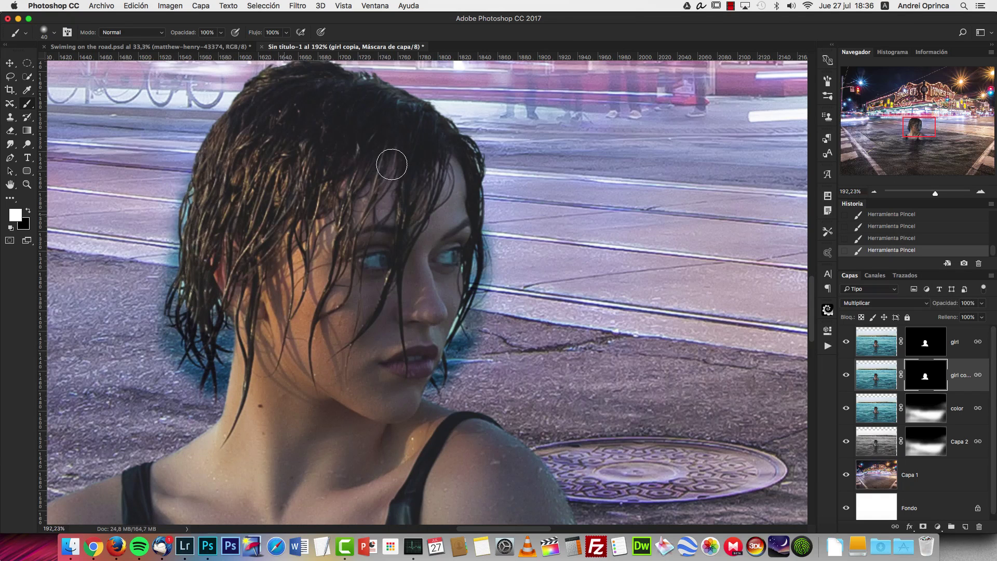
Reveal the hair edge at the top left of the head with a smaller brush.
scroll(392, 164, "up", 3)
key("bracketleft")
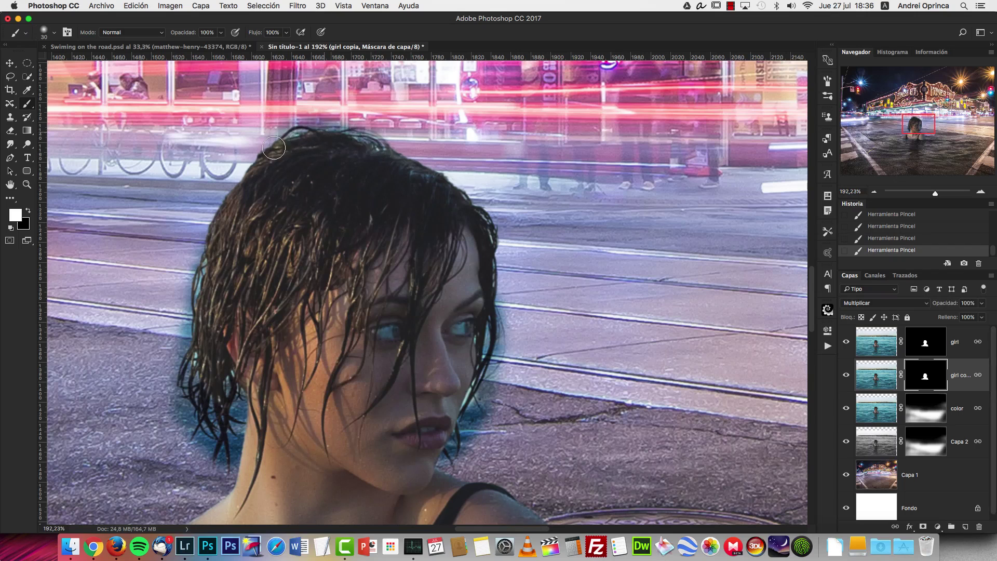
left_click_drag(273, 148, 230, 208)
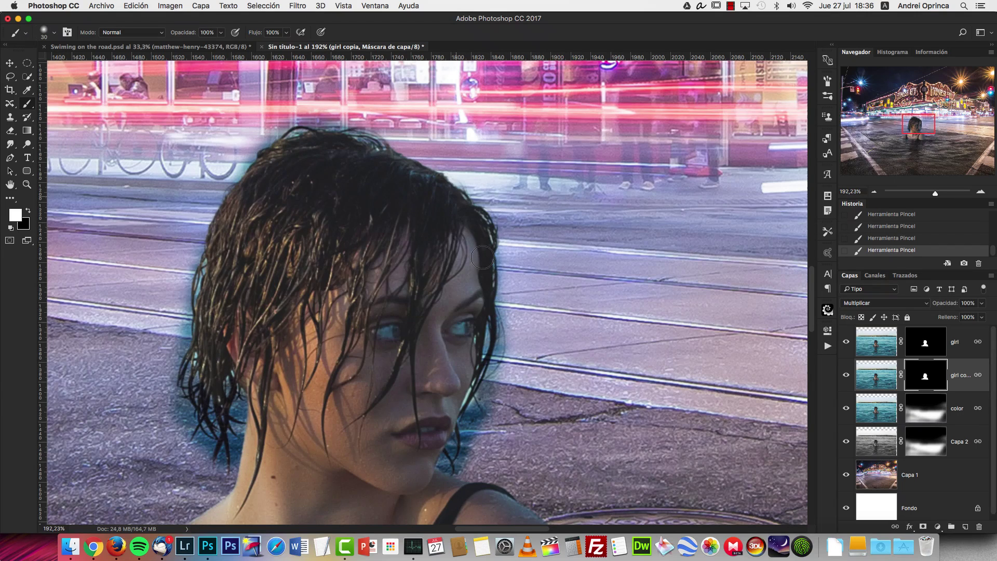
scroll(483, 258, "down", 5)
scroll(482, 312, "up", 6)
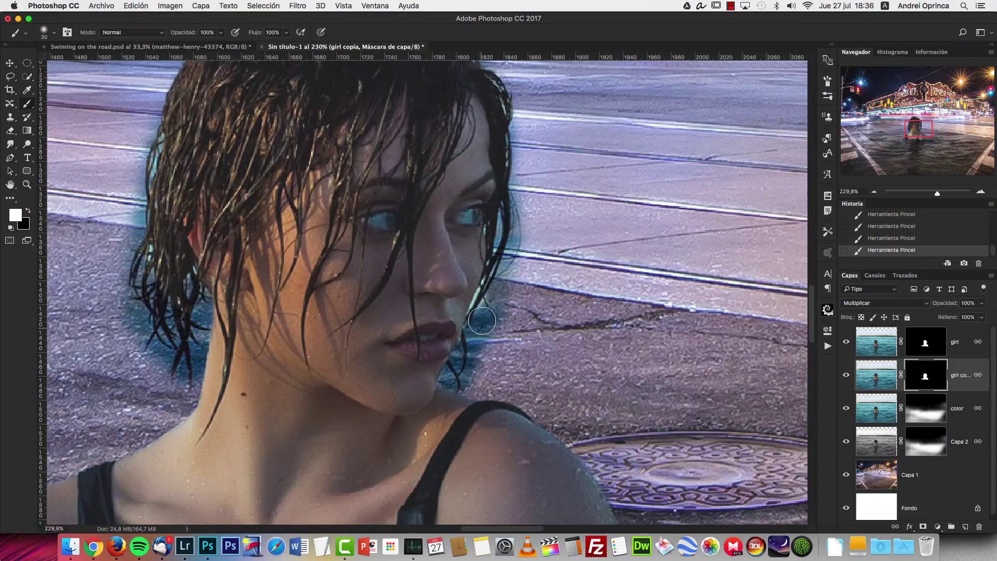
left_click(885, 380)
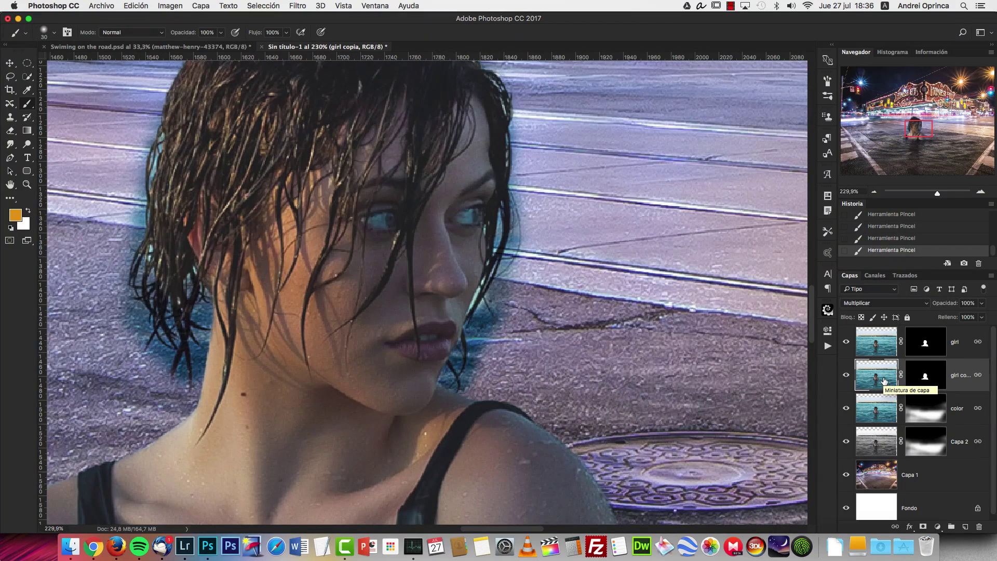
Desaturate girl copia and apply Levels with output black 69 and input white 178.
key("shift+super+u")
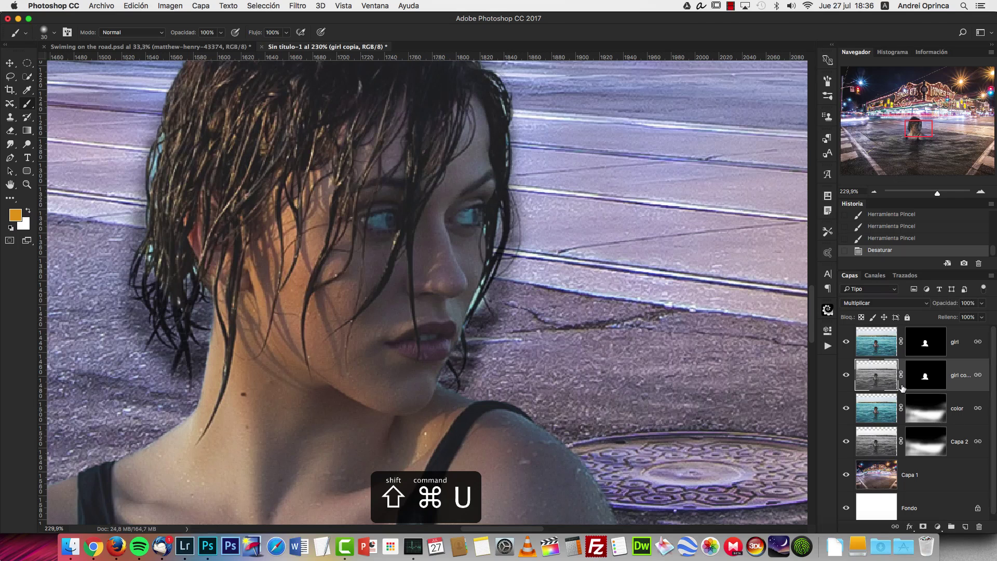
key("super+l")
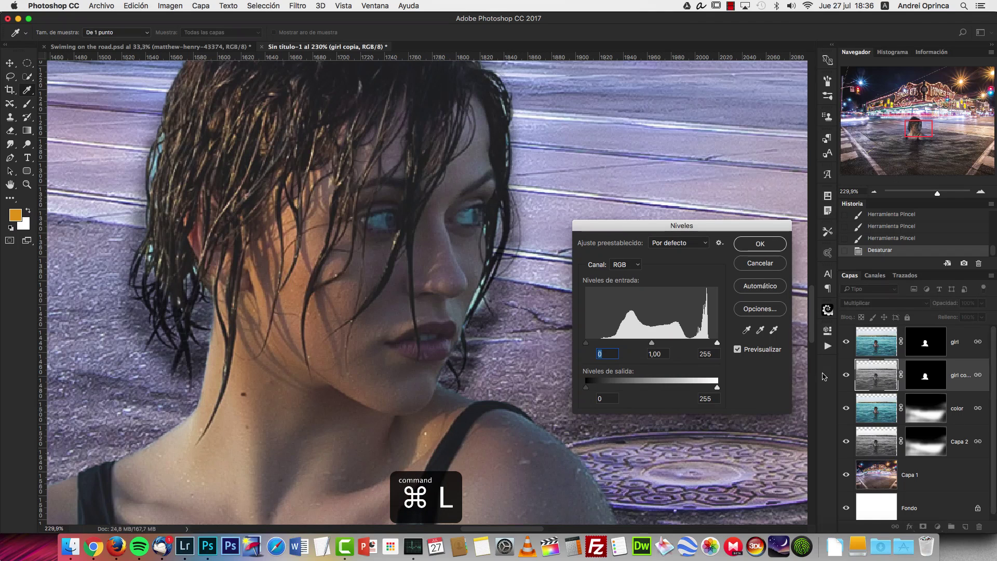
left_click_drag(587, 388, 623, 389)
left_click_drag(652, 343, 623, 344)
left_click_drag(717, 342, 678, 343)
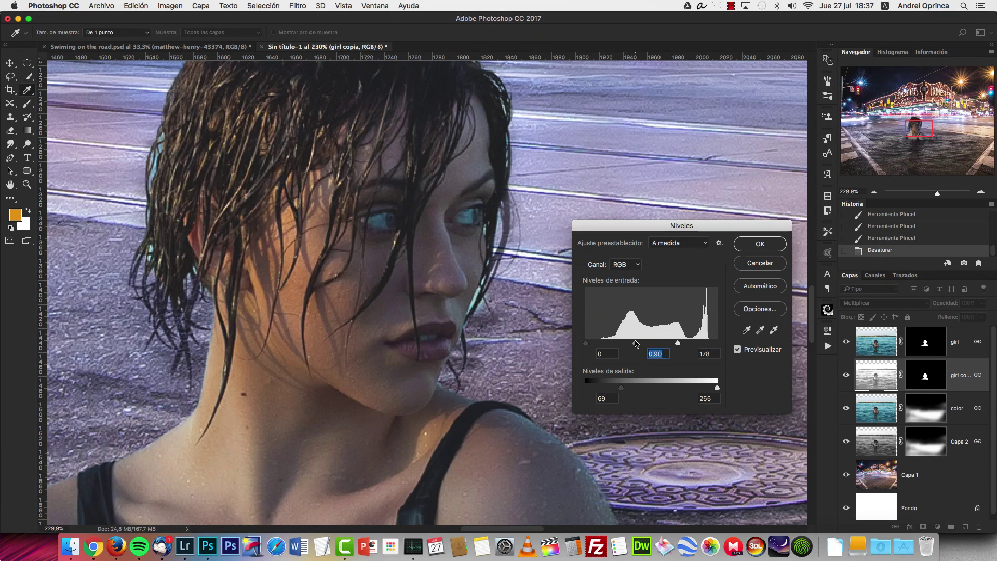
left_click(760, 243)
left_click(923, 375)
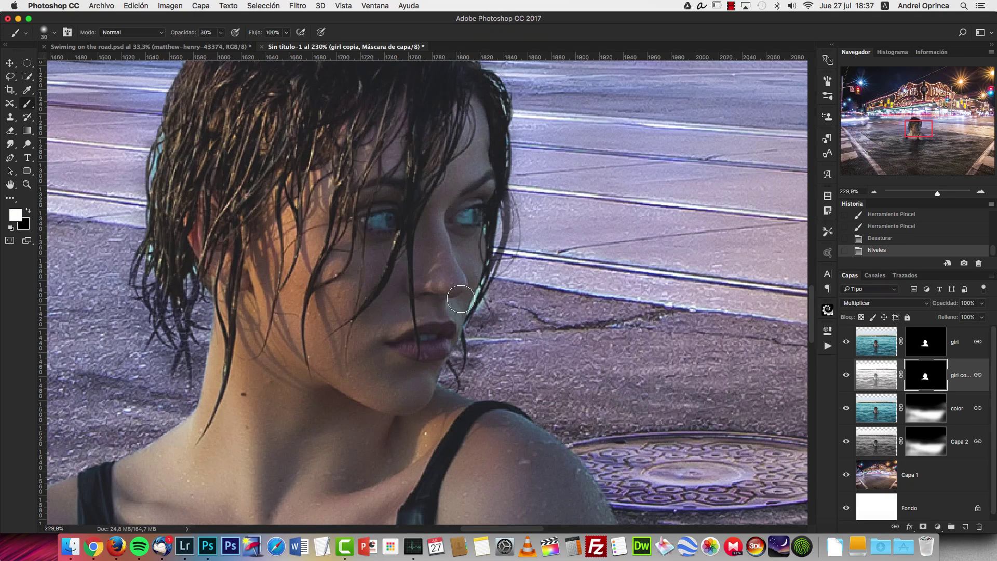
Hide stray edge areas on the girl copia mask with a size-20 black brush.
key("x")
key("bracketleft")
left_click(483, 326)
left_click(468, 379)
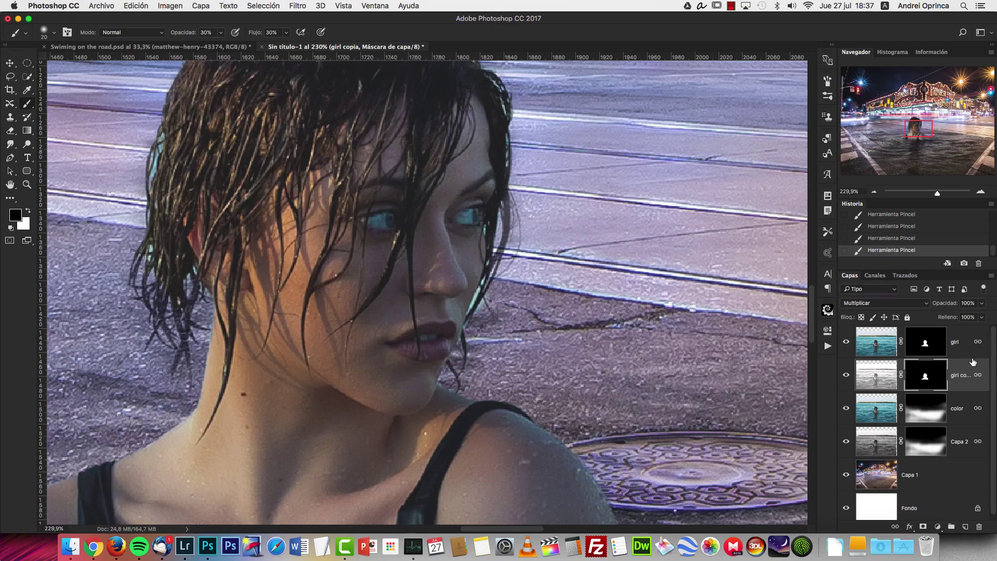
Refine the girl mask's edges on the full composite, shrinking the brush from 8 to 3.
left_click(930, 342)
key("bracketleft")
key("bracketleft")
key("bracketleft")
key("x")
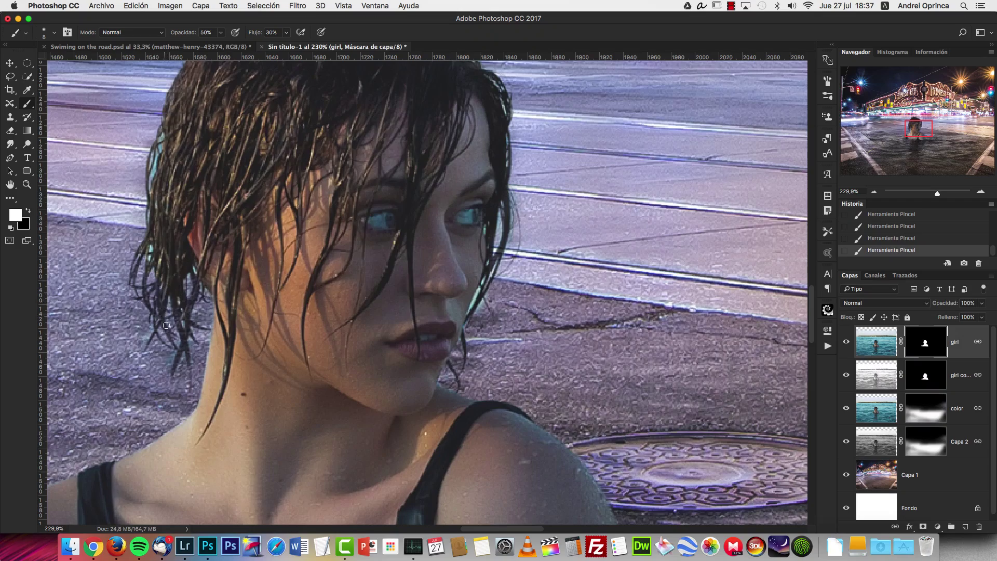
key("super+0")
scroll(418, 322, "up", 10)
key("x")
key("bracketright")
key("bracketright")
key("bracketright")
key("bracketright")
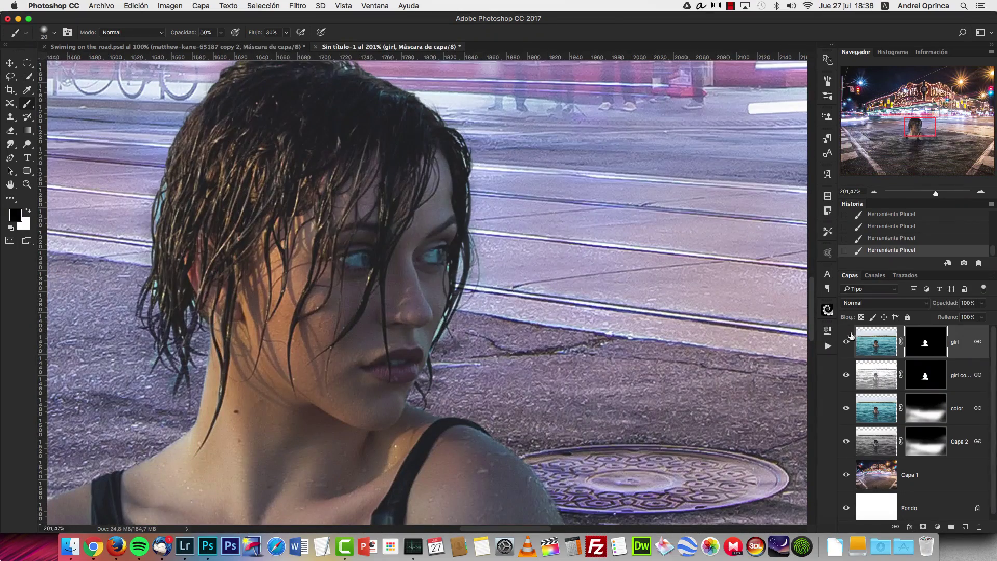
scroll(443, 301, "up", 8)
key("bracketleft")
key("bracketleft")
key("bracketleft")
key("bracketleft")
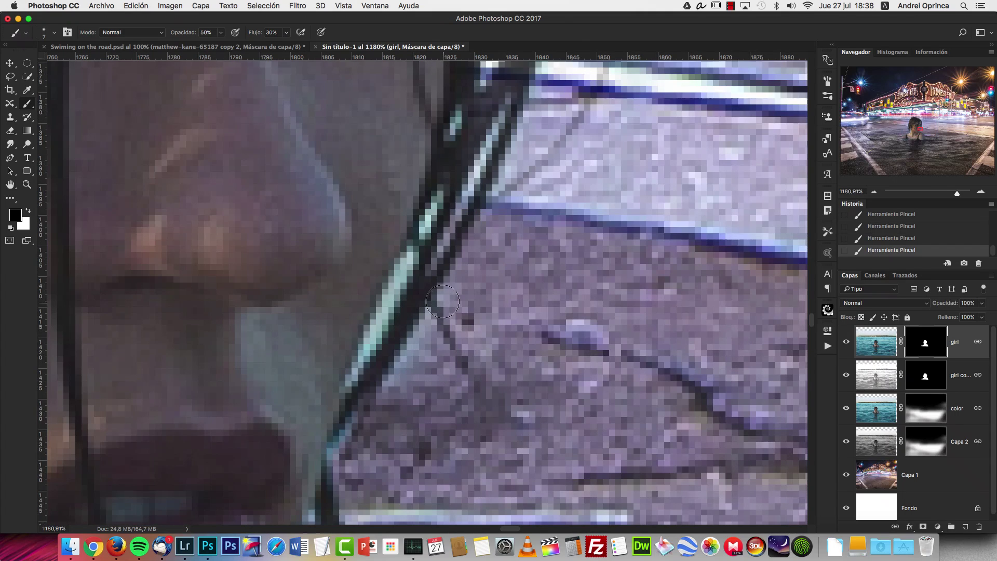
key("bracketleft")
key("bracketleft")
key("bracketleft")
key("bracketleft")
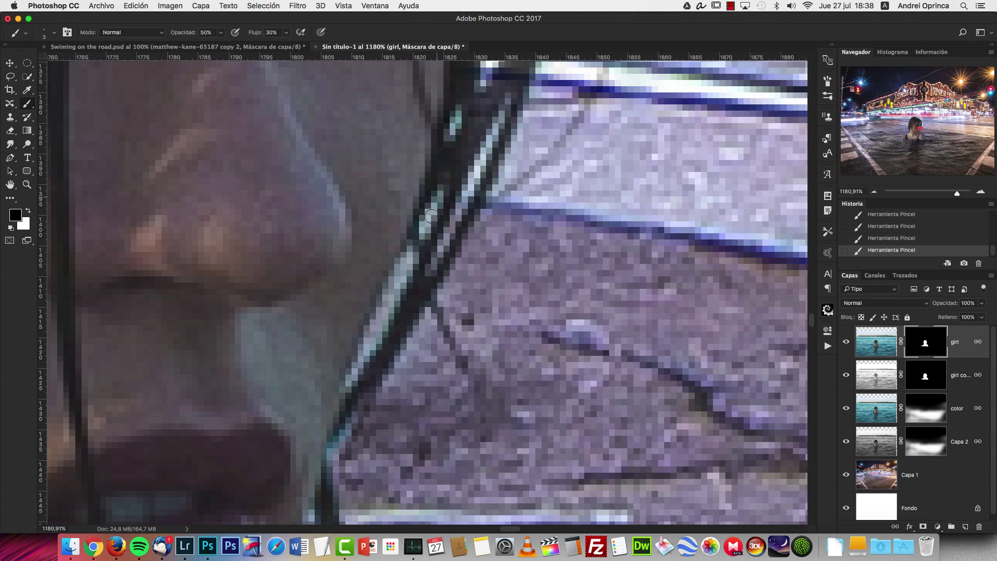
Touch up the hair and face edges on the girl mask at 100%, alternating white and black.
key("cmd+1")
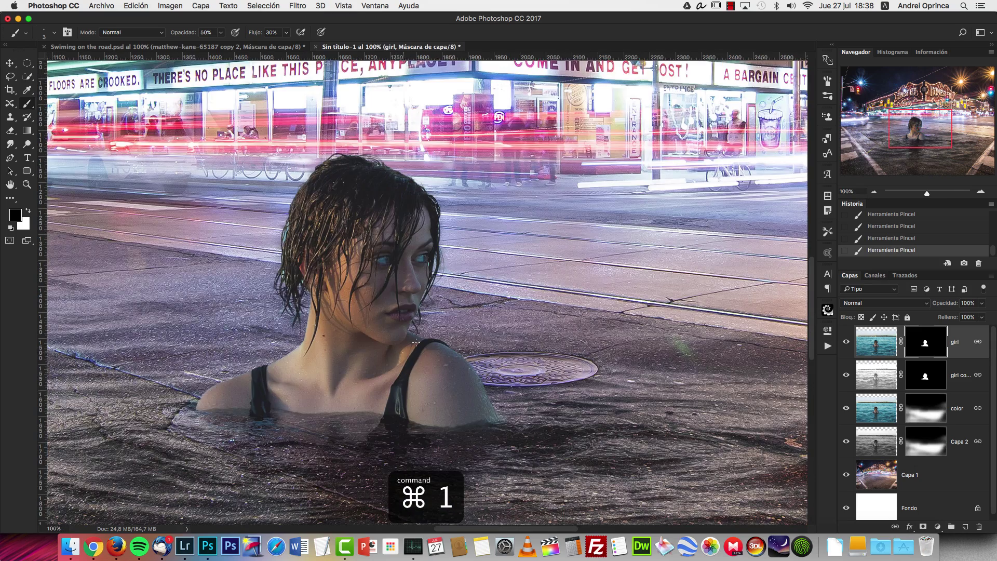
scroll(462, 267, "up", 3)
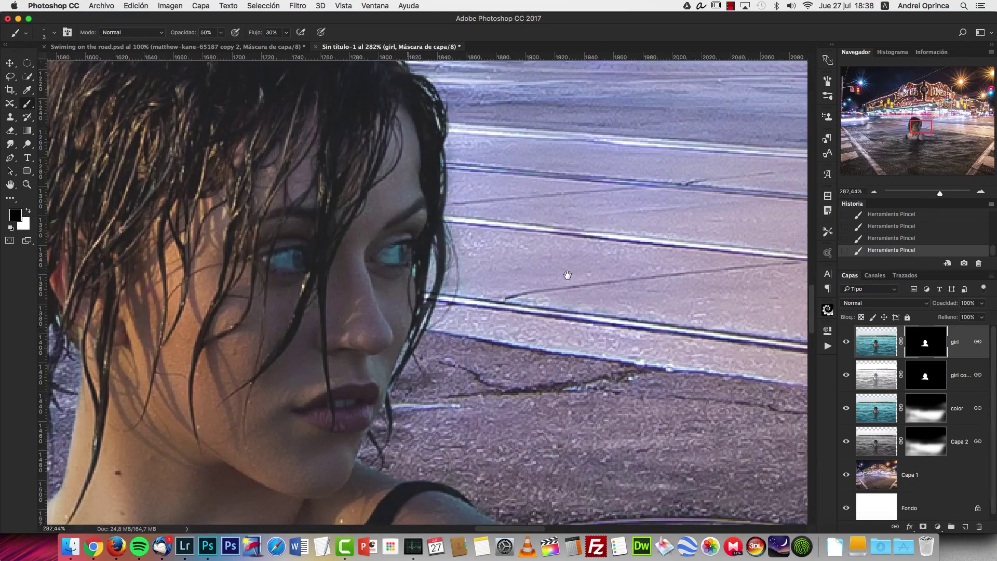
scroll(567, 273, "left", 5)
scroll(568, 273, "down", 2)
key("x")
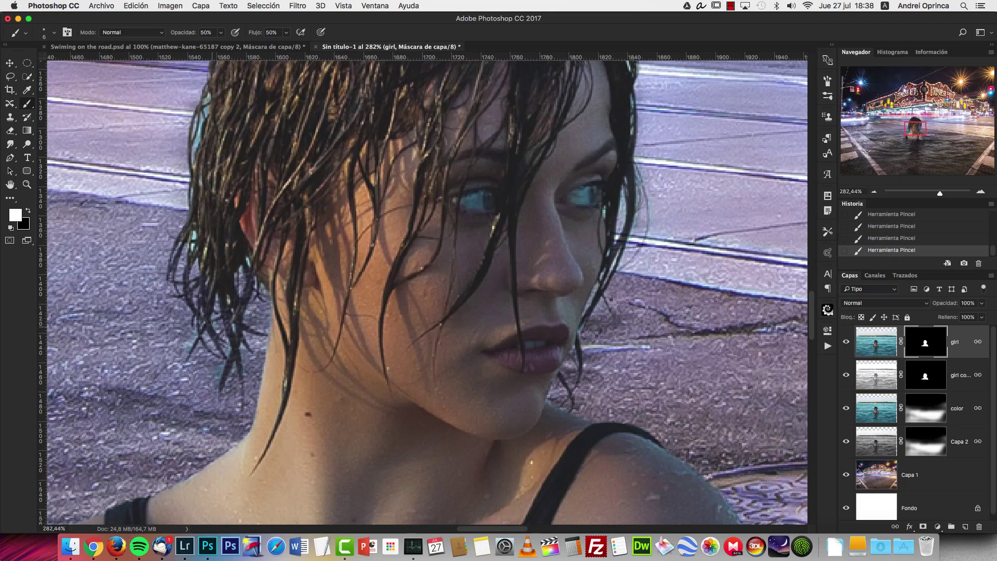
key("x")
scroll(640, 283, "down", 5)
scroll(376, 252, "up", 8)
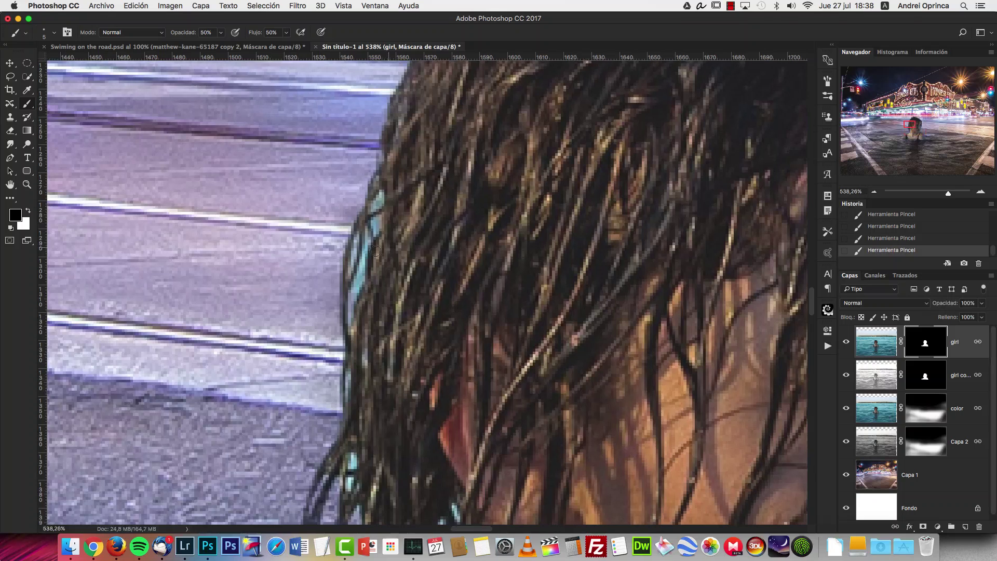
key("bracketleft")
key("bracketleft")
key("super+1")
Restore hair-edge pixels on the girl mask, alternating white and black strokes.
scroll(483, 314, "down", 5)
scroll(483, 314, "right", 5)
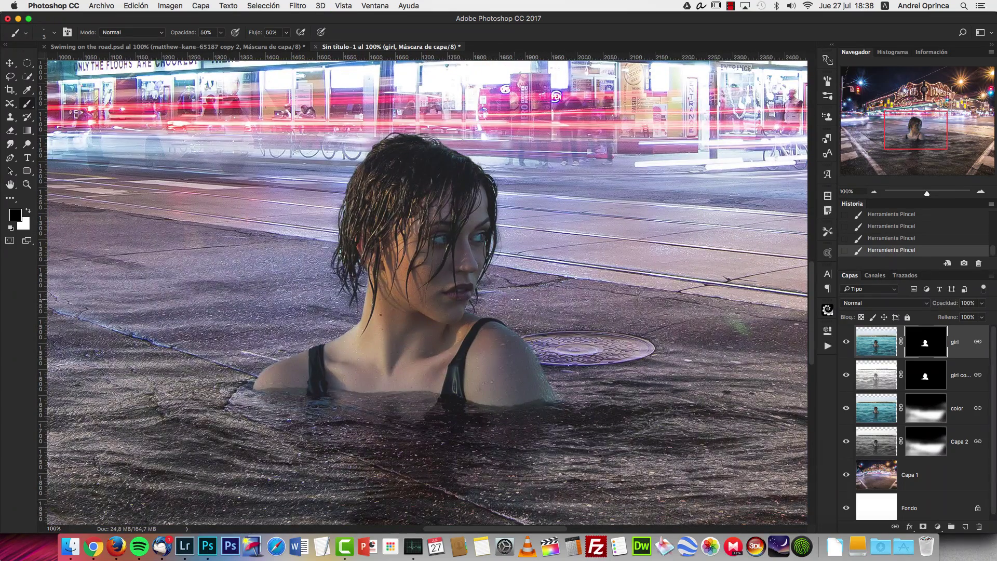
scroll(459, 229, "up", 10)
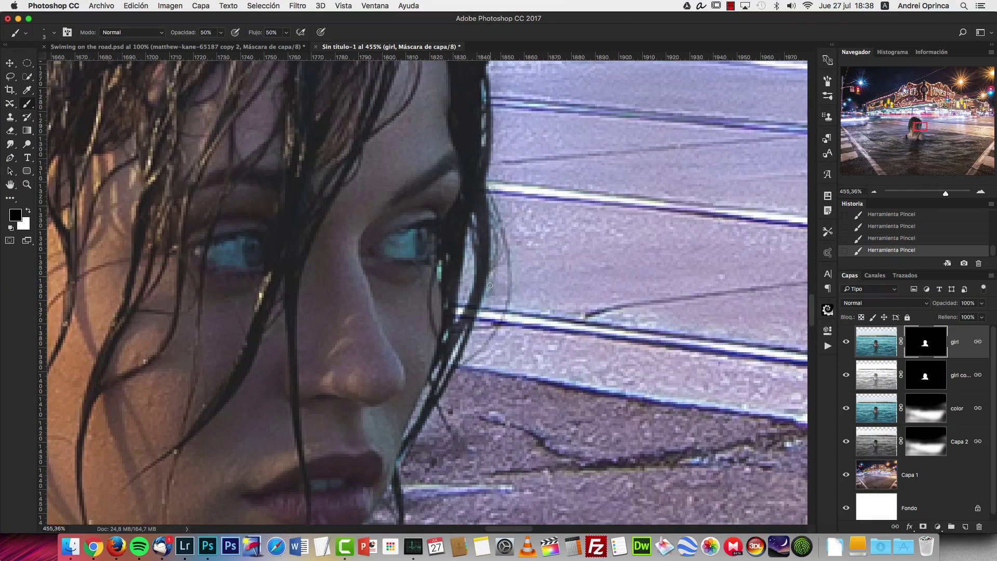
key("x")
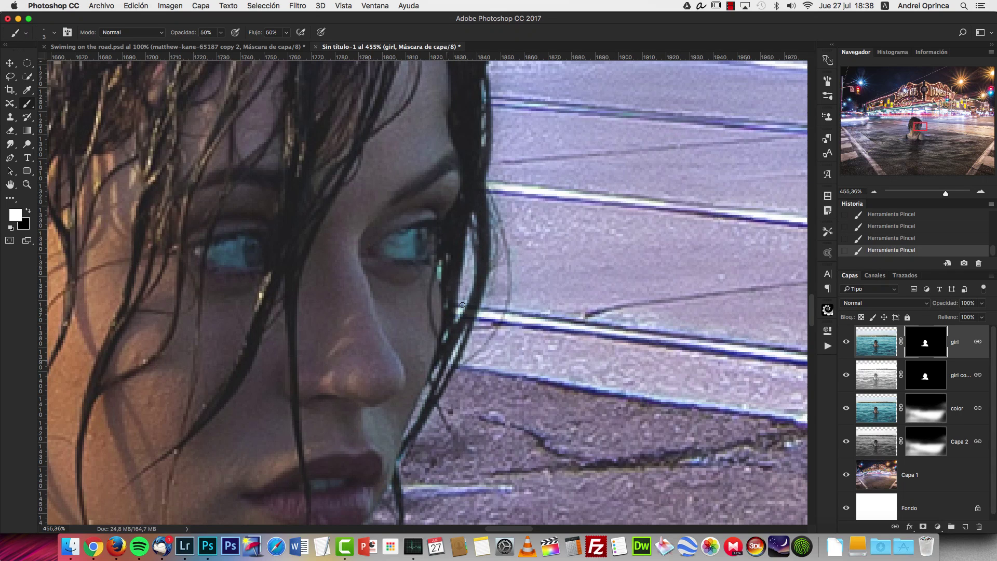
left_click_drag(450, 376, 432, 407)
key("x")
scroll(483, 295, "down", 5)
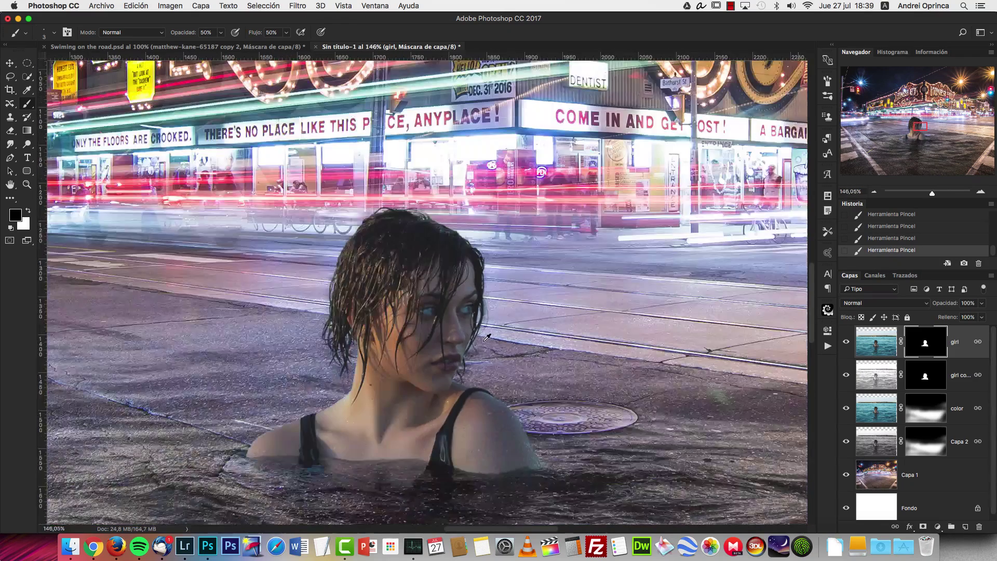
scroll(374, 358, "up", 5)
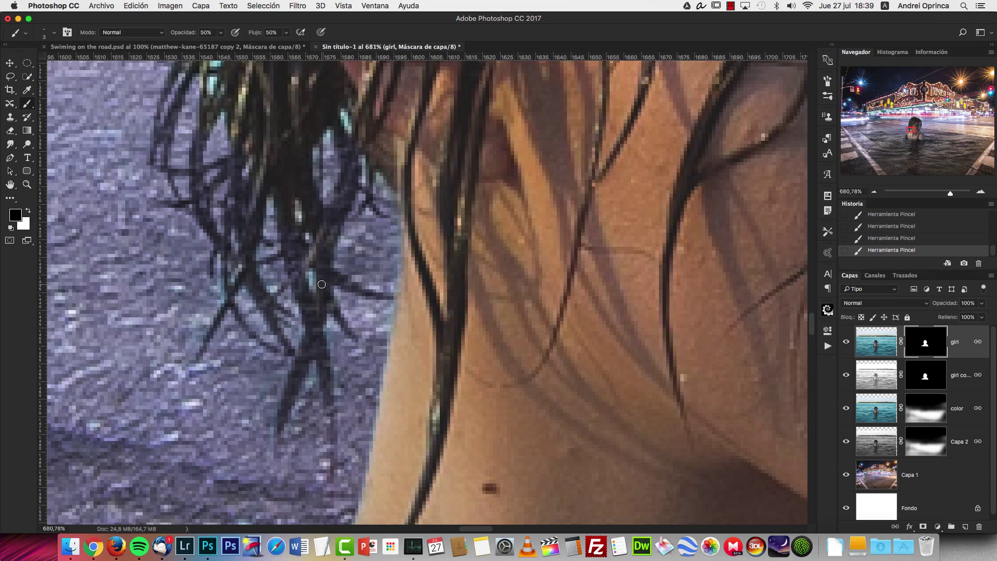
key("x")
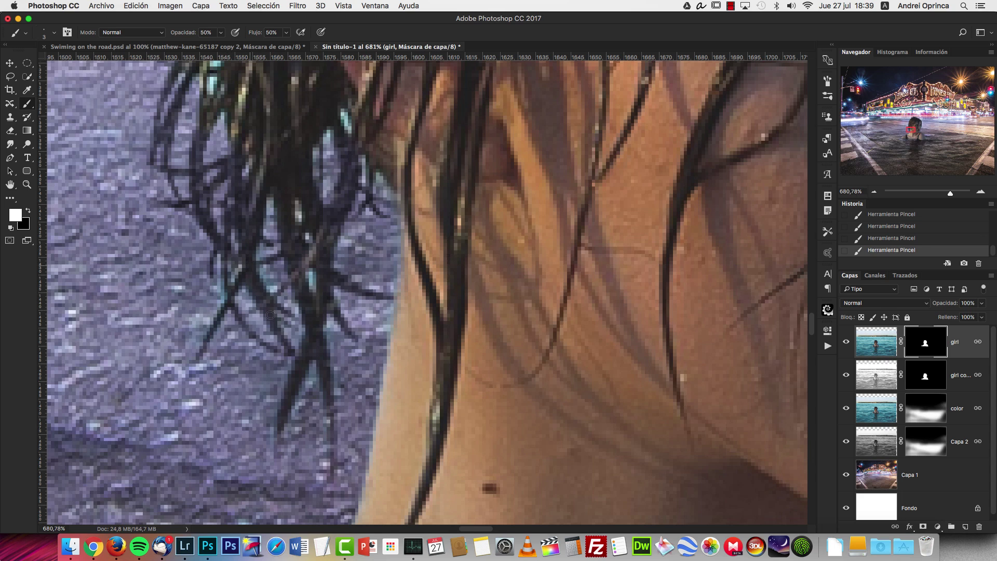
key("x")
Check the girl at 100%, then zoom out to view the whole flooded-street composite.
scroll(372, 231, "down", 5)
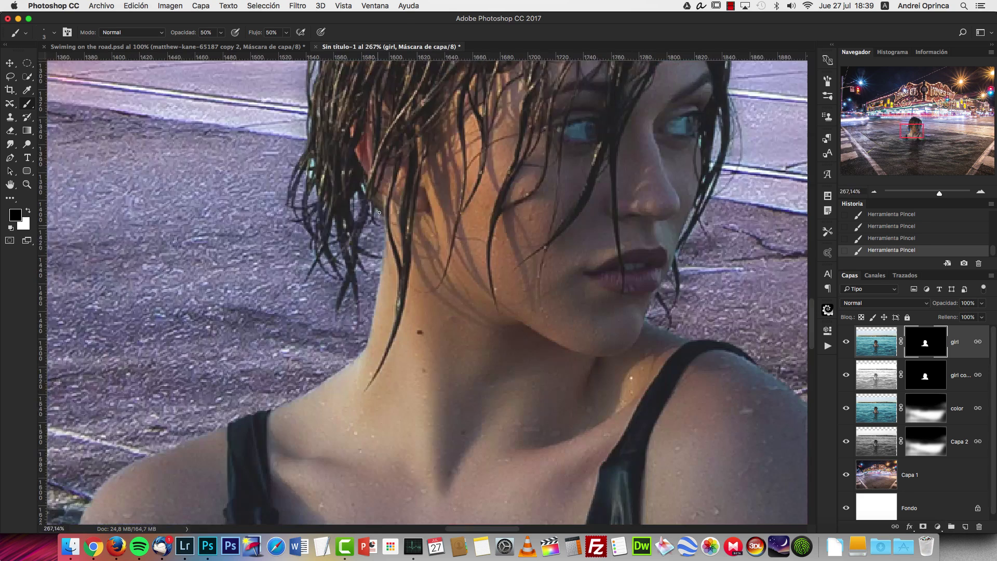
scroll(380, 216, "down", 10)
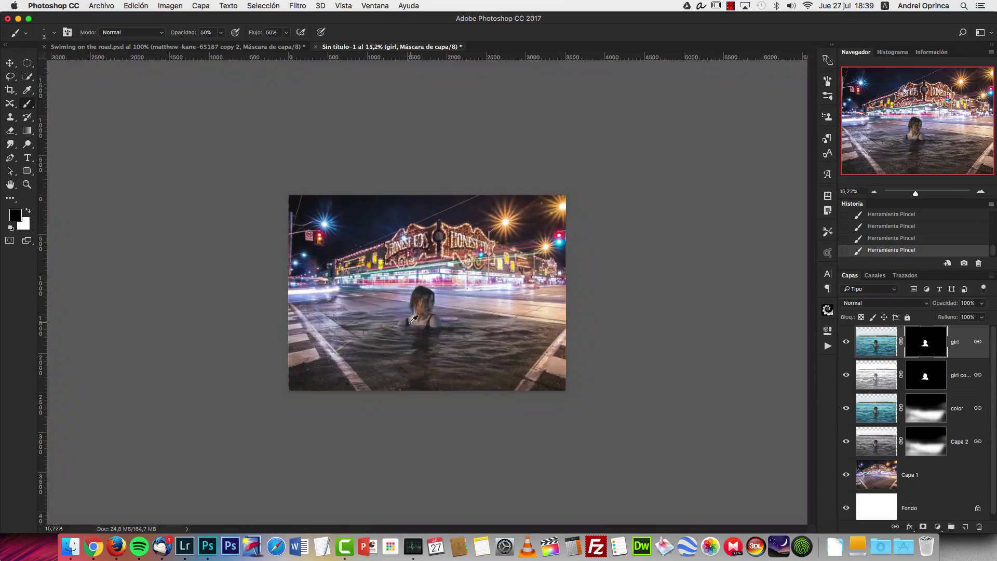
key("super+1")
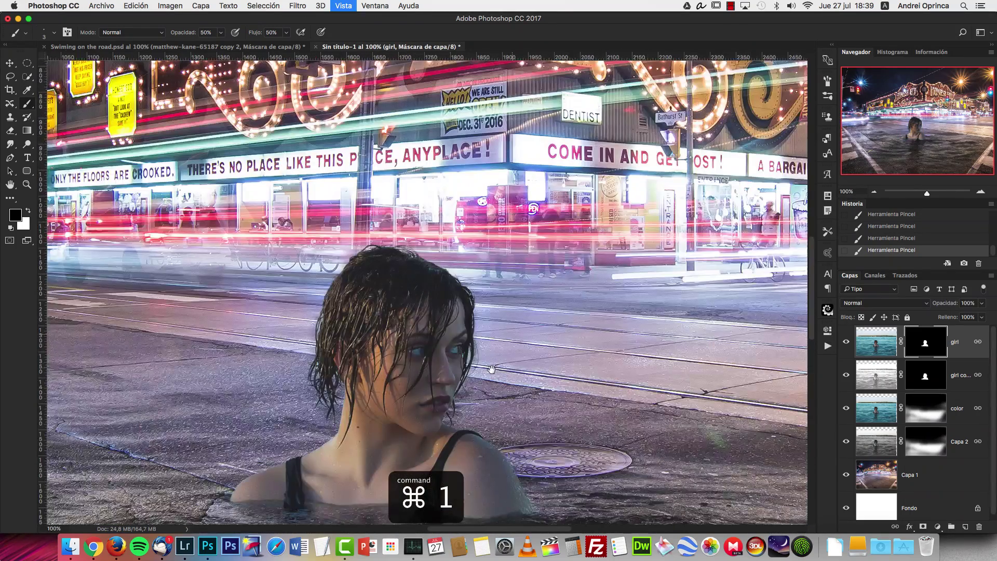
scroll(537, 312, "down", 6)
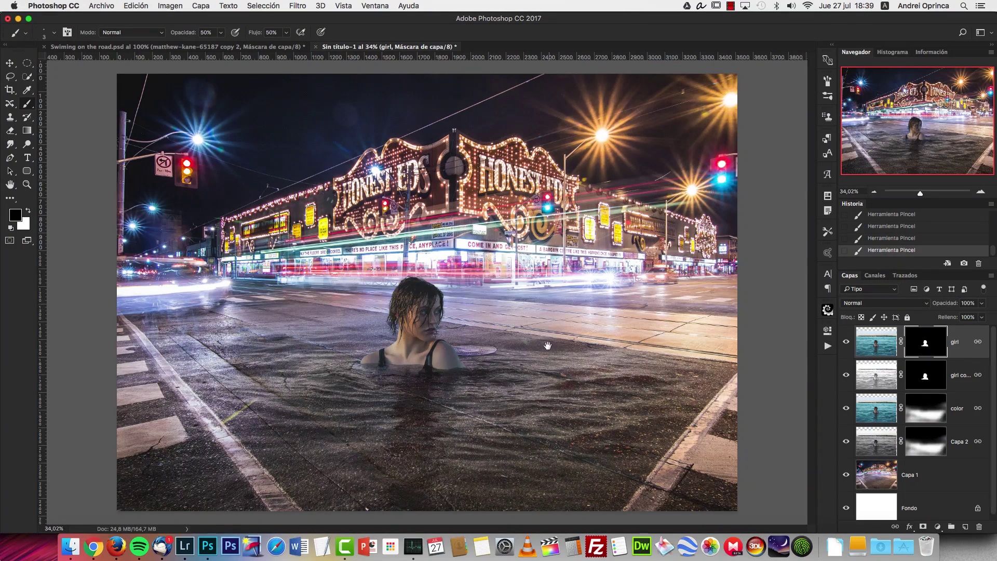
Add a Color Lookup adjustment layer using the DK79_Rec.709_32.cube LUT.
left_click(940, 525)
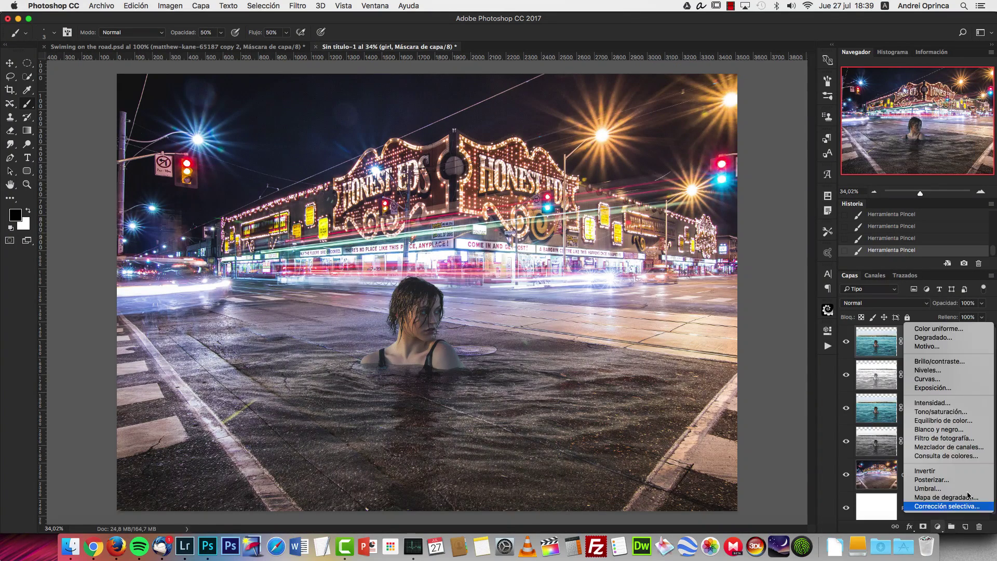
left_click(963, 460)
left_click(768, 333)
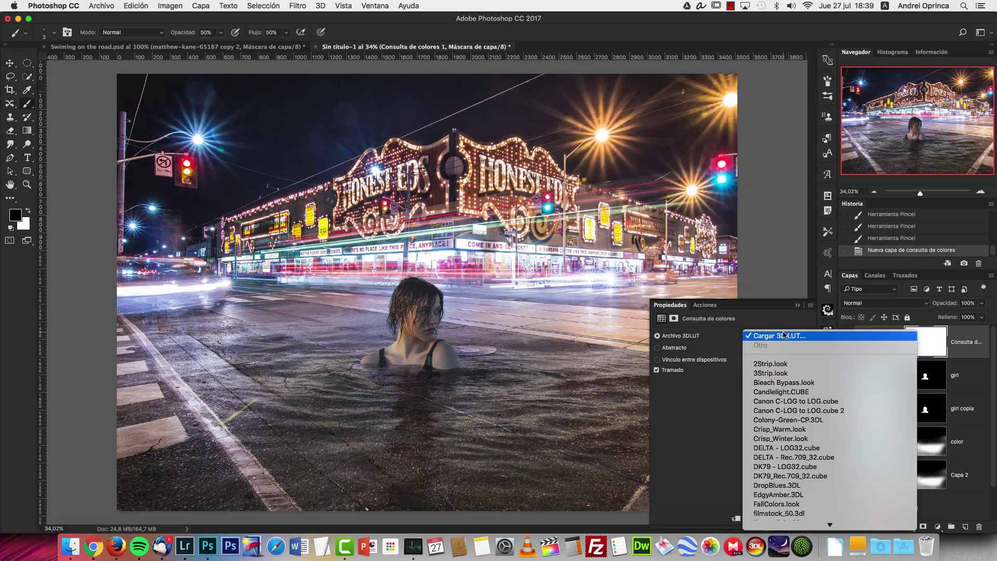
left_click(784, 461)
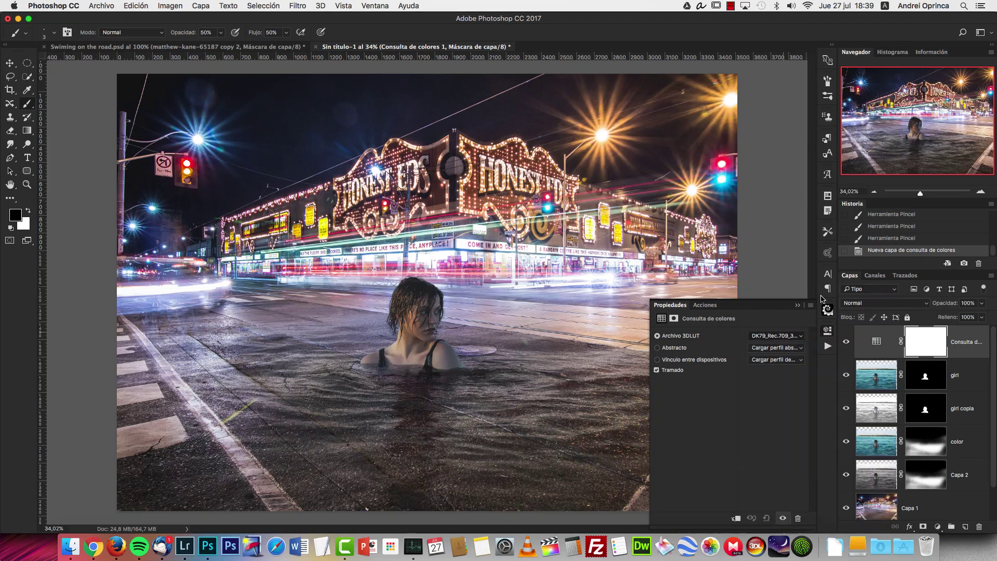
left_click(797, 305)
Lower the Color Lookup layer's opacity to 45%.
left_click(981, 303)
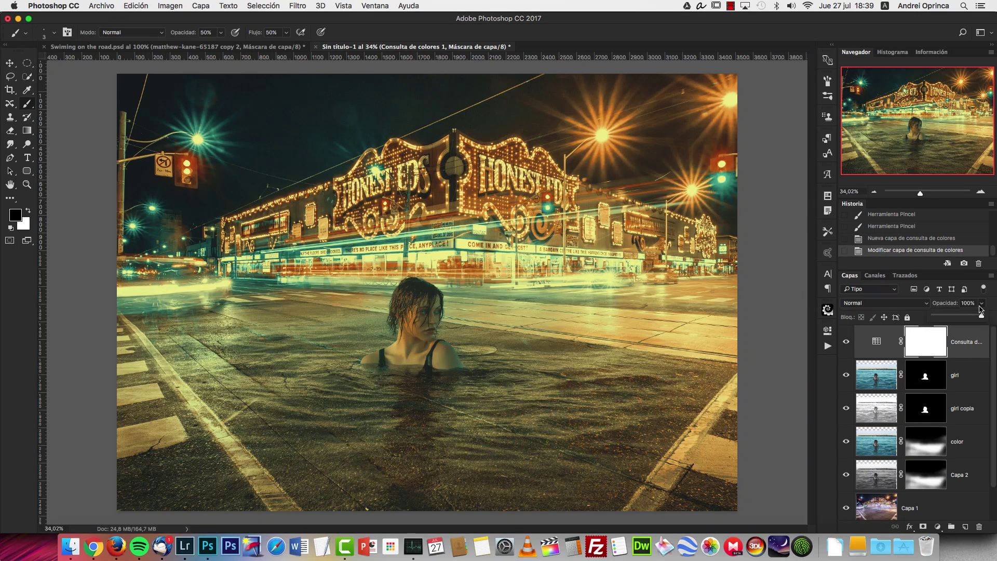
left_click_drag(983, 315, 948, 319)
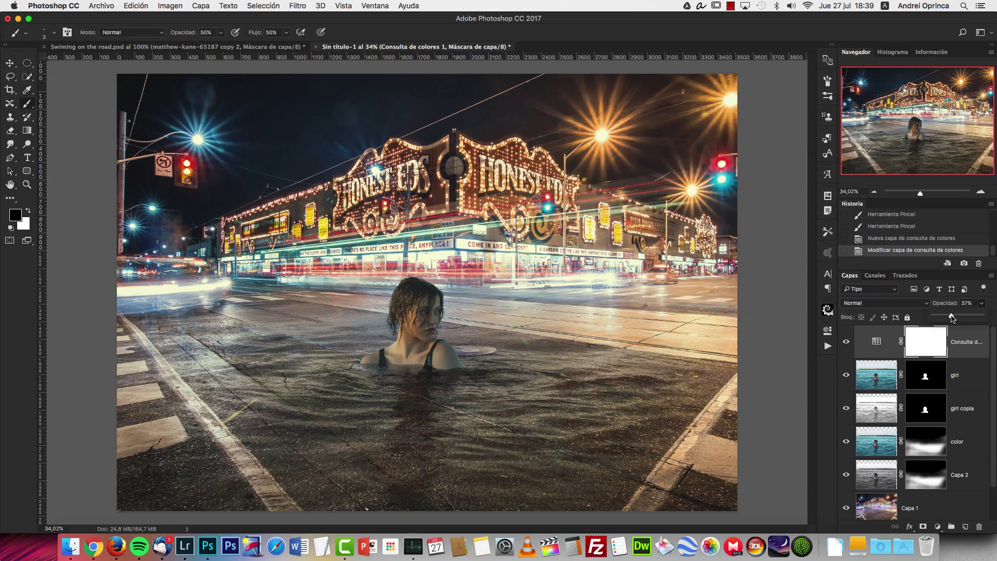
mouse_move(952, 318)
left_mouse_down()
mouse_move(943, 319)
mouse_move(956, 319)
left_mouse_up()
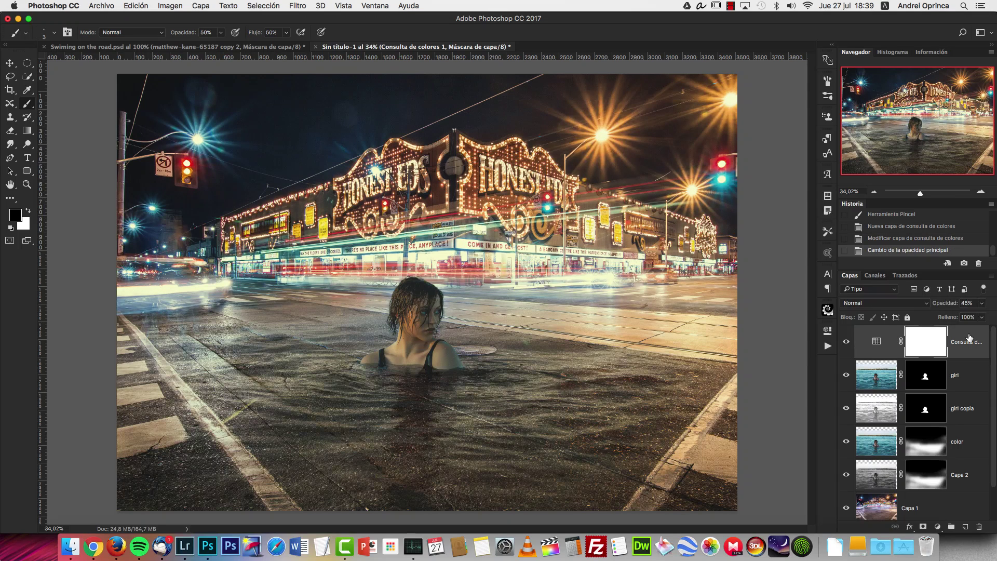
key("super+2")
left_click(732, 6)
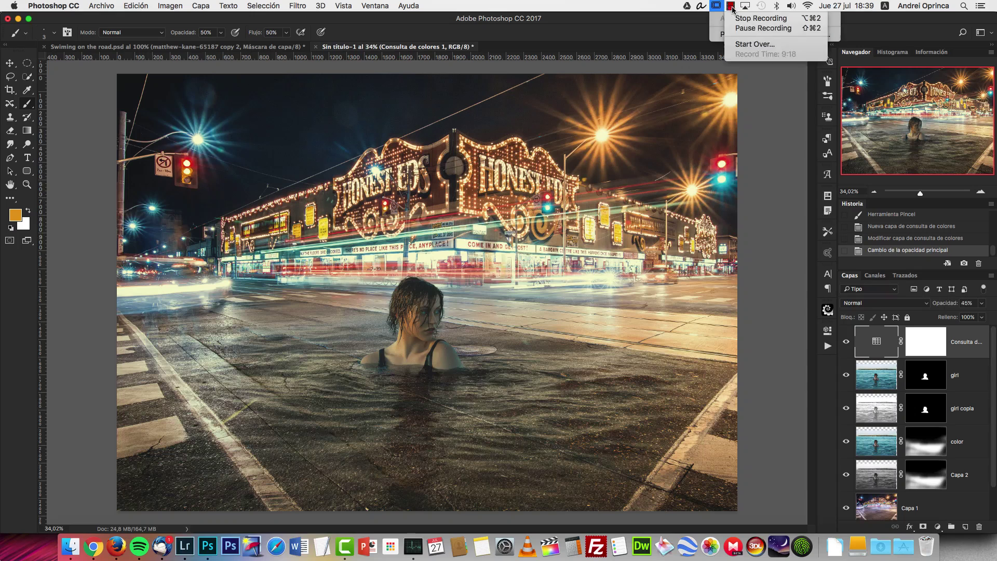
left_click(597, 19)
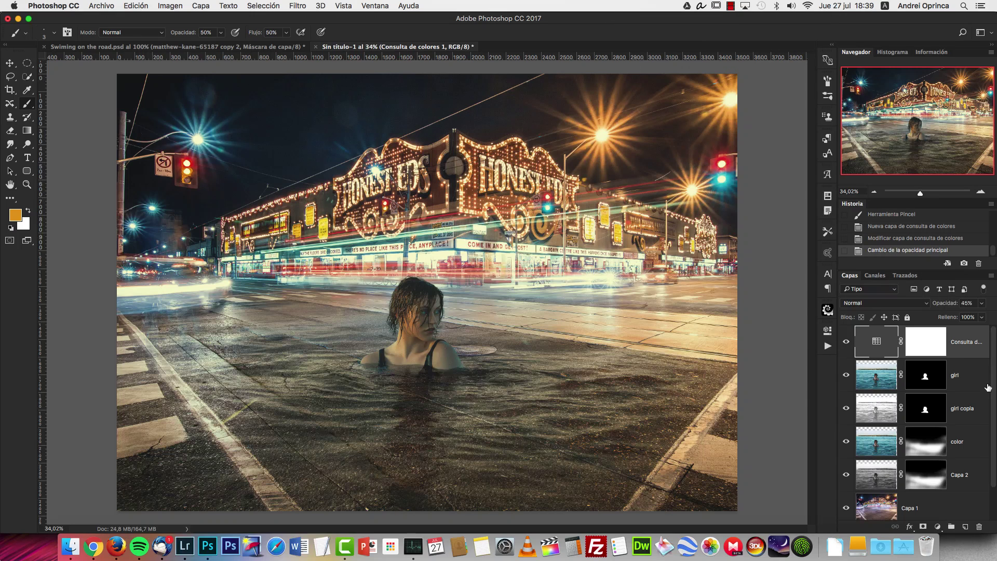
left_click(938, 526)
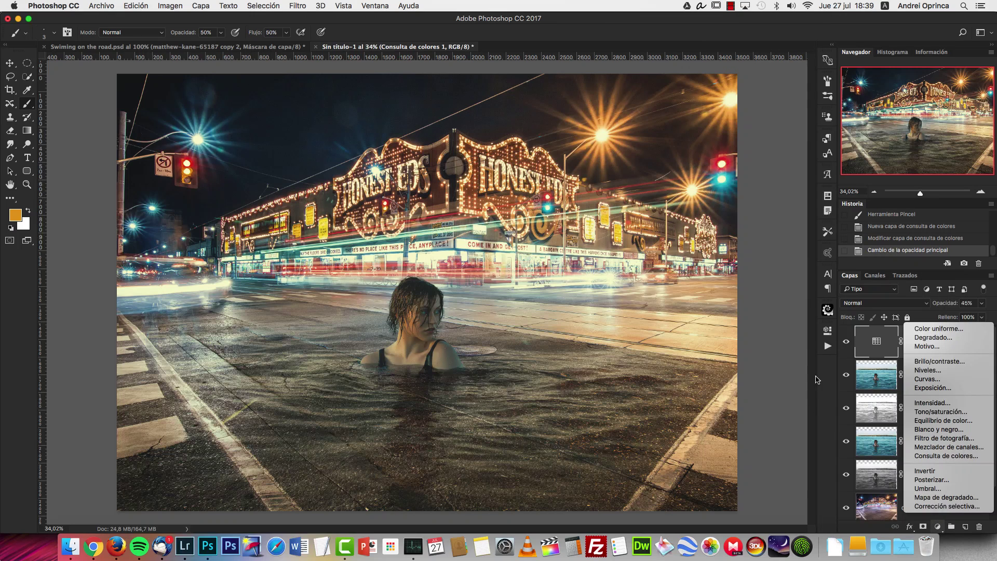
left_click(847, 335)
Hide the LUT and add a Brightness/Contrast layer clipped to the girl, with brightness 32.
left_click(846, 341)
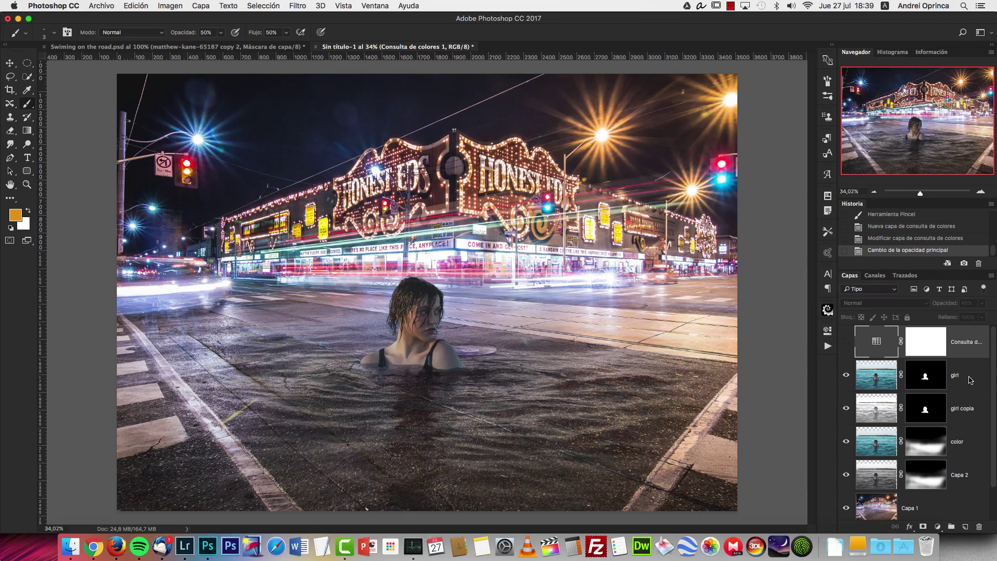
left_click(970, 380)
left_click(938, 526)
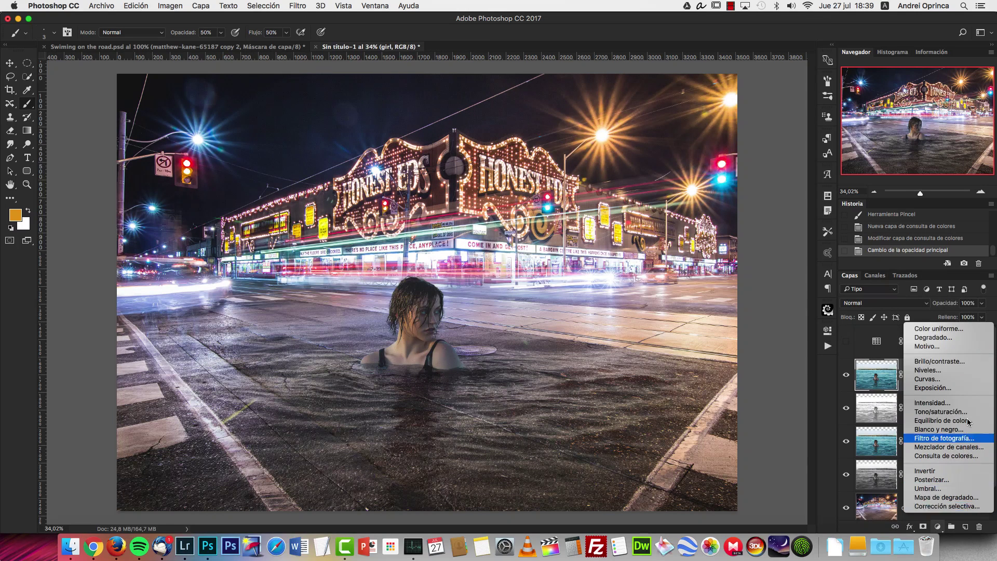
left_click(960, 362)
key("super+alt+g")
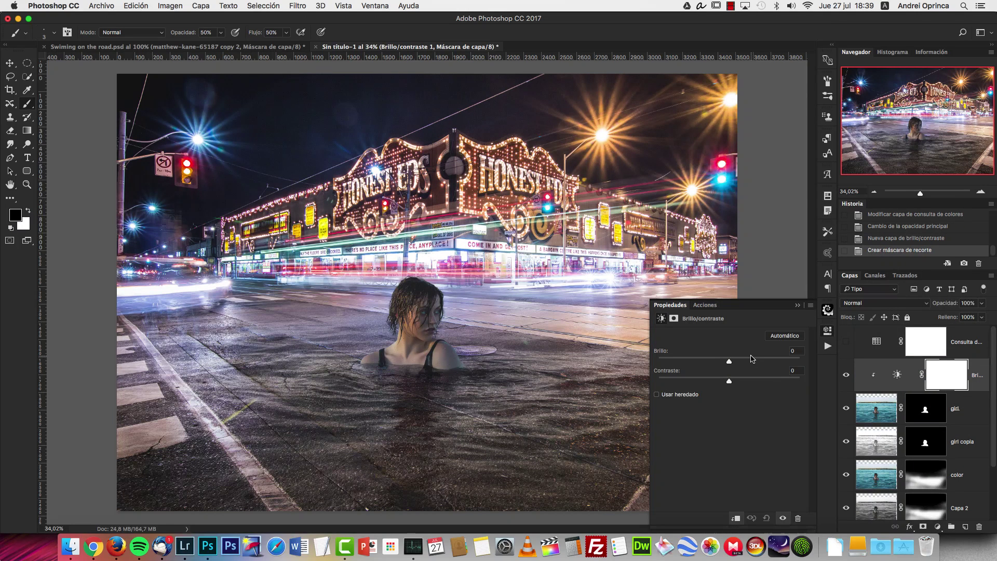
left_click_drag(729, 364, 750, 382)
left_click(799, 306)
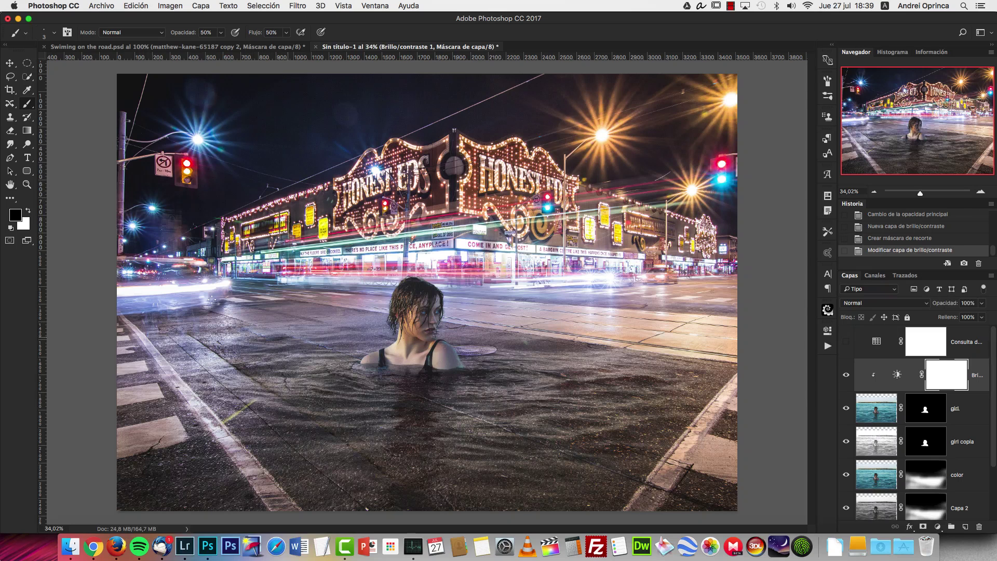
Add a Curves layer on the girl that adds blue to shadows and trims it from highlights.
left_click(970, 416)
left_click(937, 526)
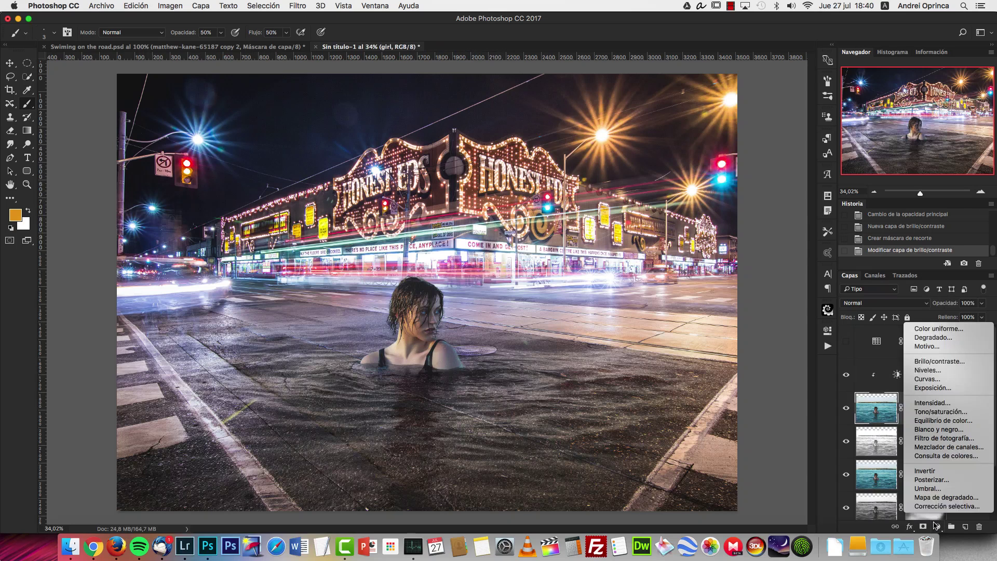
left_click(942, 380)
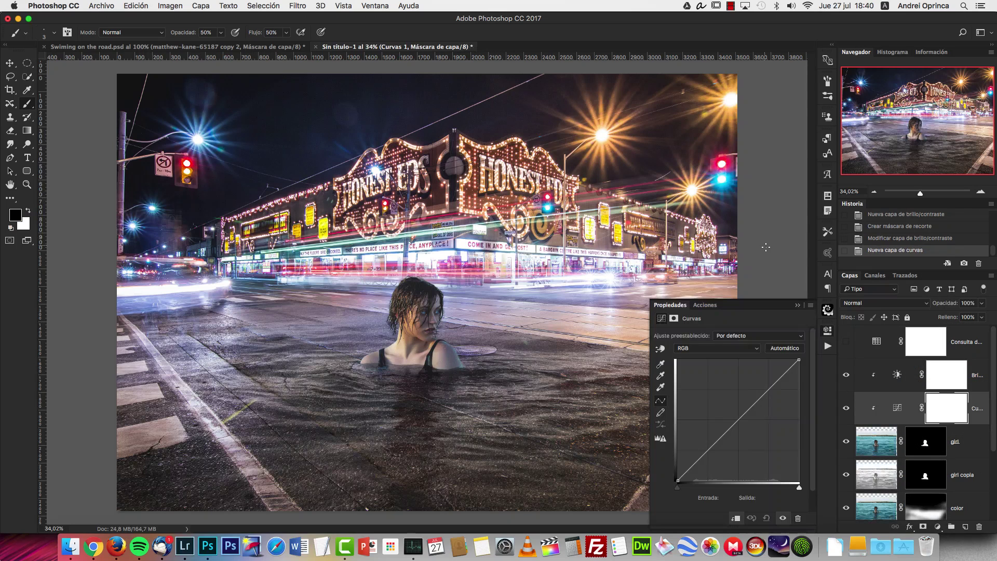
left_click(694, 347)
left_click(694, 372)
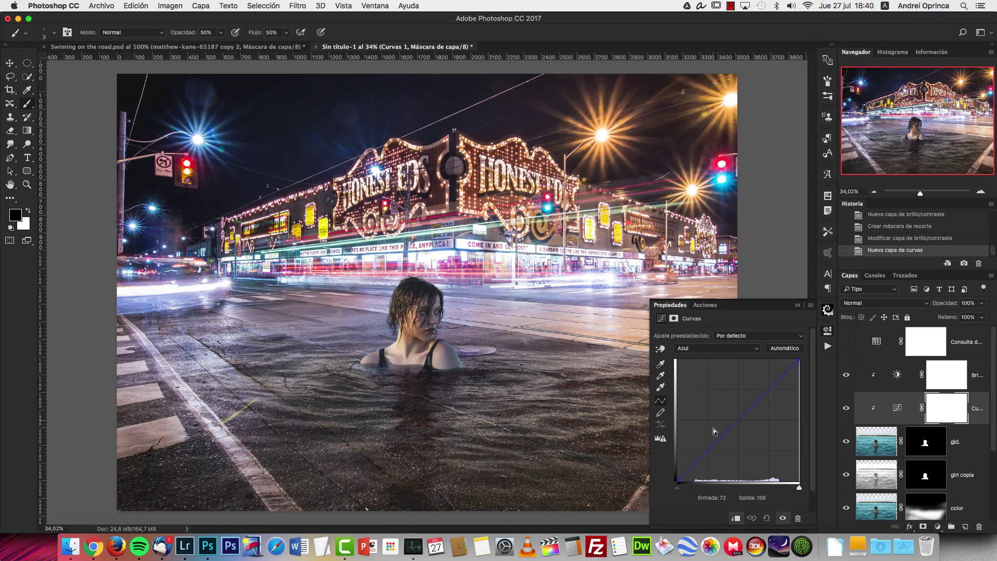
left_click(713, 441)
left_click_drag(712, 439, 713, 438)
left_click(773, 389)
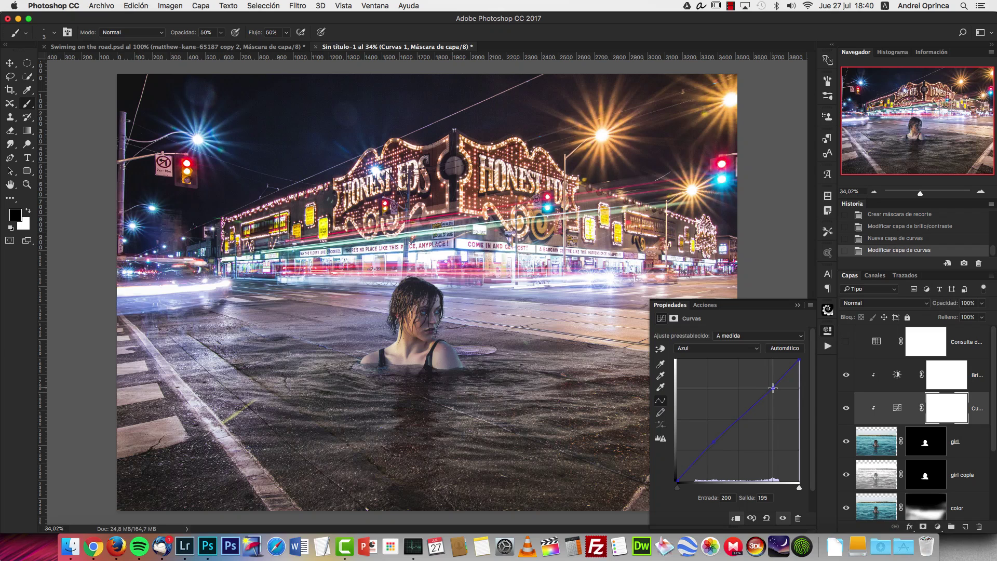
left_click_drag(773, 388, 774, 390)
Show the Color Lookup grading again and select its layer.
left_click(846, 341)
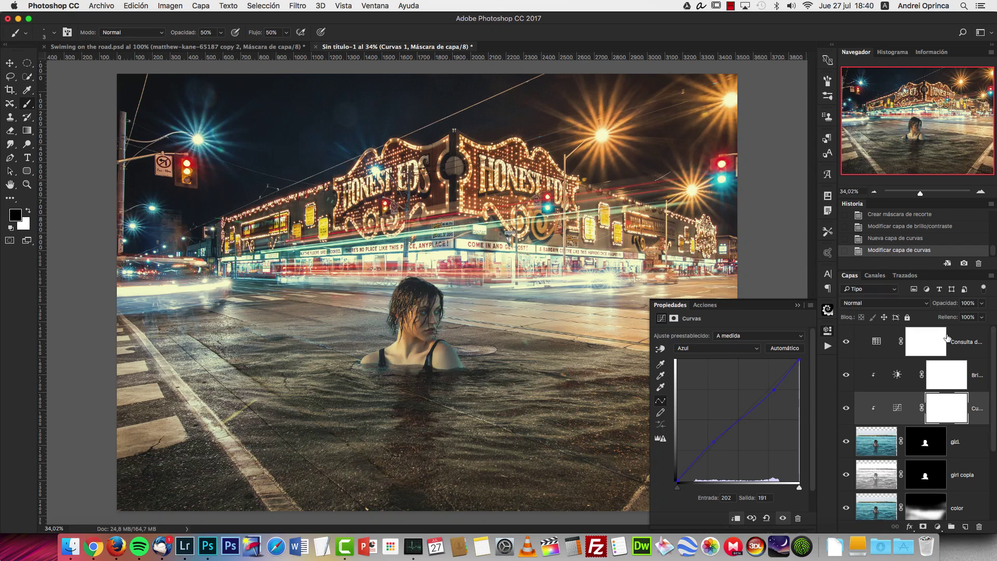
left_click(966, 341)
left_click(883, 302)
Set the Color Lookup layer to Luz suave blend mode at 28% opacity.
left_click(868, 423)
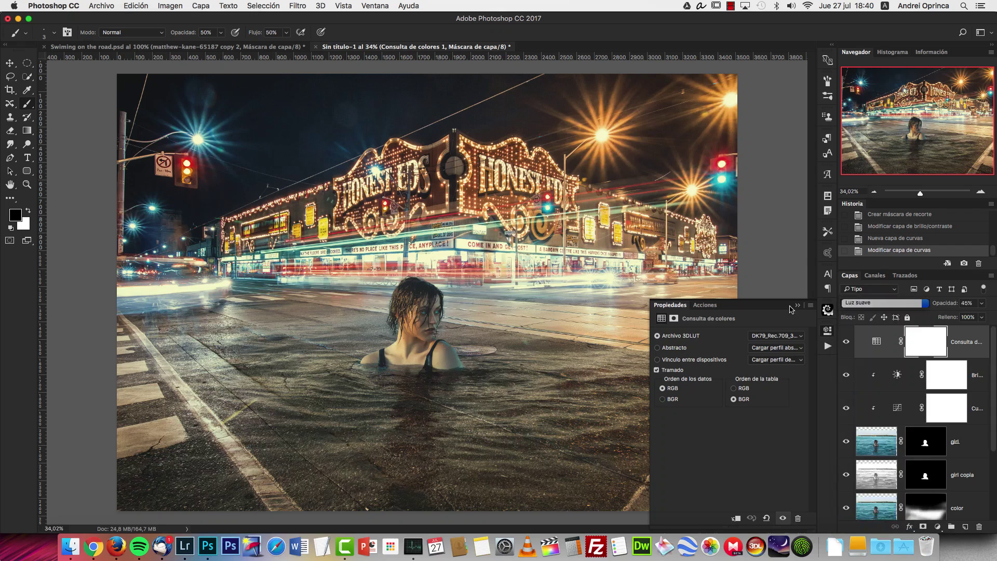
left_click(799, 305)
left_click(982, 302)
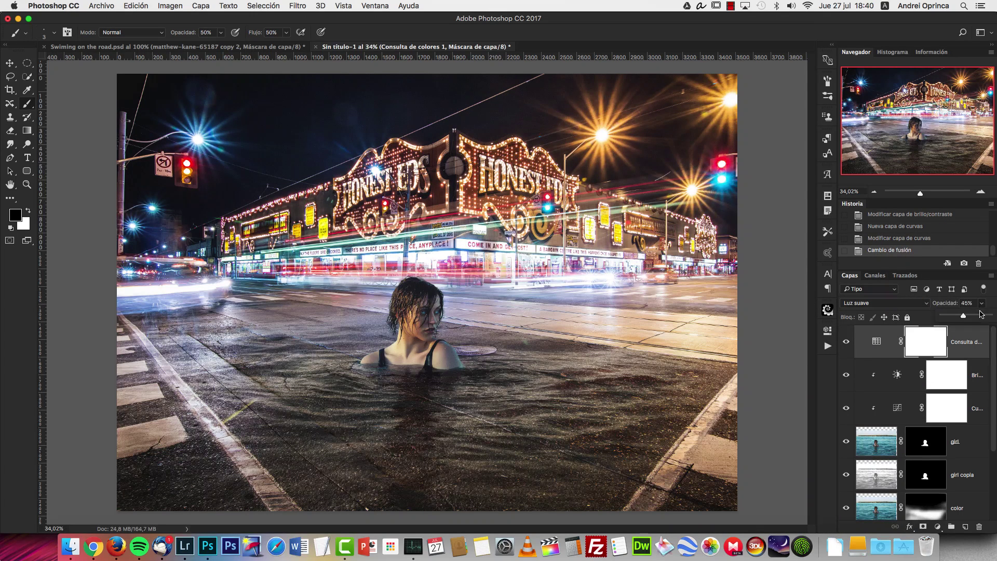
left_click_drag(963, 318, 954, 318)
left_click(963, 347)
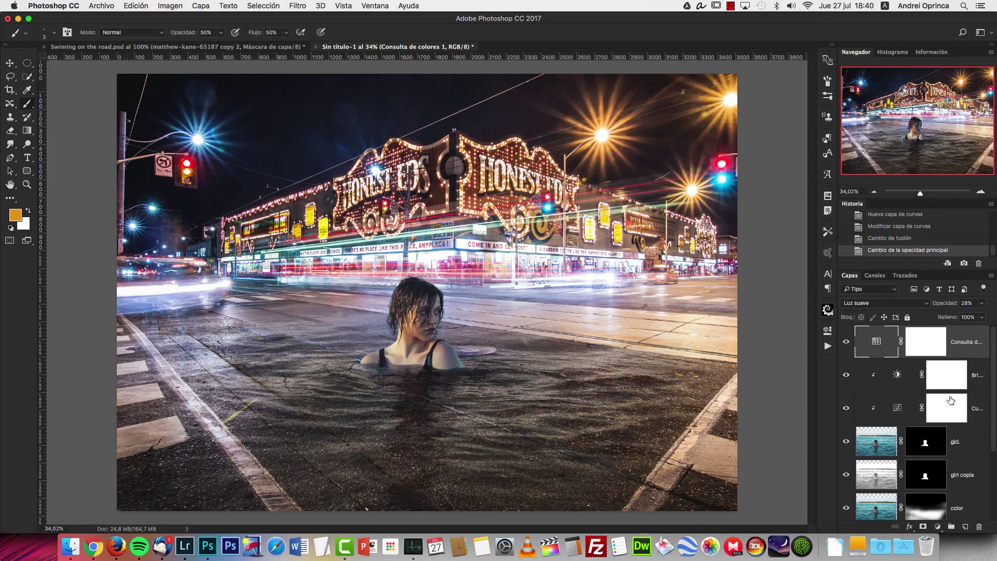